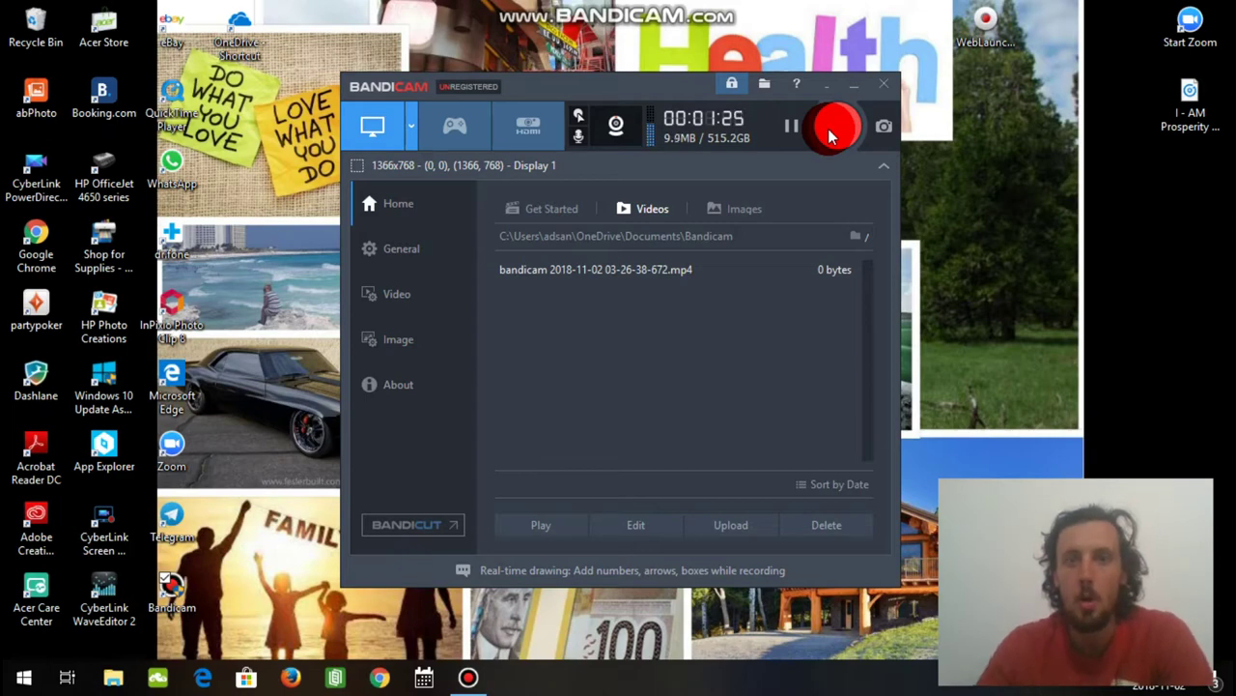
left_click(862, 91)
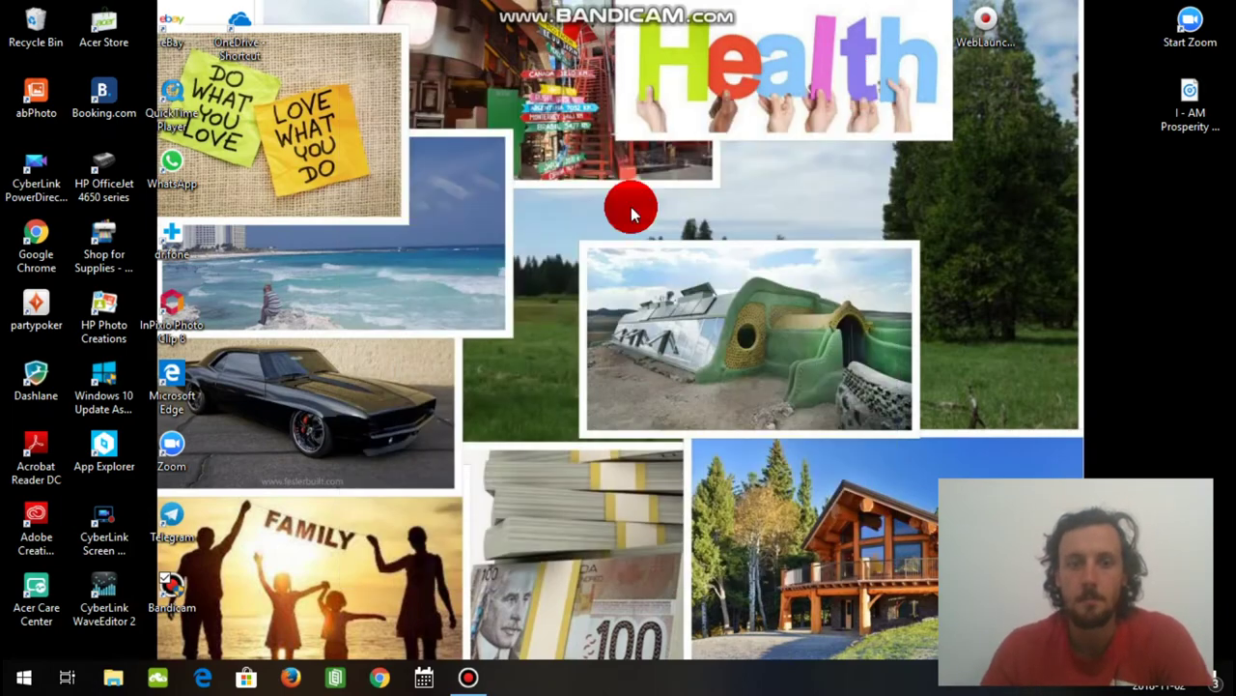
left_click(379, 676)
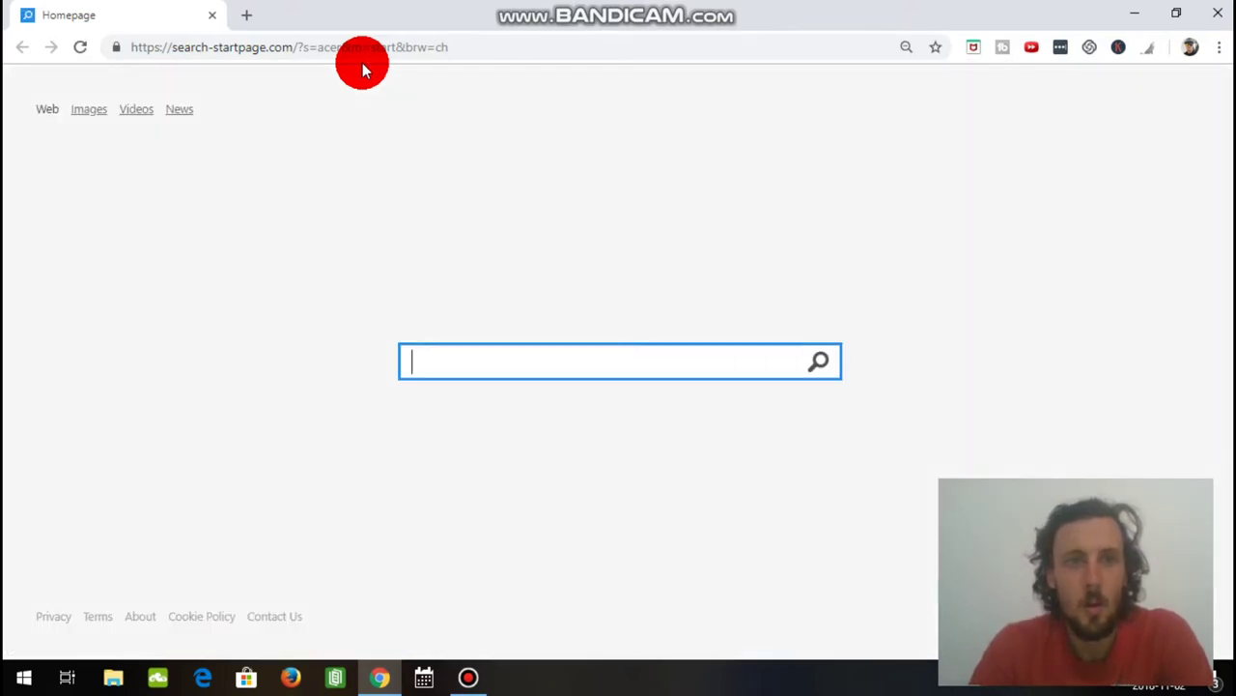
left_click(356, 47)
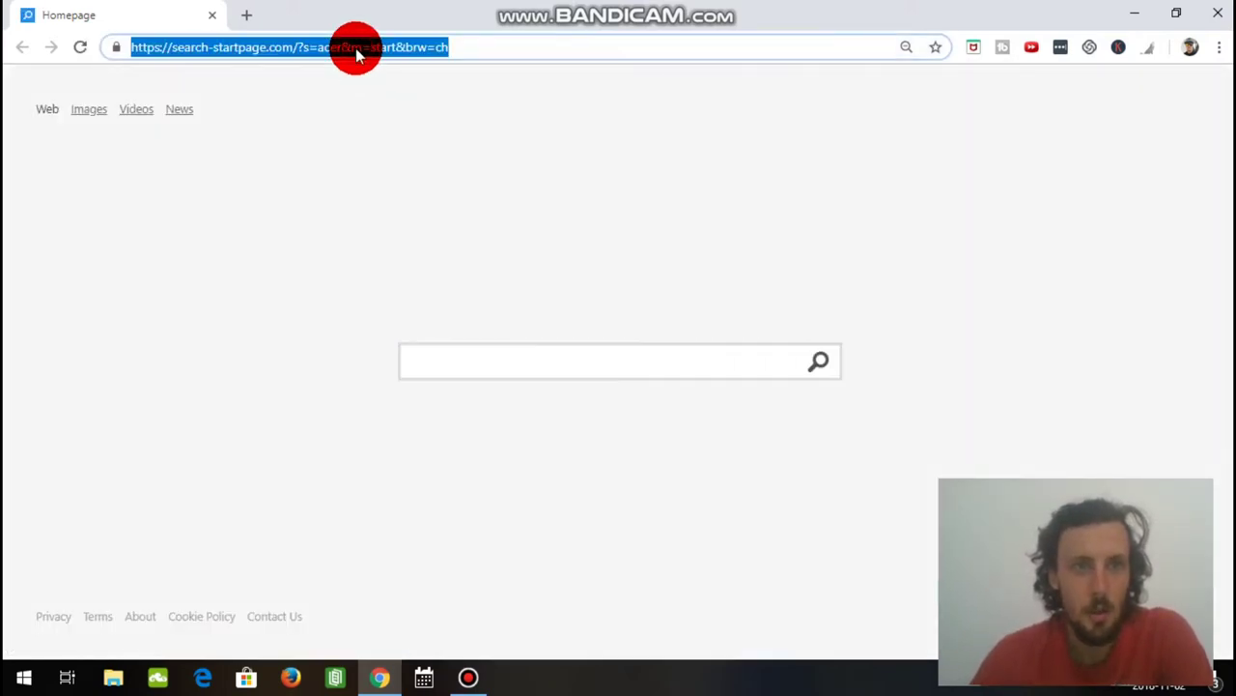
type("www")
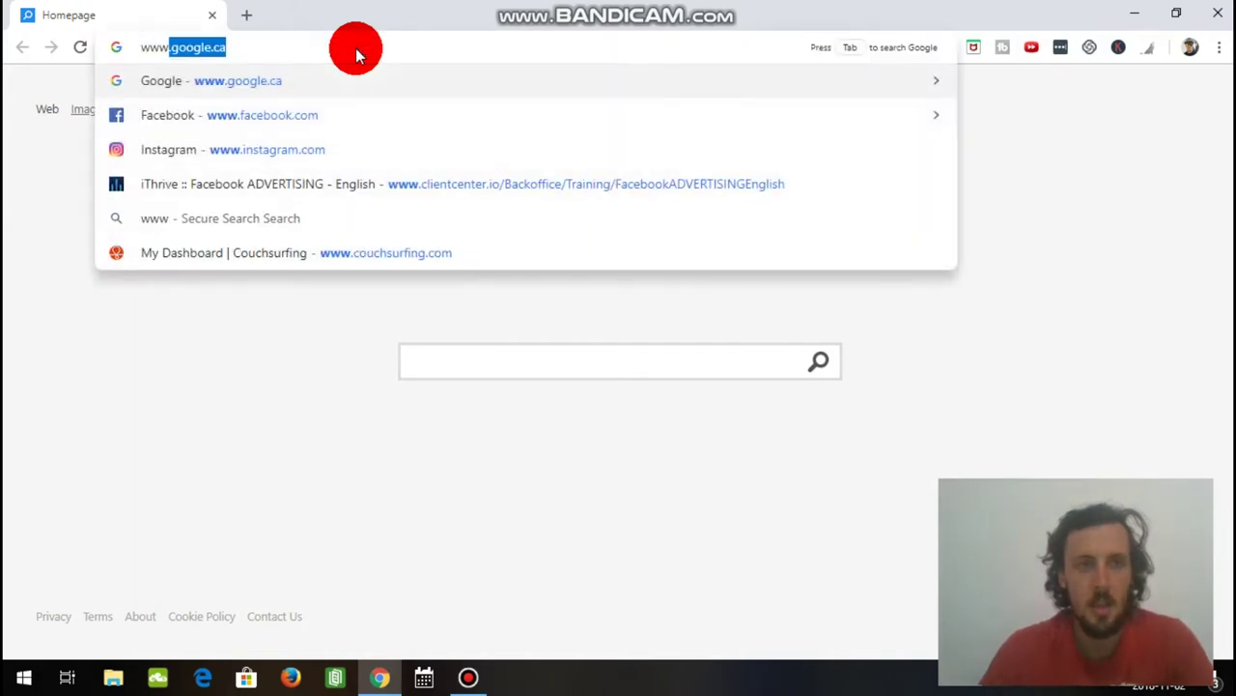
type(".googl")
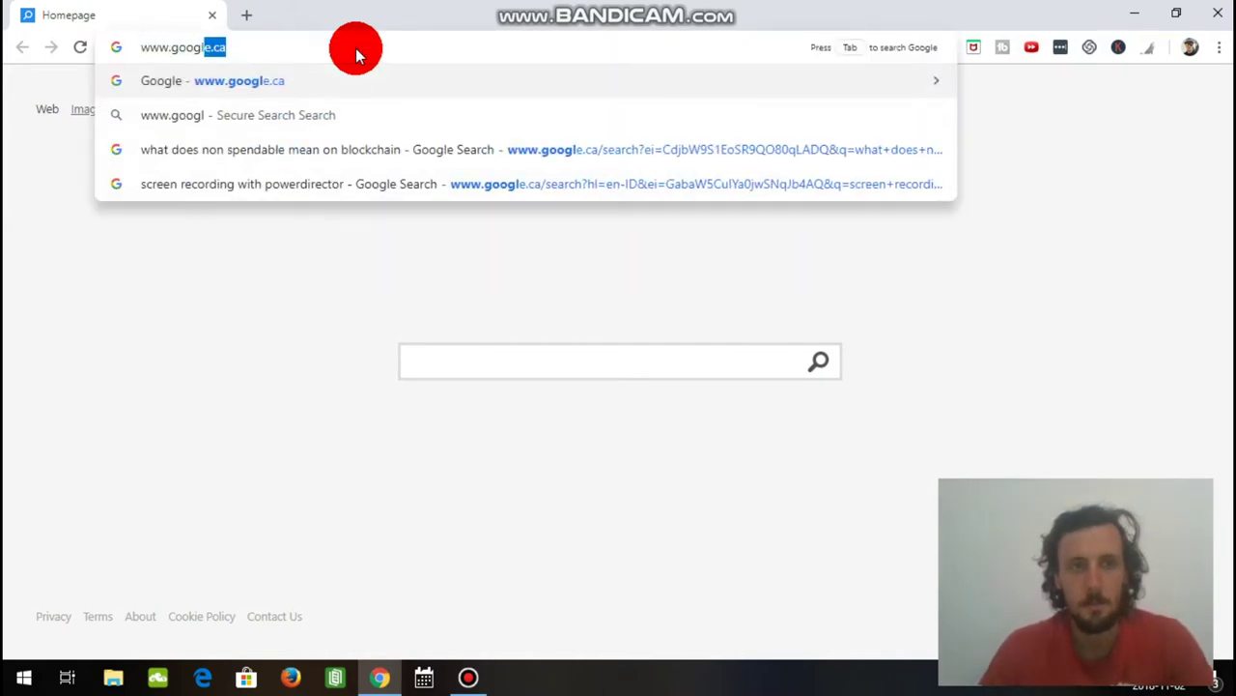
type("e.ca")
key("Return")
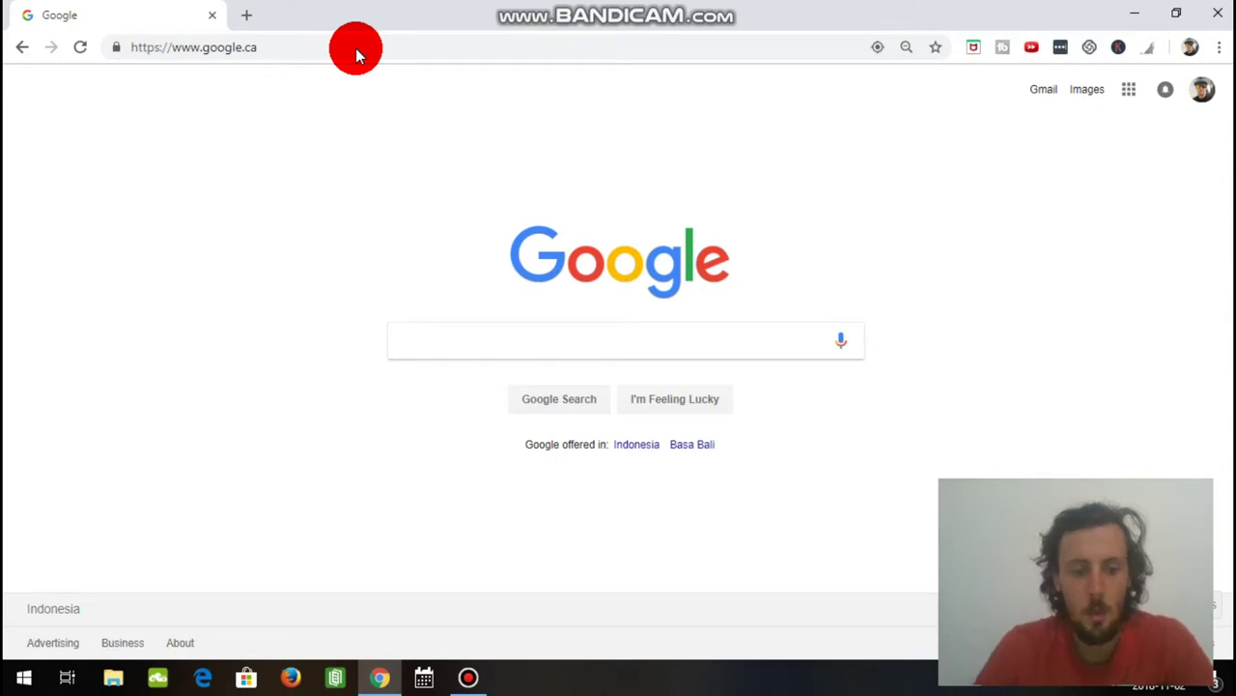
type("wolf")
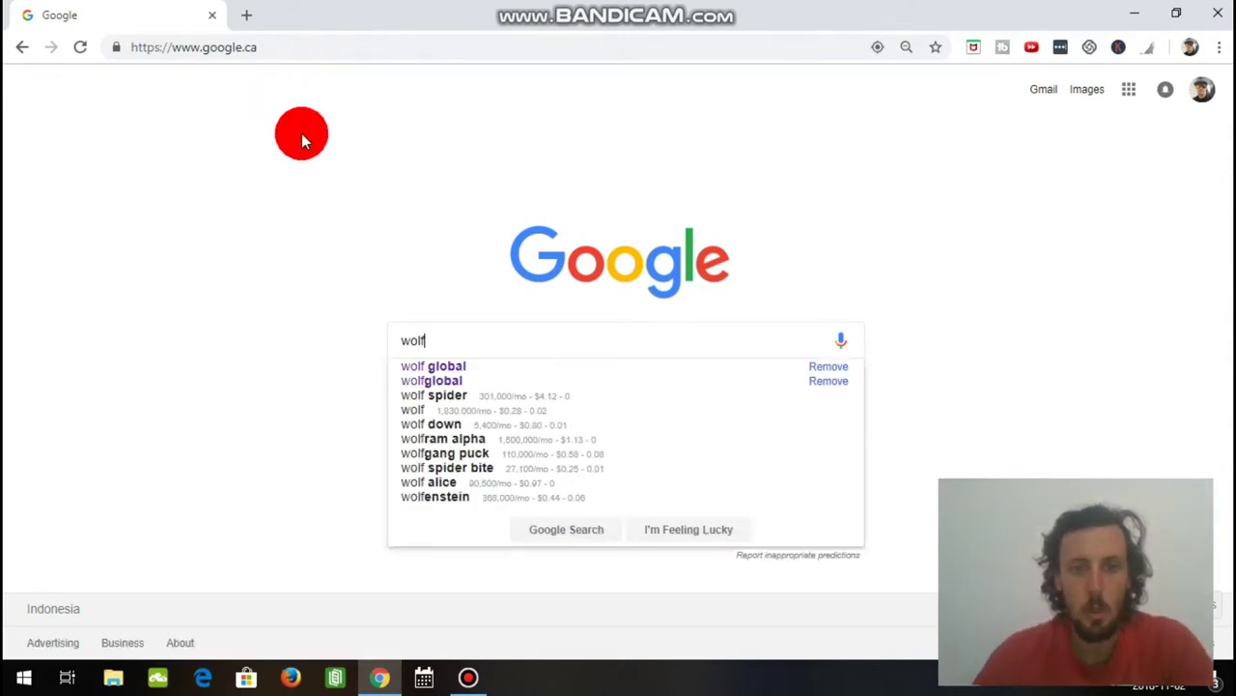
Step: Open the wolfglobal.org result and scroll down to the Step 1–3 membership section
left_click(447, 367)
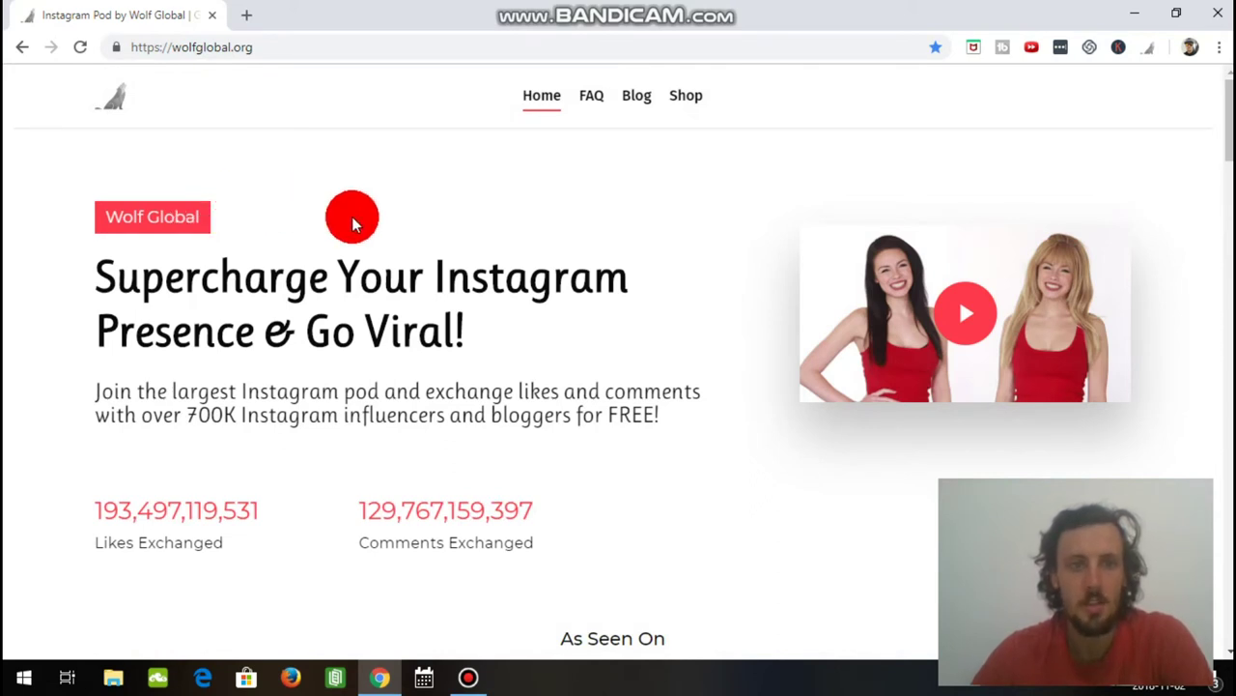
scroll(353, 222, "down", 3)
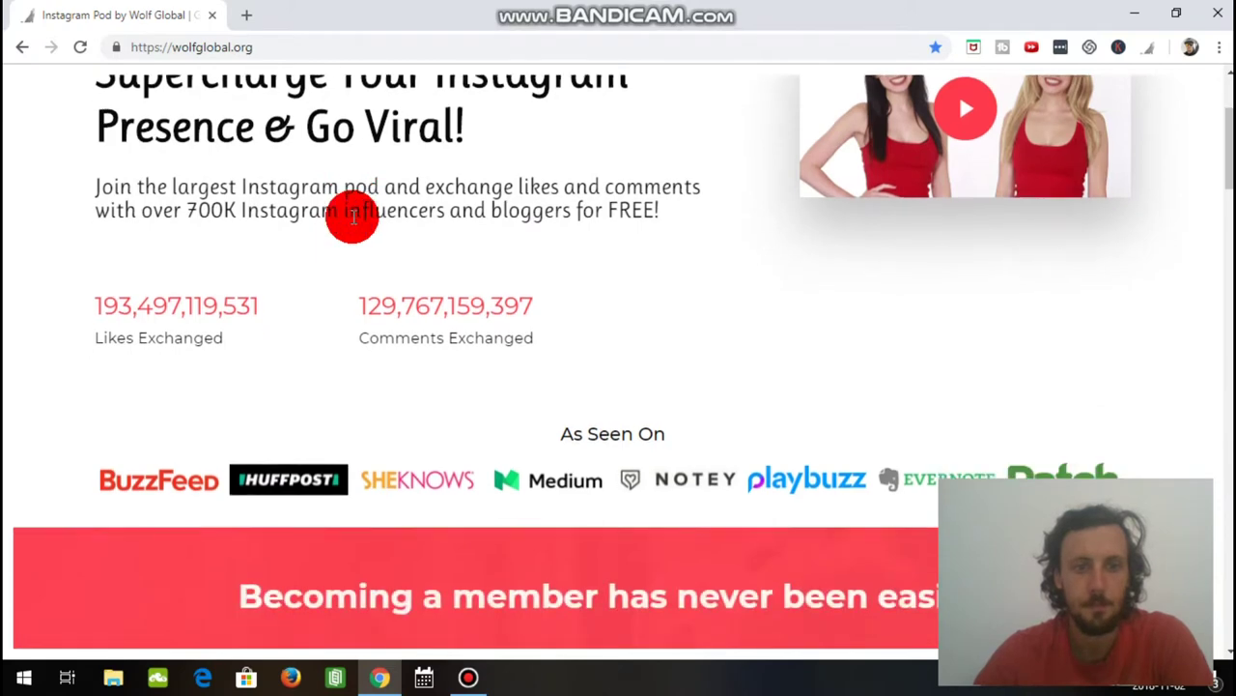
scroll(354, 217, "down", 3)
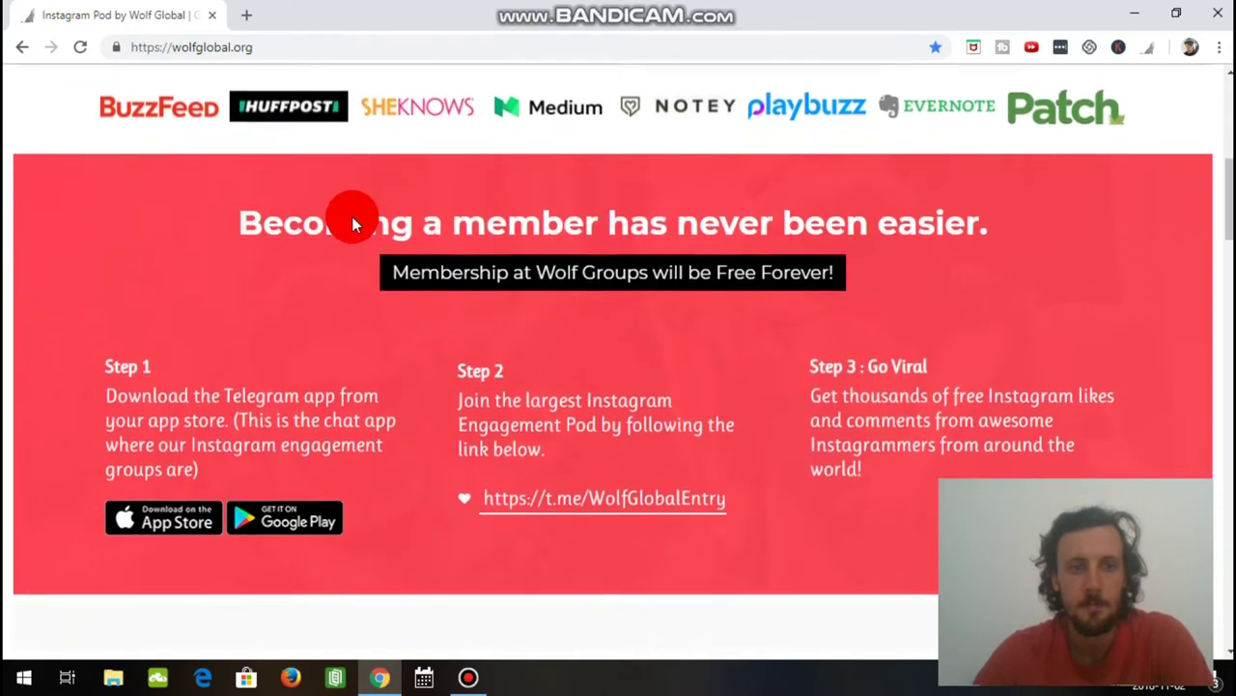
scroll(353, 223, "down", 1)
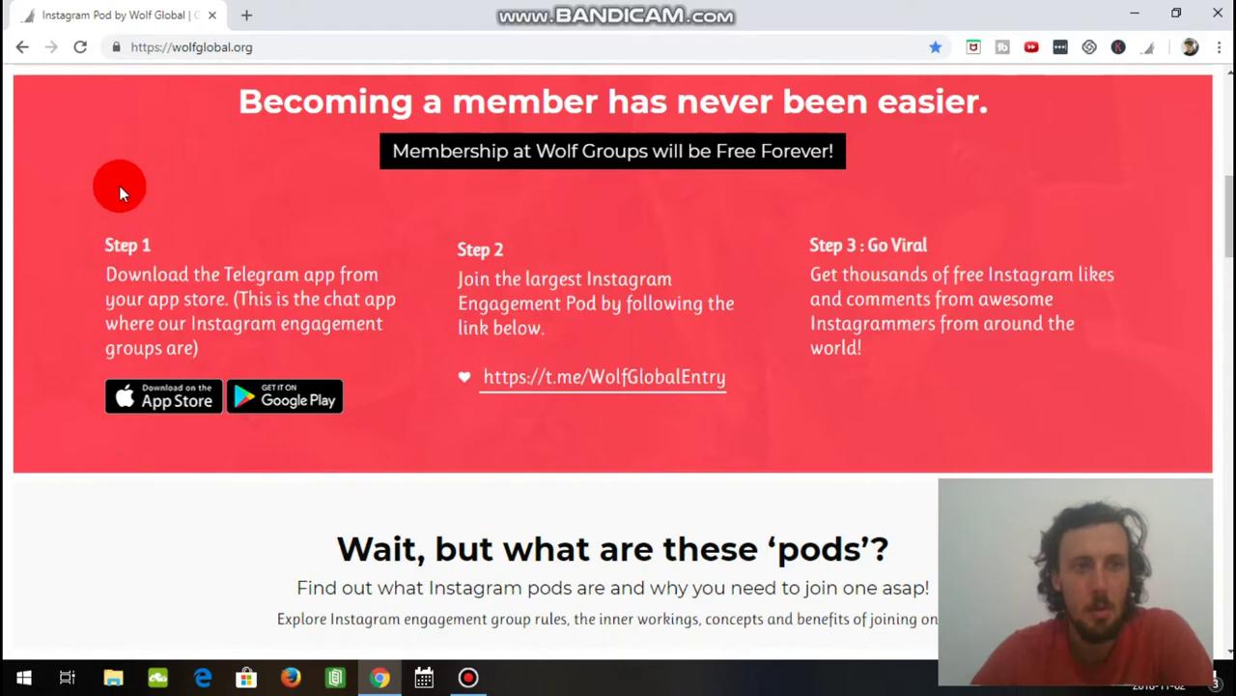
left_click(244, 20)
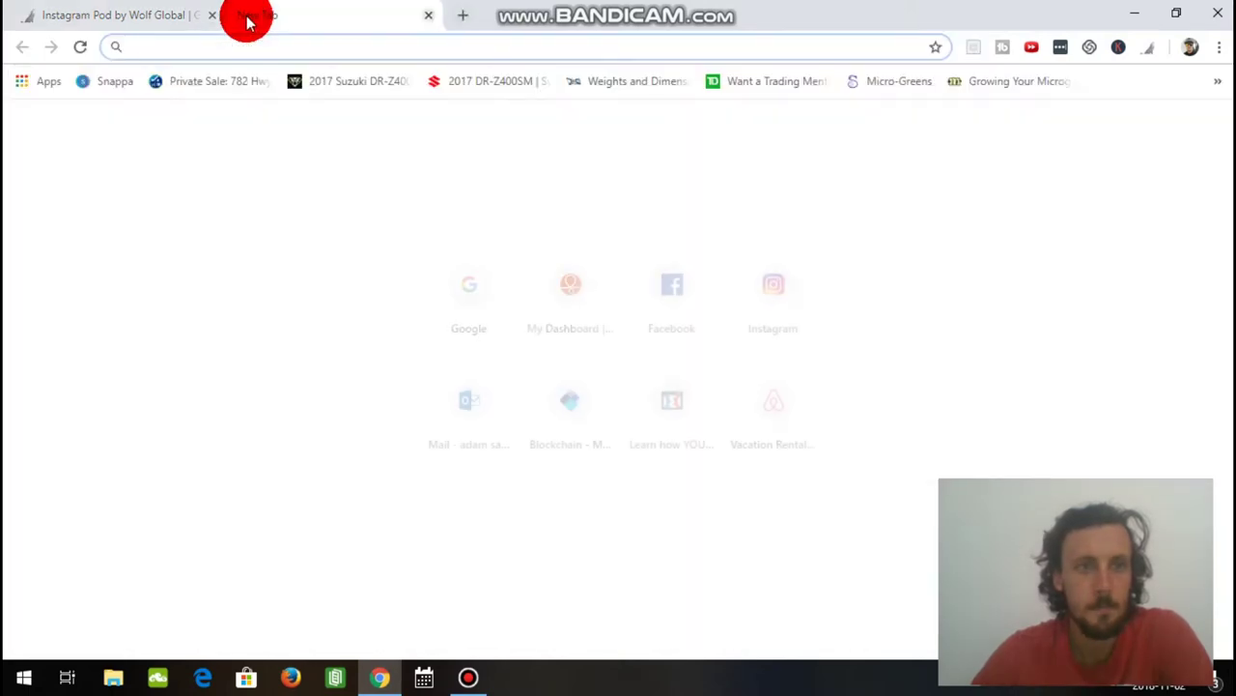
Step: Search Google for 'telegram for pc' and open the desktop.telegram.org download page
left_click(472, 293)
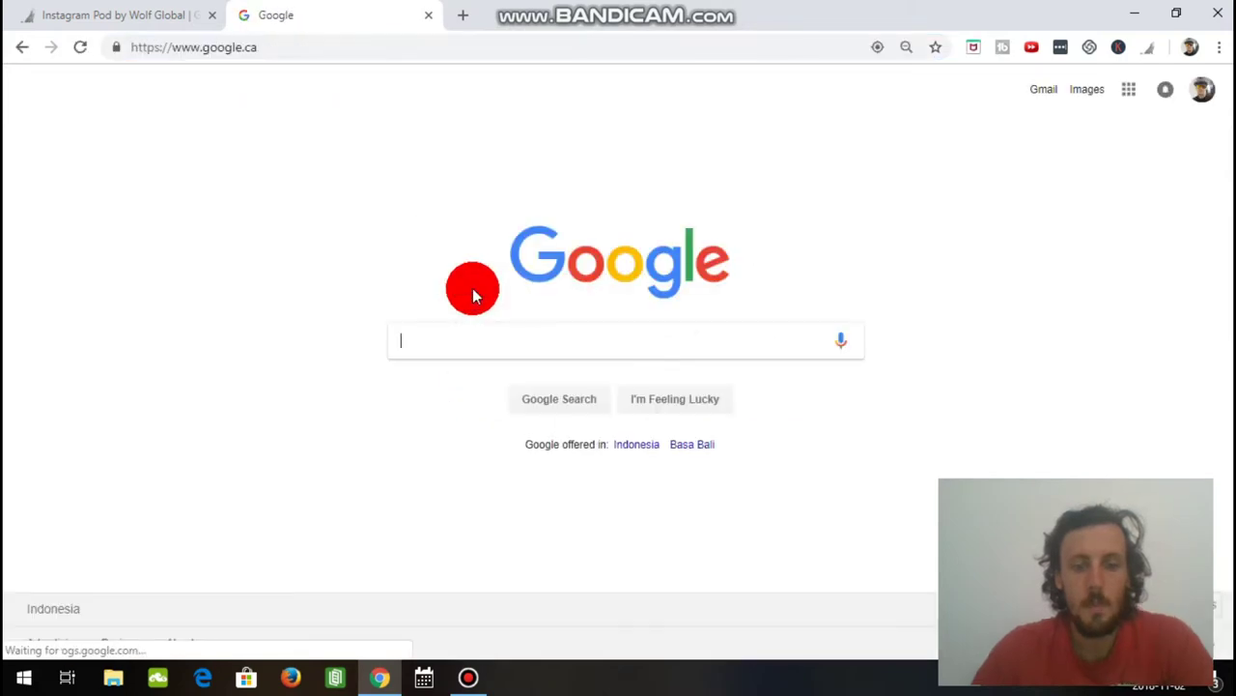
type("te")
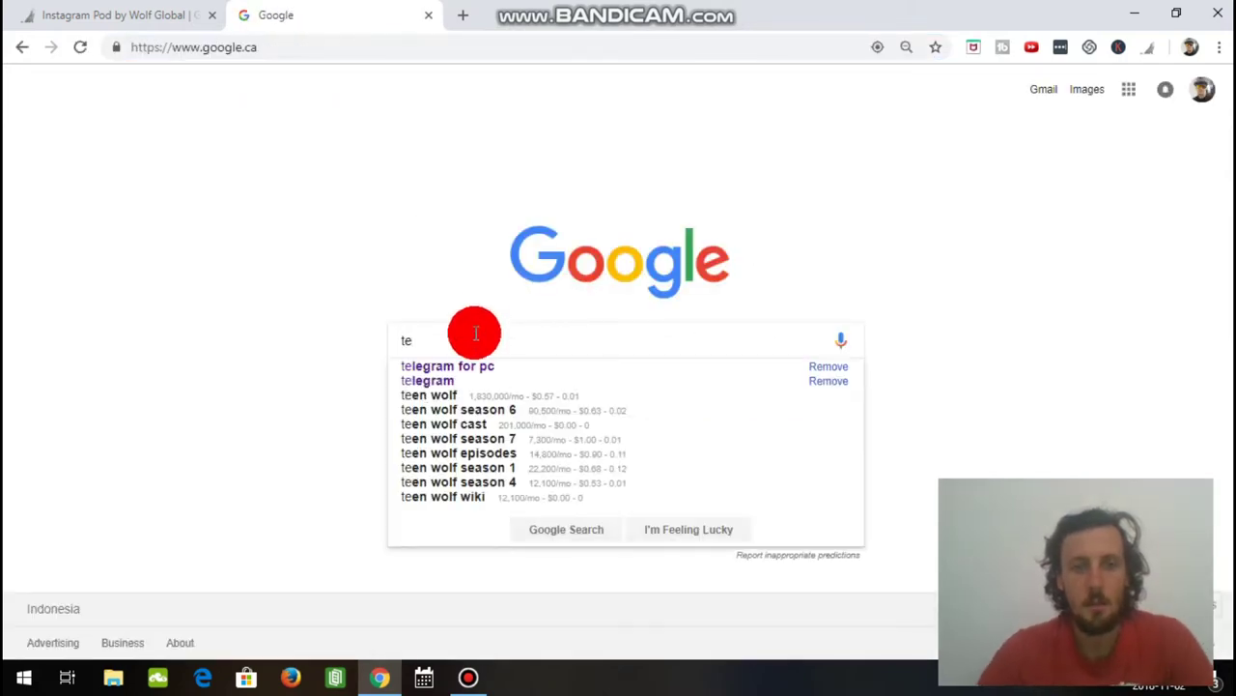
left_click(483, 366)
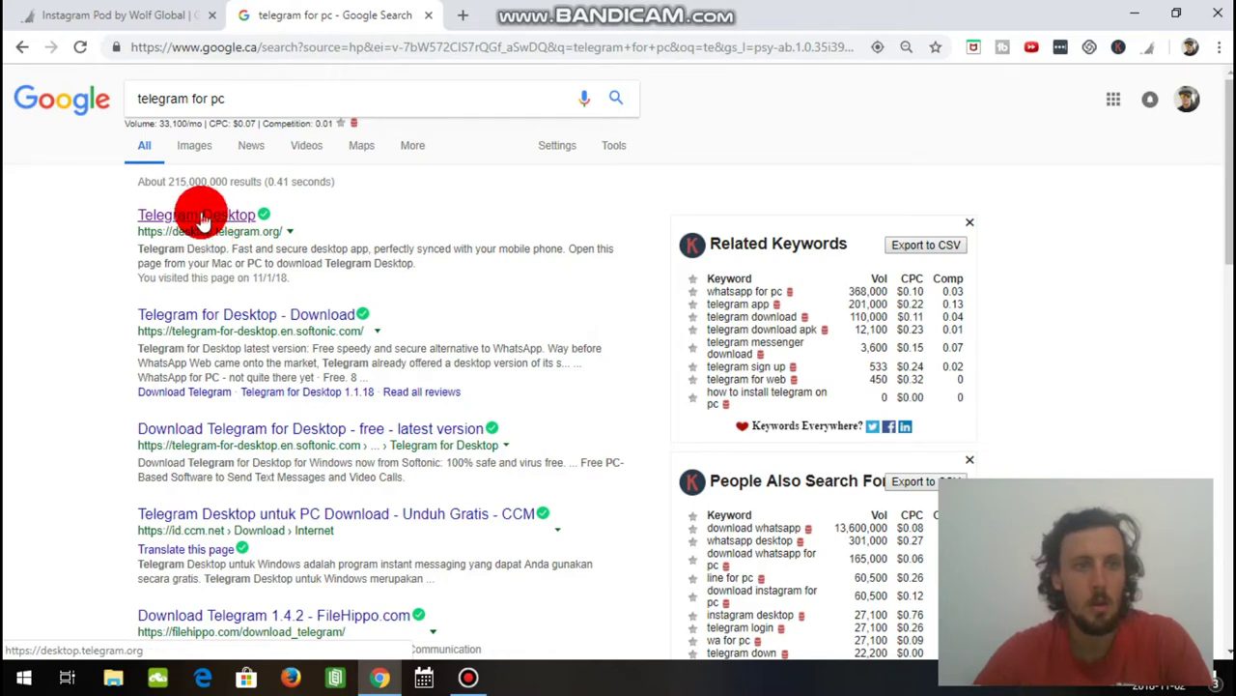
left_click(201, 217)
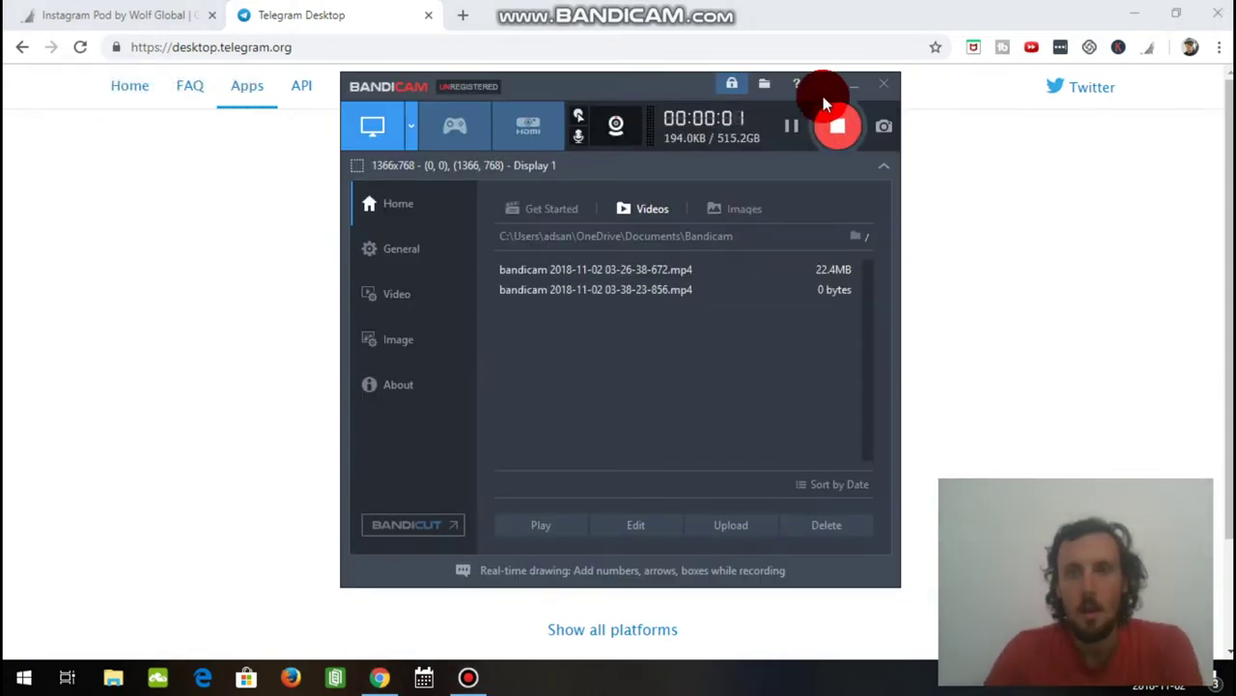
left_click(854, 87)
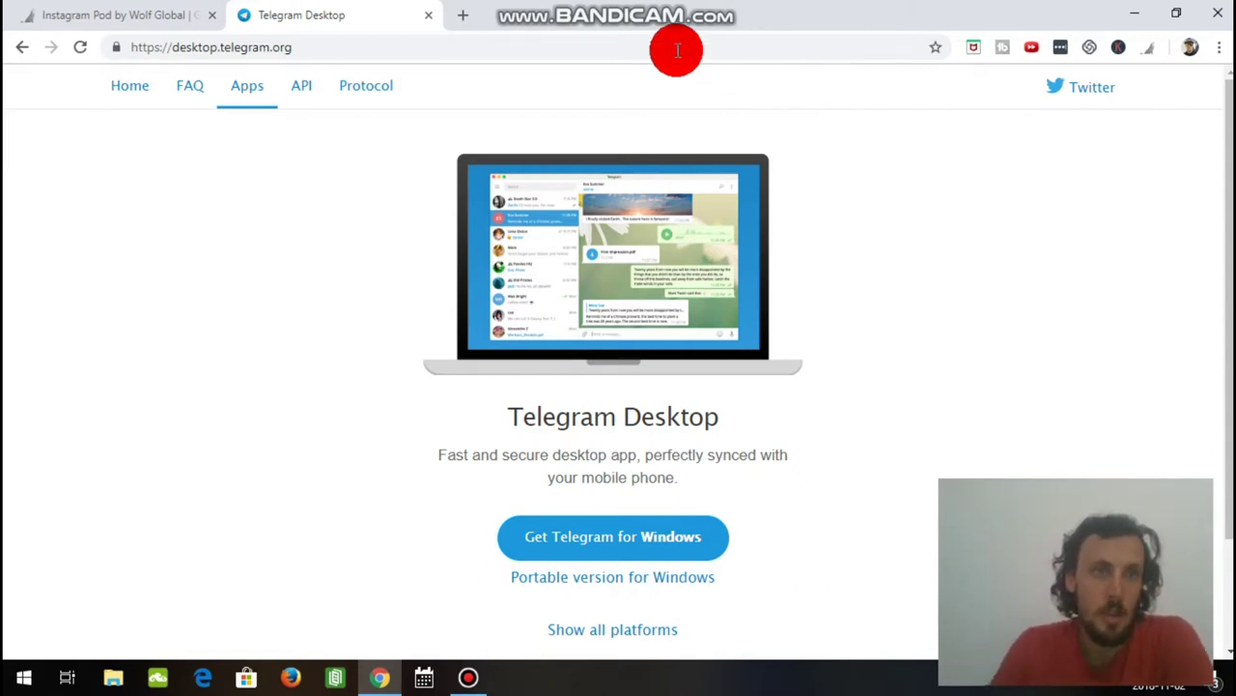
left_click(128, 25)
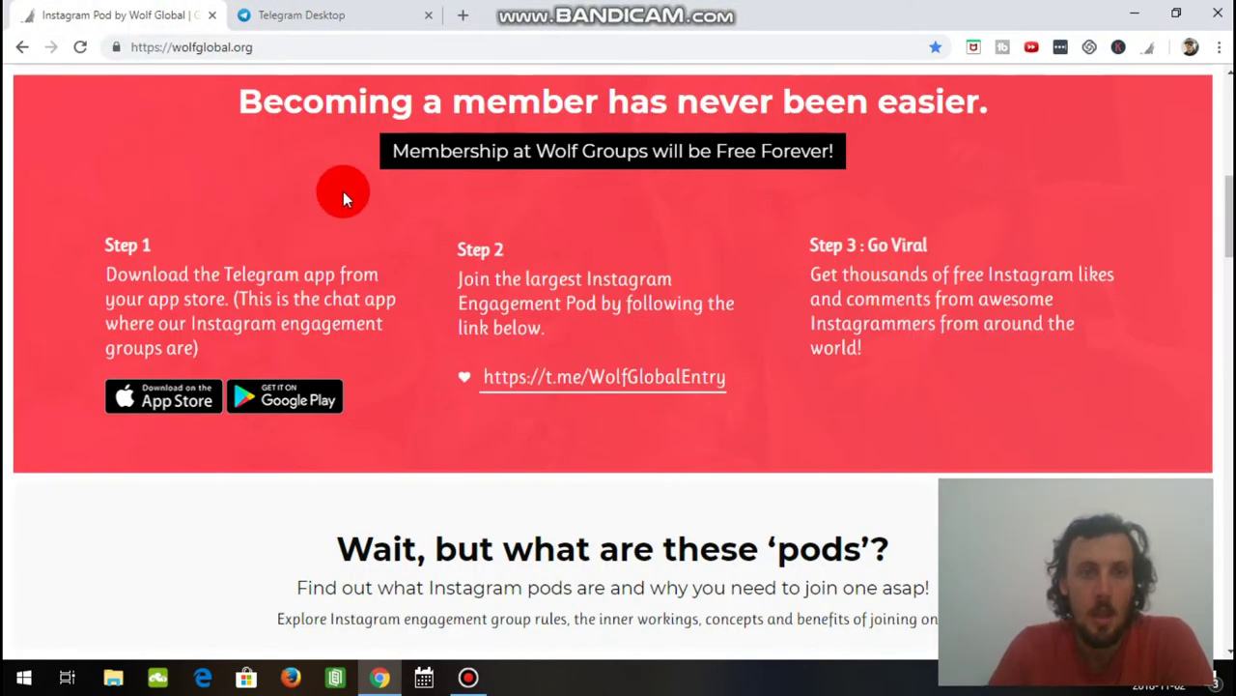
Step: Follow the t.me/WolfGlobalEntry link and view the Wolf Global - Entry channel
left_click(575, 381)
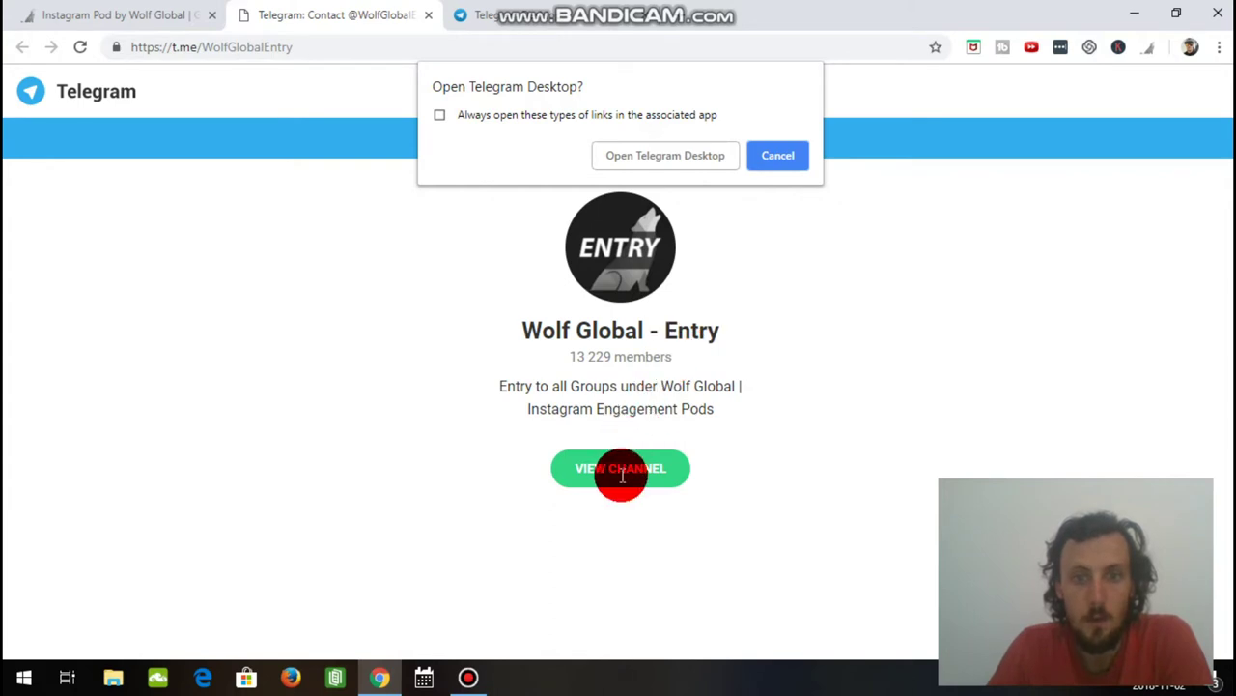
left_click(768, 158)
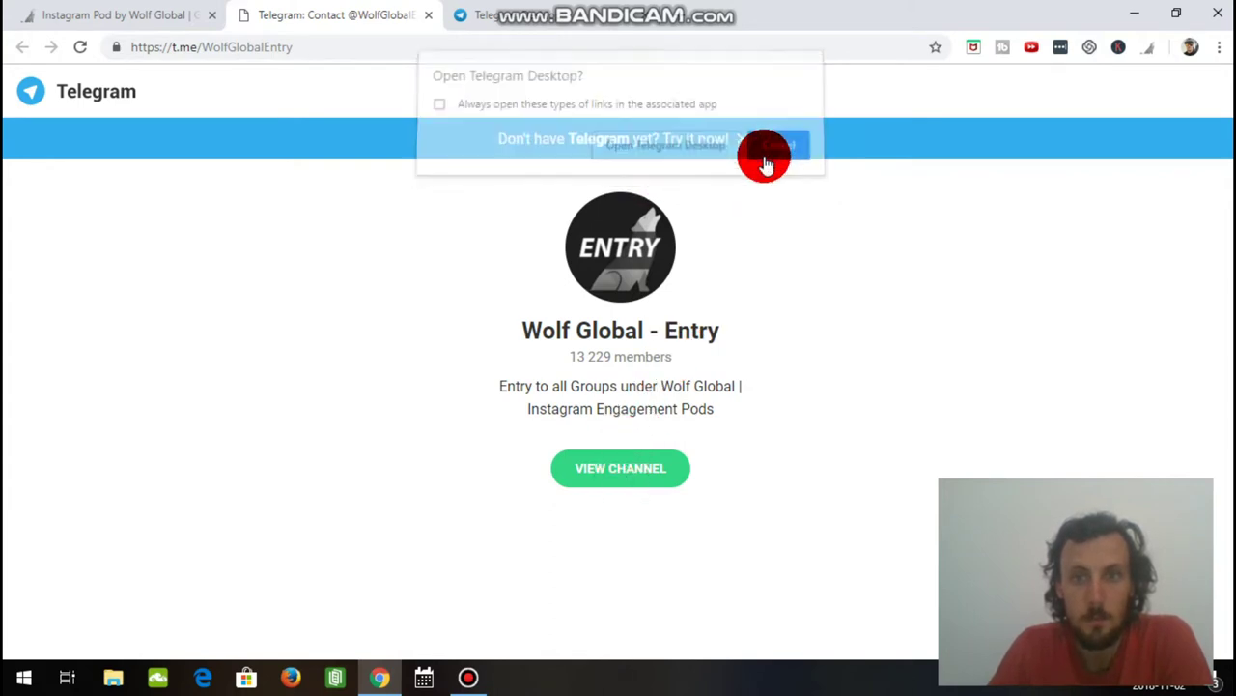
left_click(629, 468)
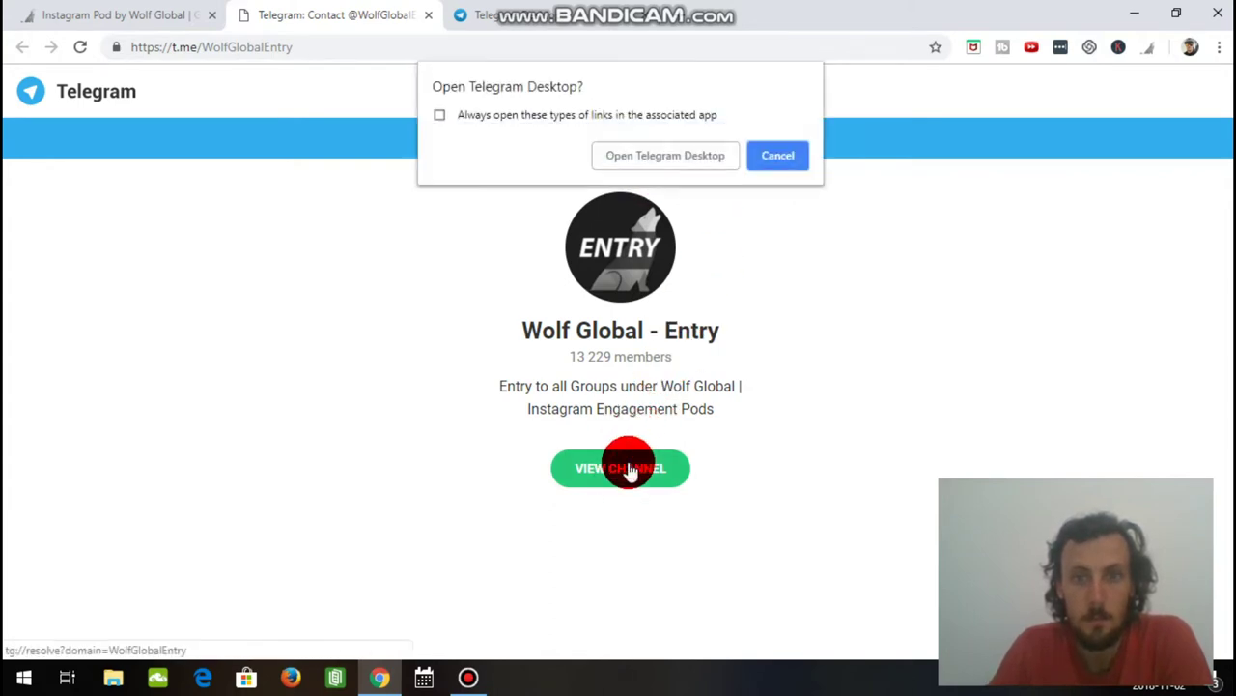
left_click(659, 155)
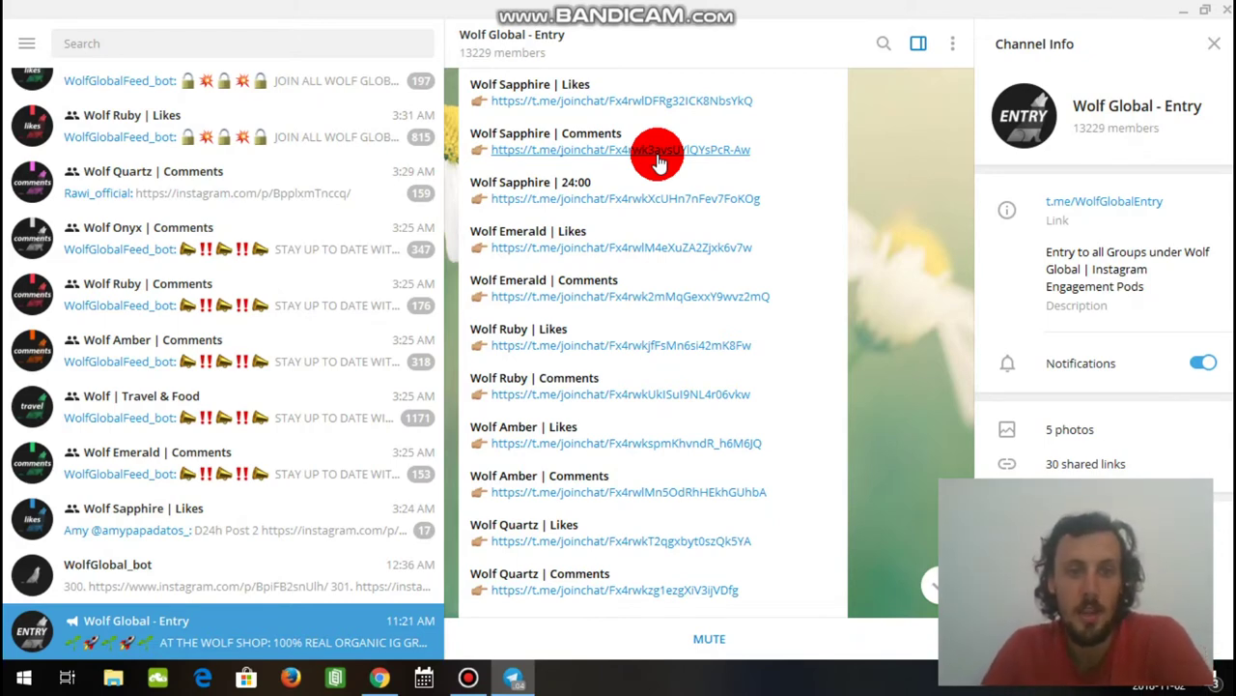
Step: Launch Telegram Desktop from the browser prompt on the Wolf Global - Entry channel
left_click(386, 138)
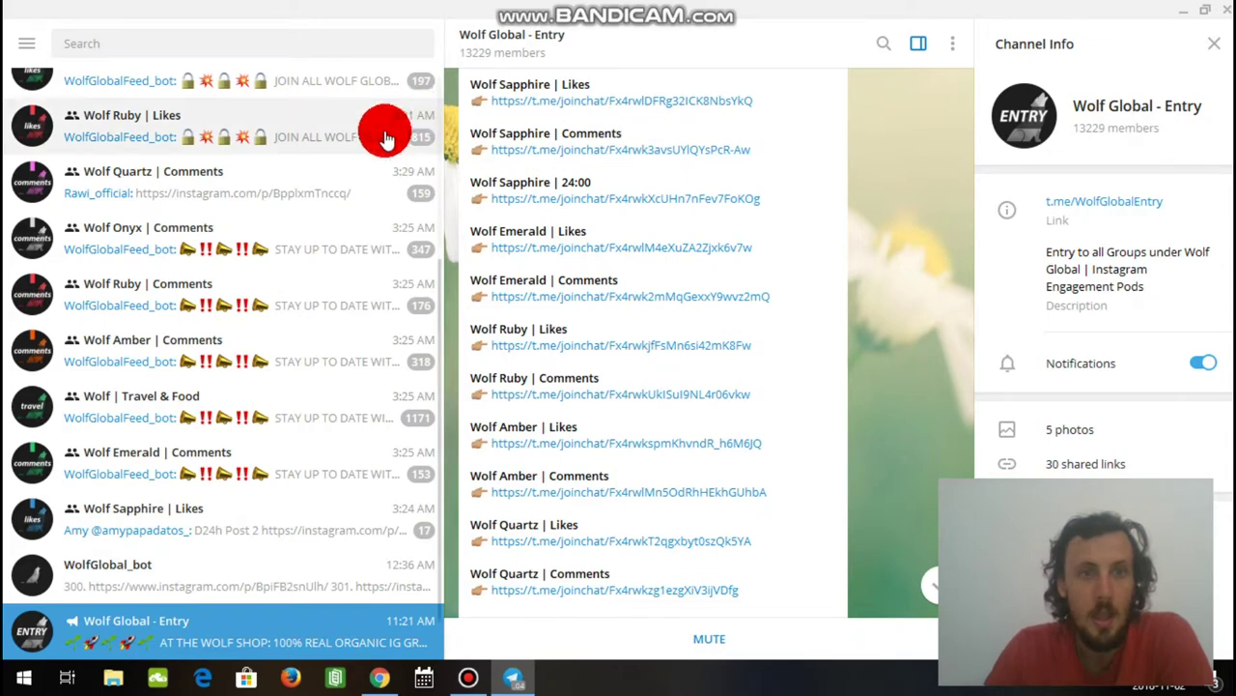
left_click(645, 226)
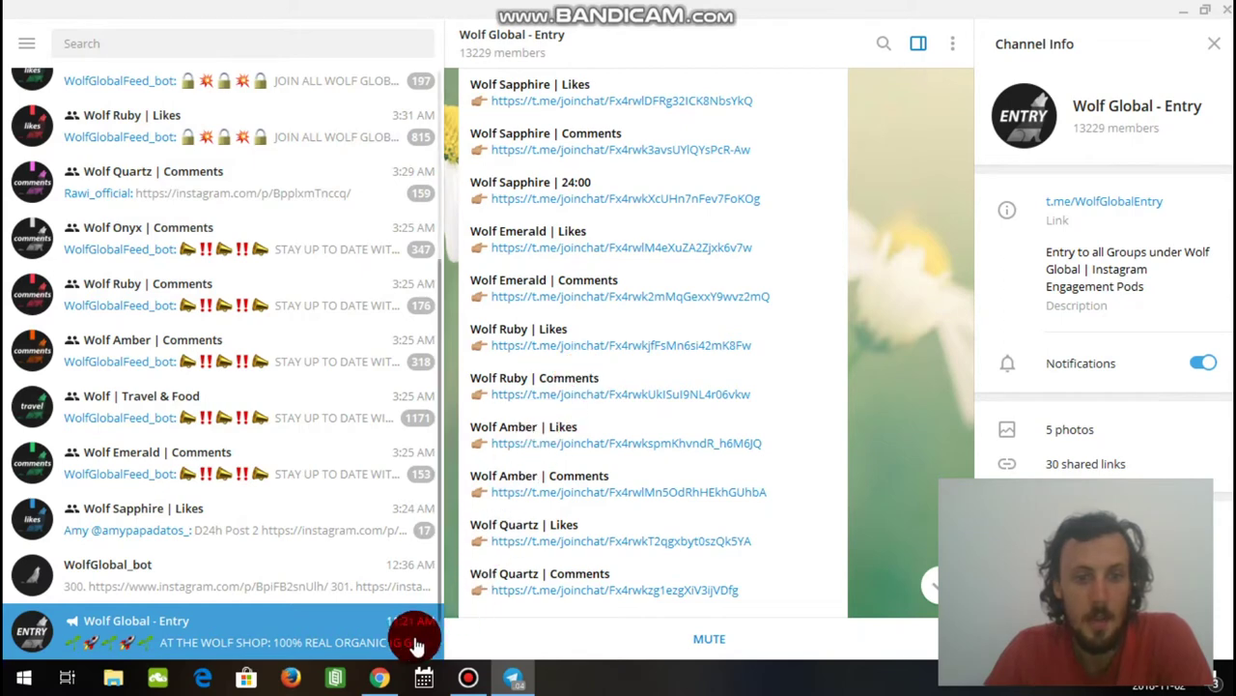
Step: Return to the Wolf Global tab in Chrome and scroll back to the top of the page
left_click(384, 681)
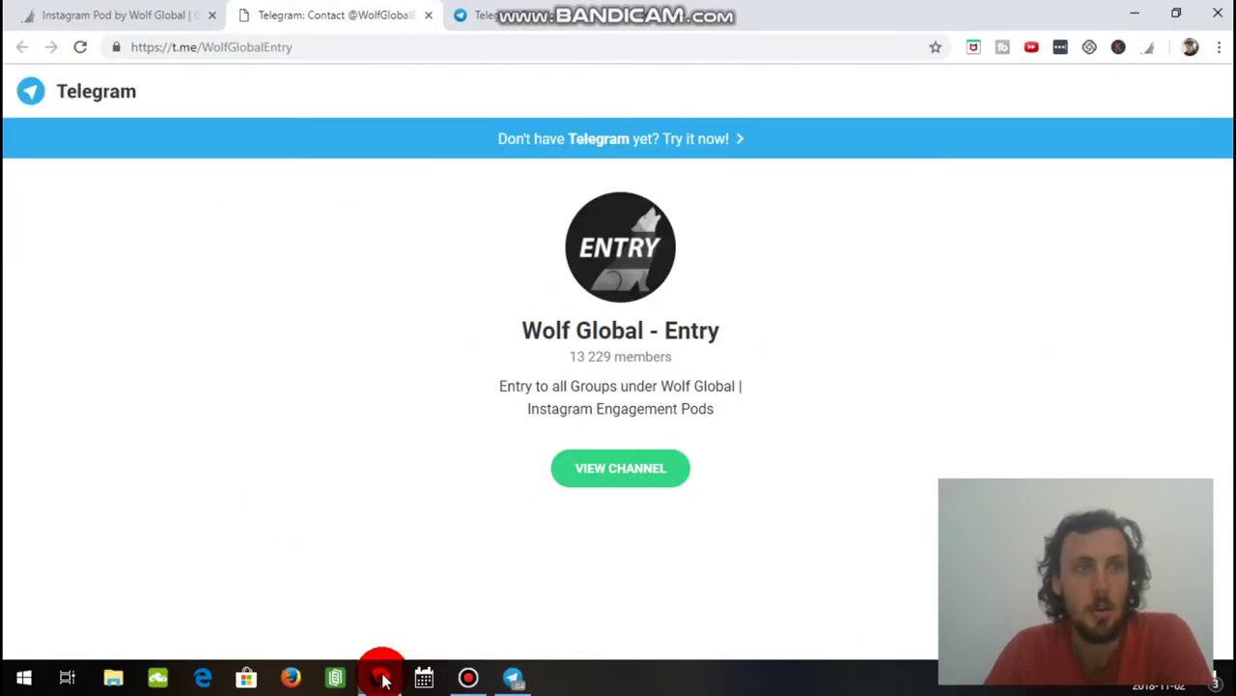
left_click(122, 16)
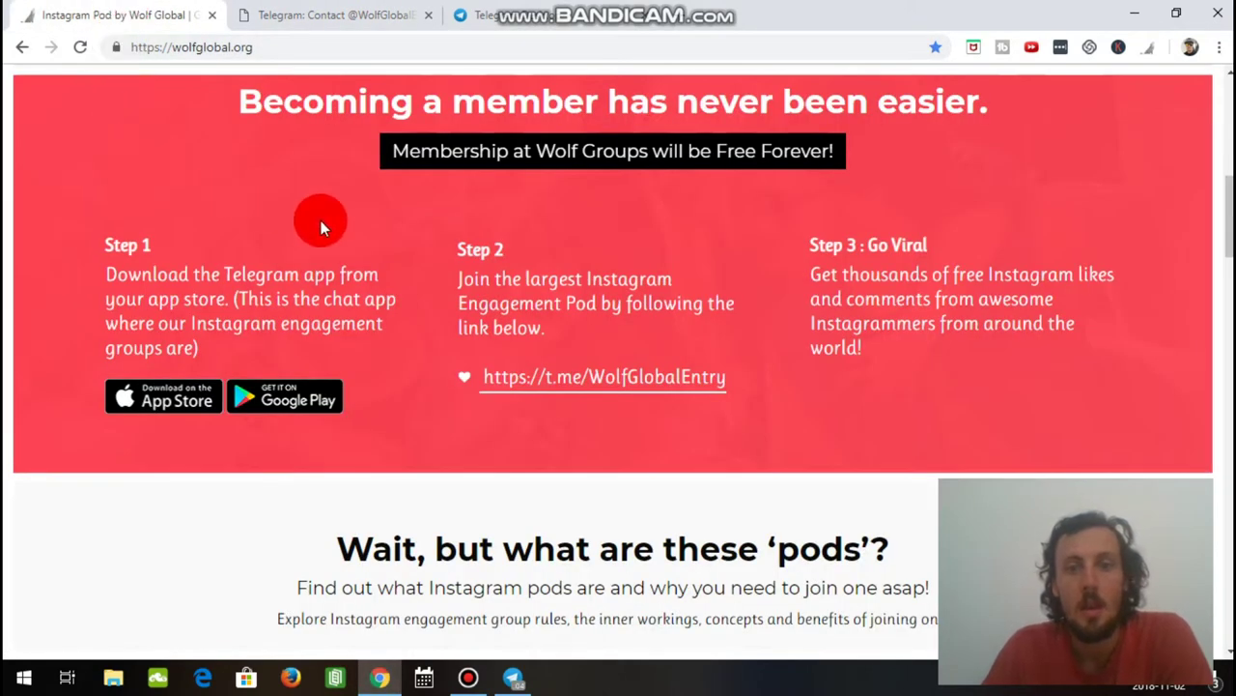
scroll(320, 220, "up", 5)
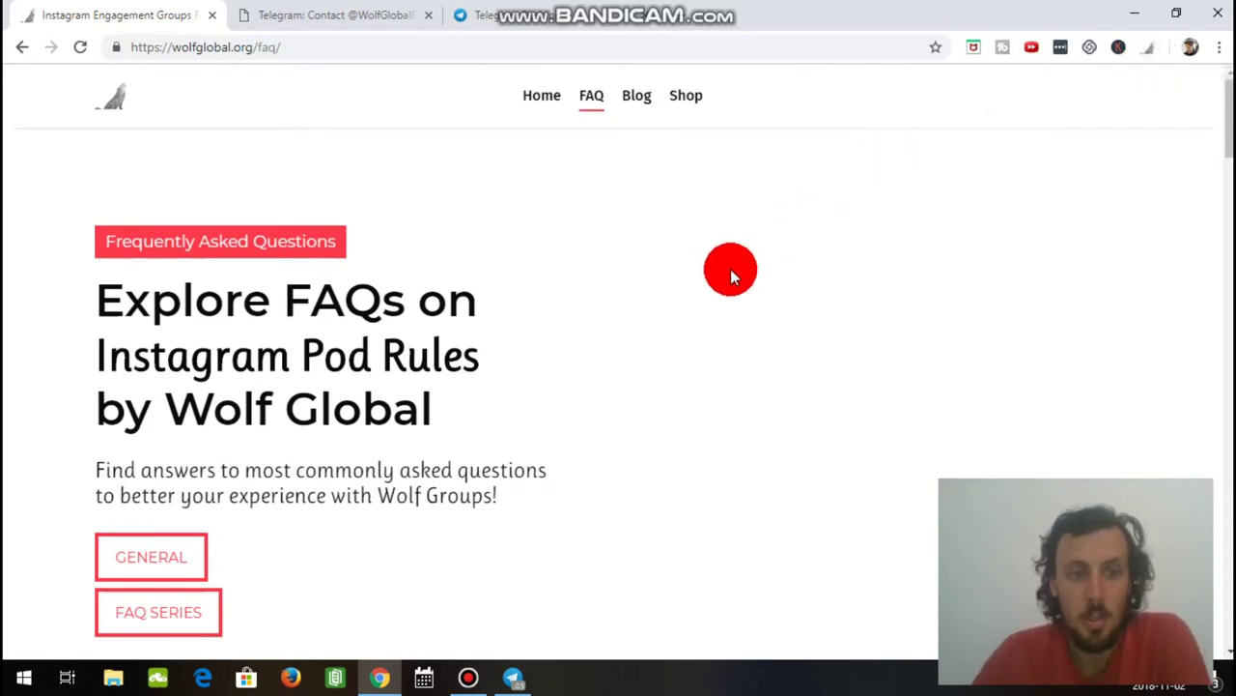
Step: Scroll to the Wolf Auto Liker Extension FAQ and highlight its Chrome and extension download lines
scroll(731, 269, "down", 5)
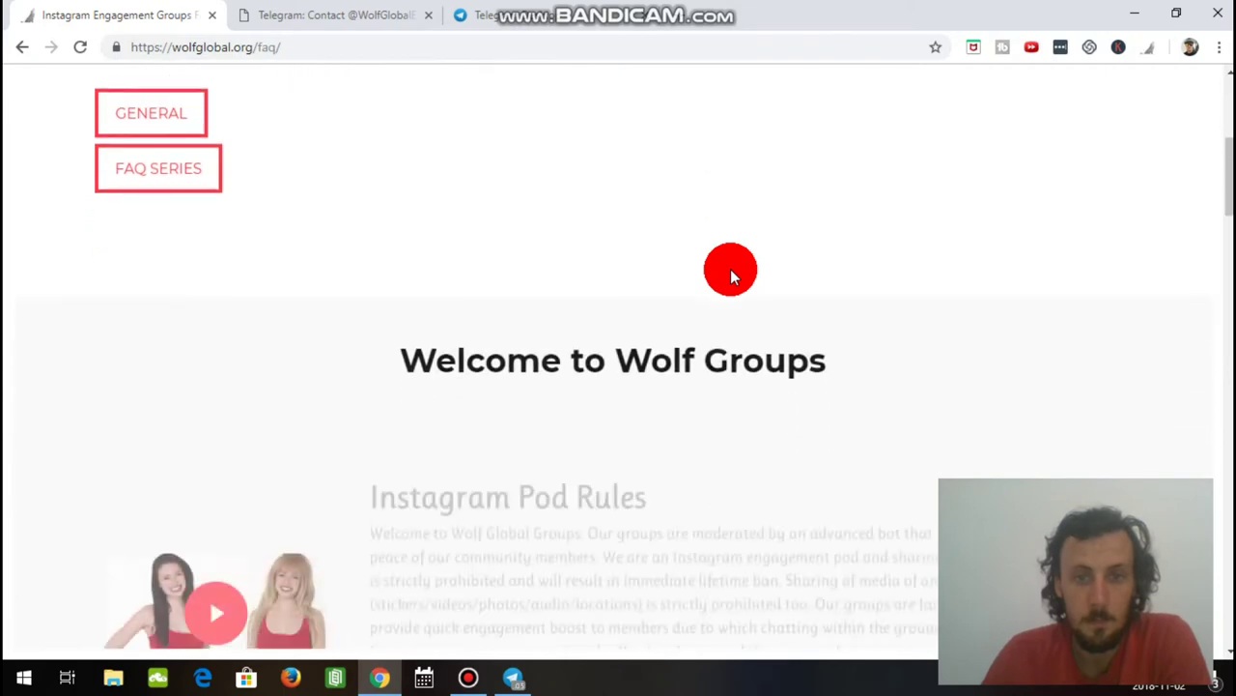
scroll(730, 269, "down", 15)
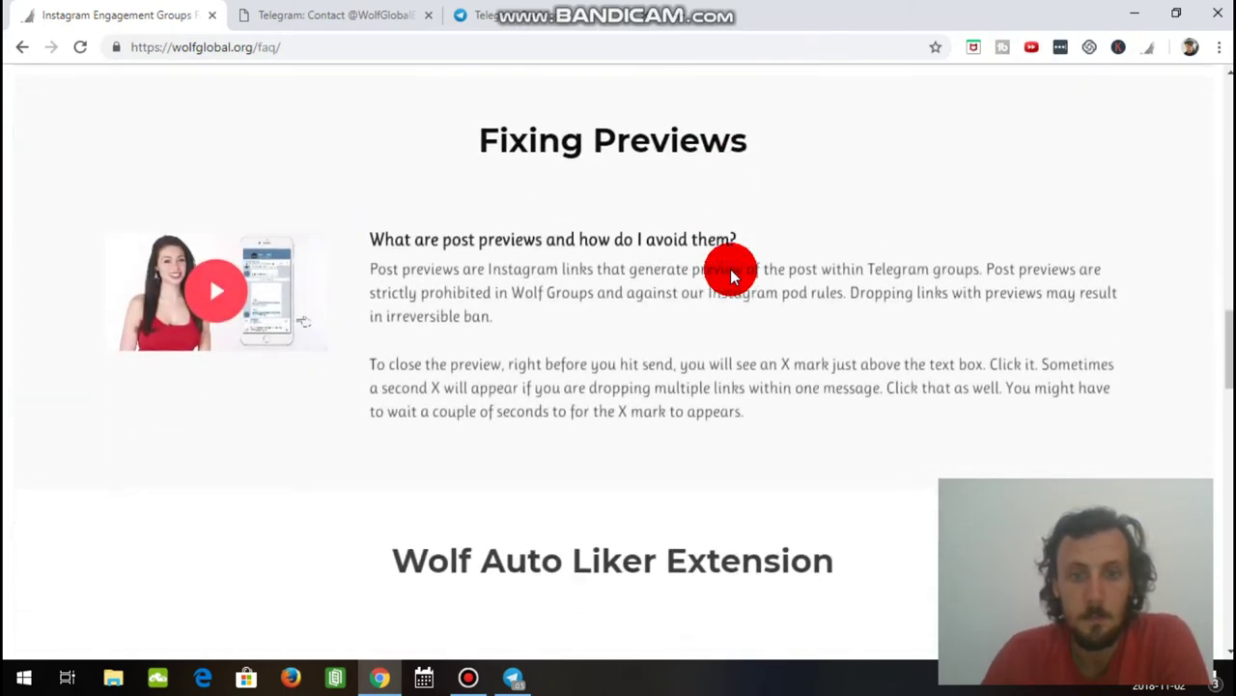
scroll(730, 275, "down", 4)
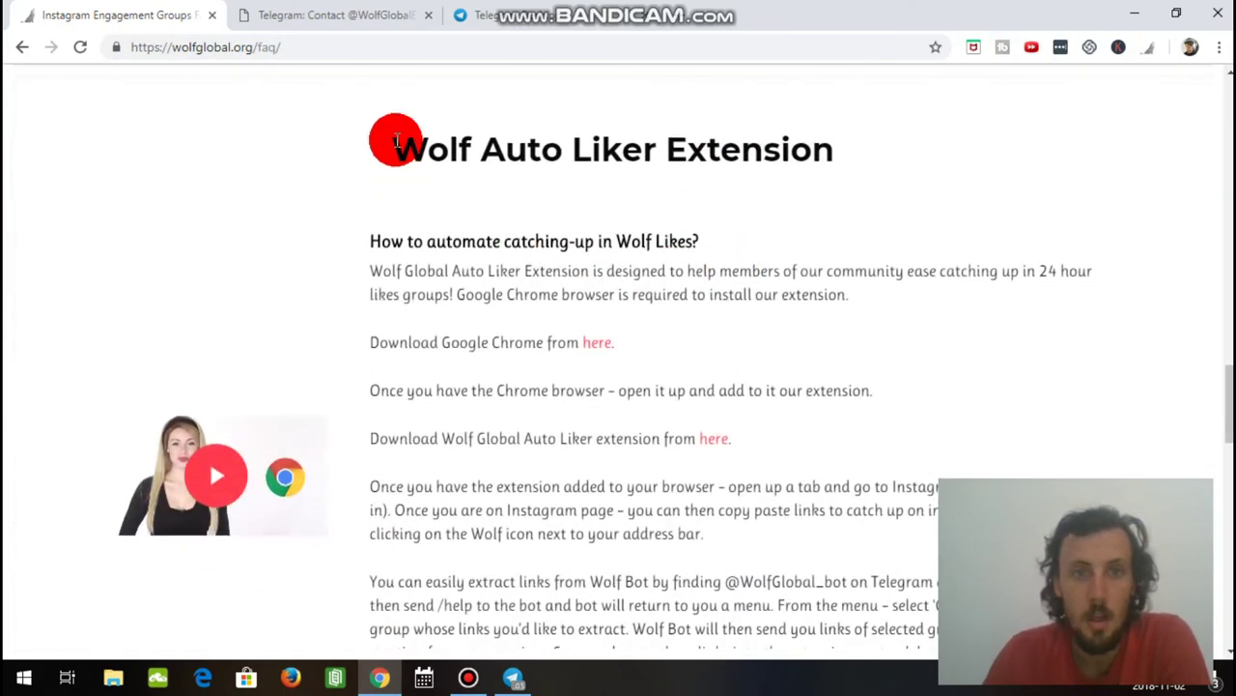
mouse_move(397, 142)
left_mouse_down()
mouse_move(853, 145)
mouse_move(474, 174)
mouse_move(400, 164)
left_mouse_up()
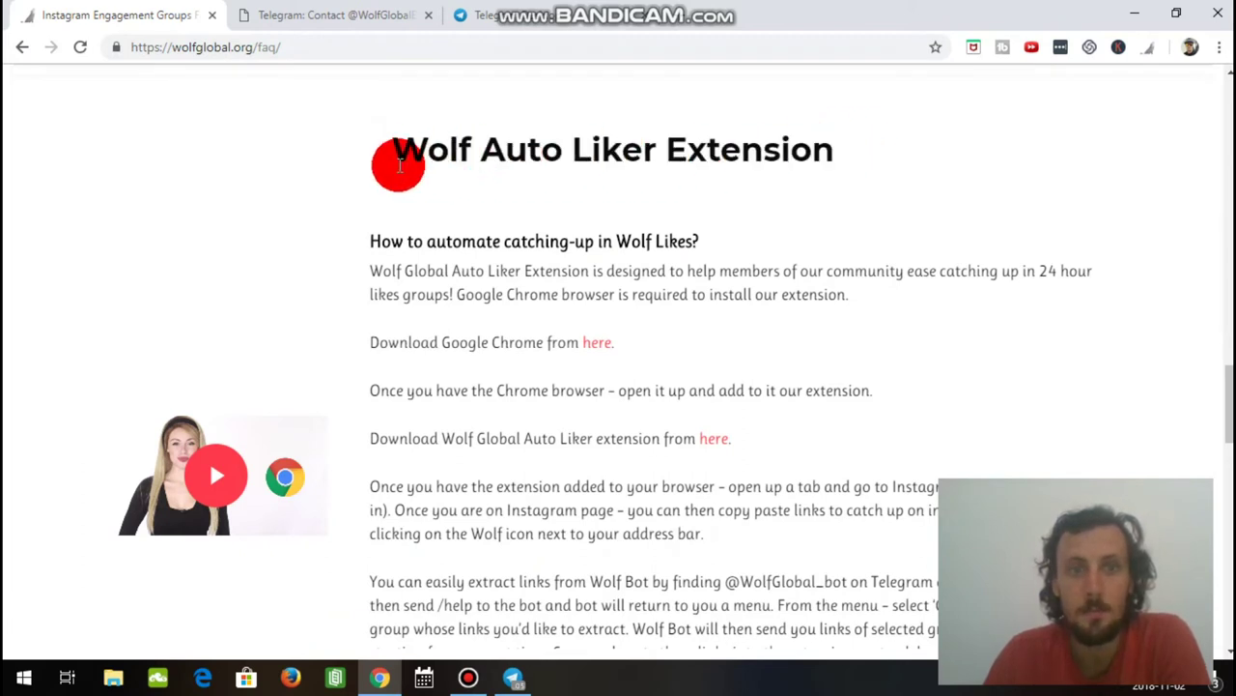
left_click_drag(370, 341, 612, 336)
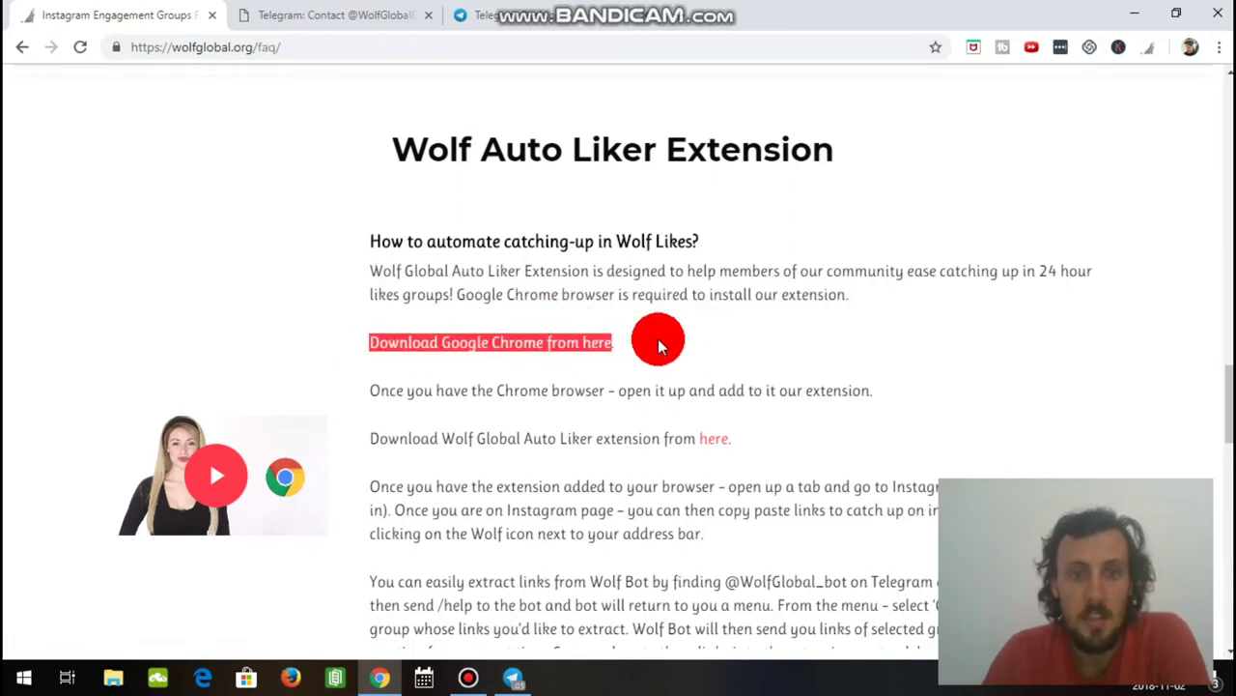
left_click(658, 340)
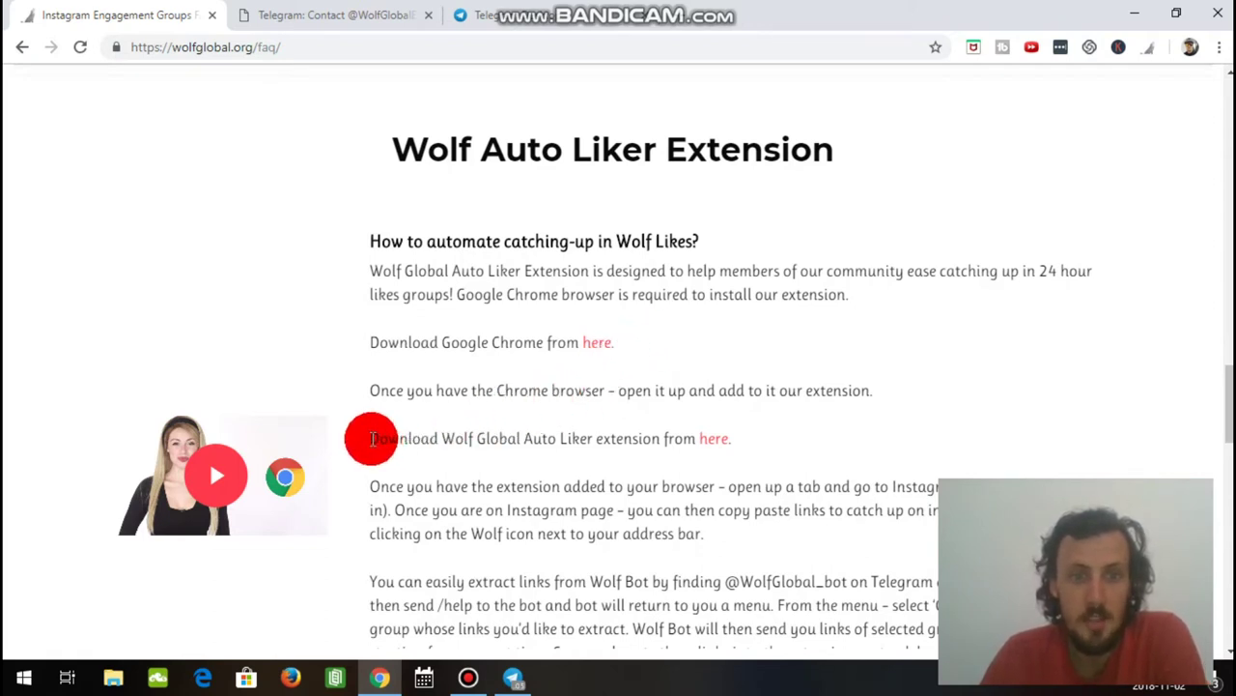
left_click_drag(373, 438, 727, 435)
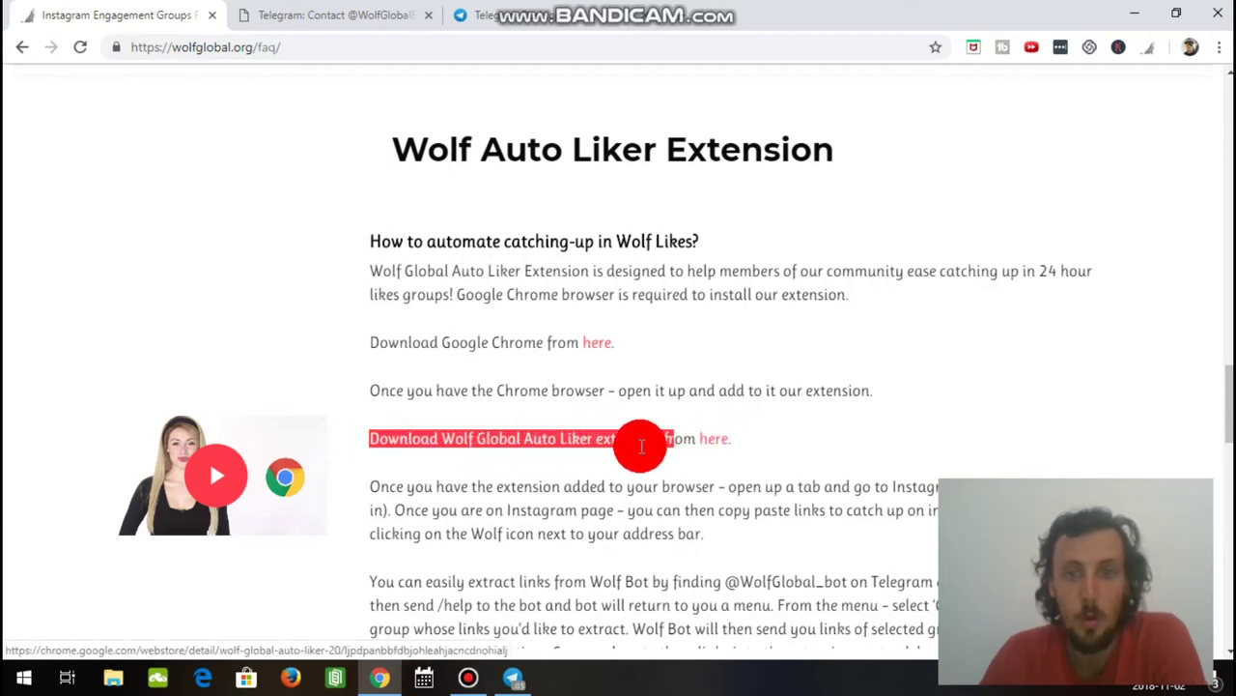
left_click(387, 456)
left_click_drag(387, 456, 377, 445)
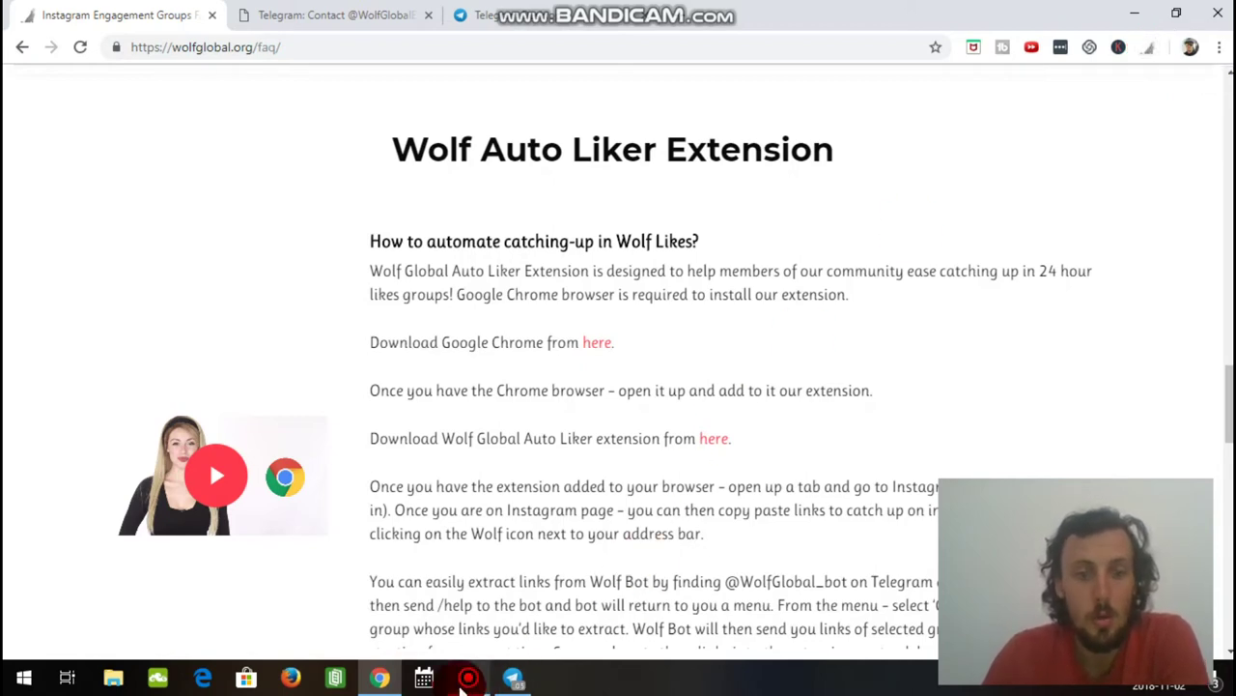
left_click(468, 677)
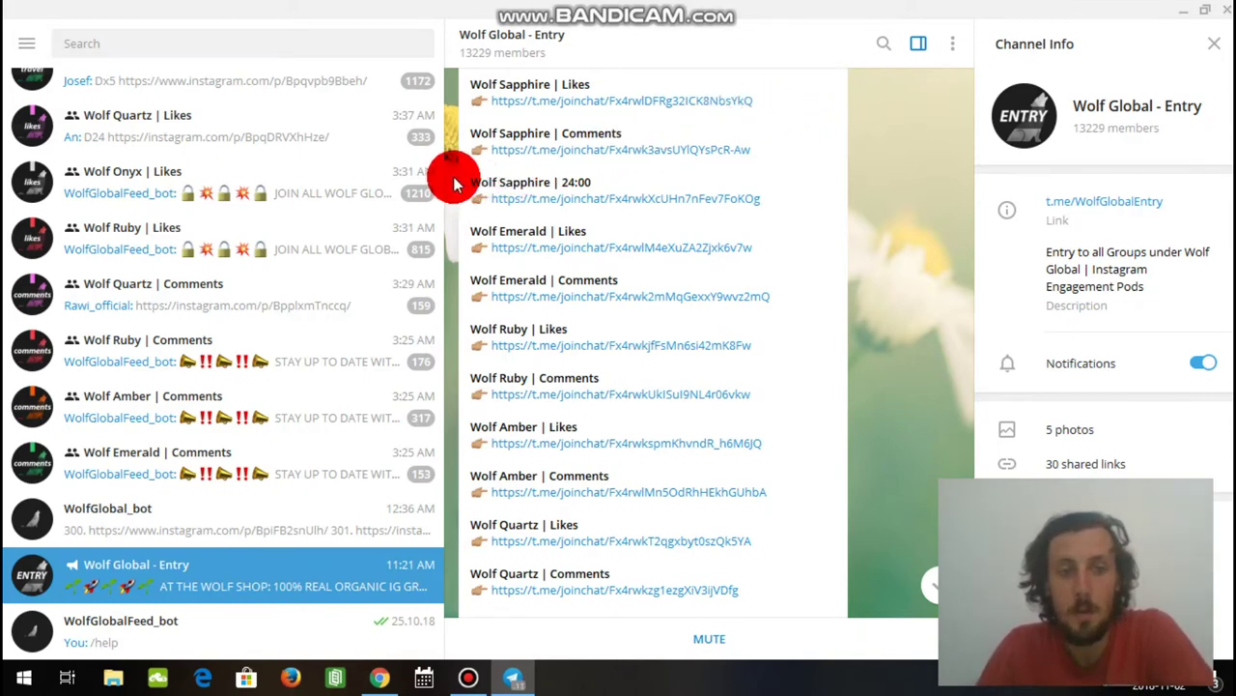
Step: Jump to Wolf Global - Entry's latest posts and scroll up to the 5K, 10K, 15K Likes 24H links
left_click(164, 573)
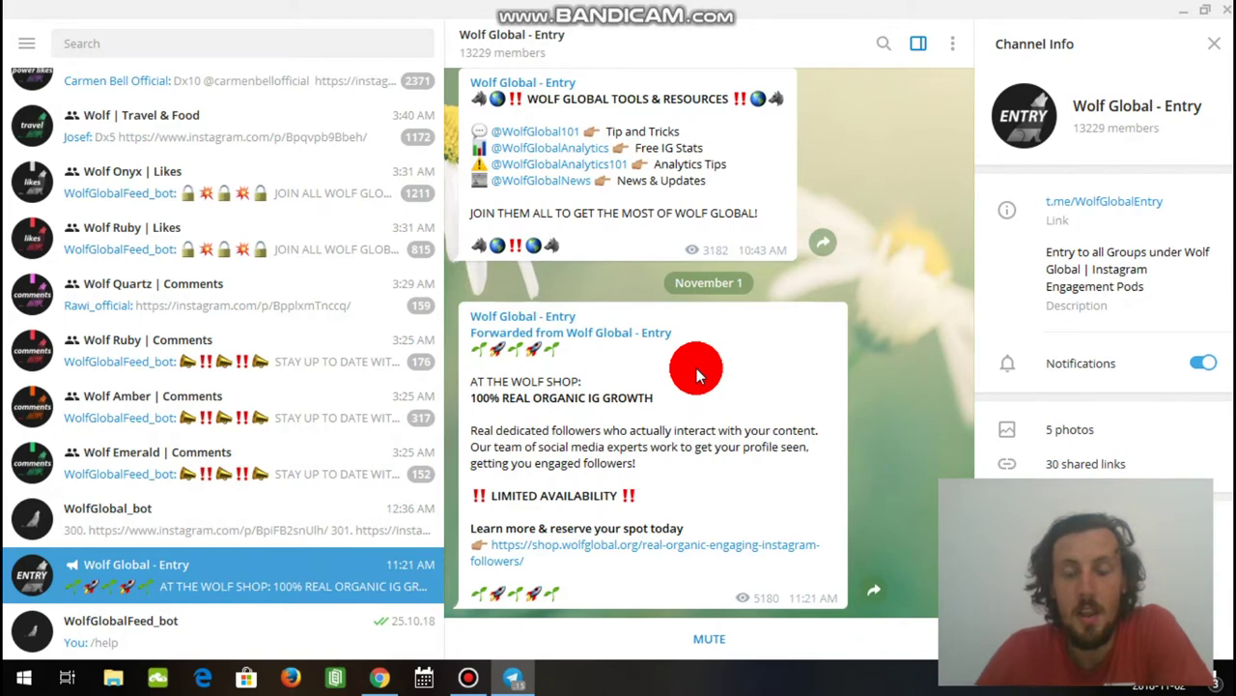
scroll(696, 368, "up", 1)
scroll(697, 368, "up", 6)
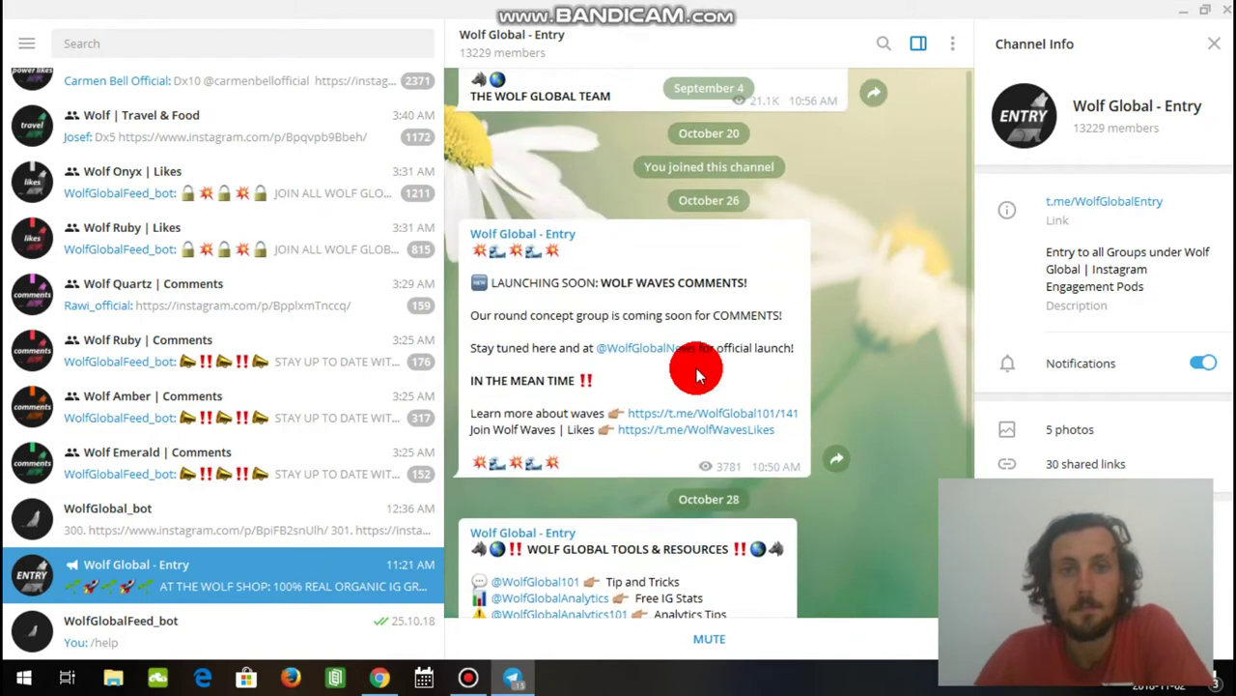
scroll(696, 368, "up", 2)
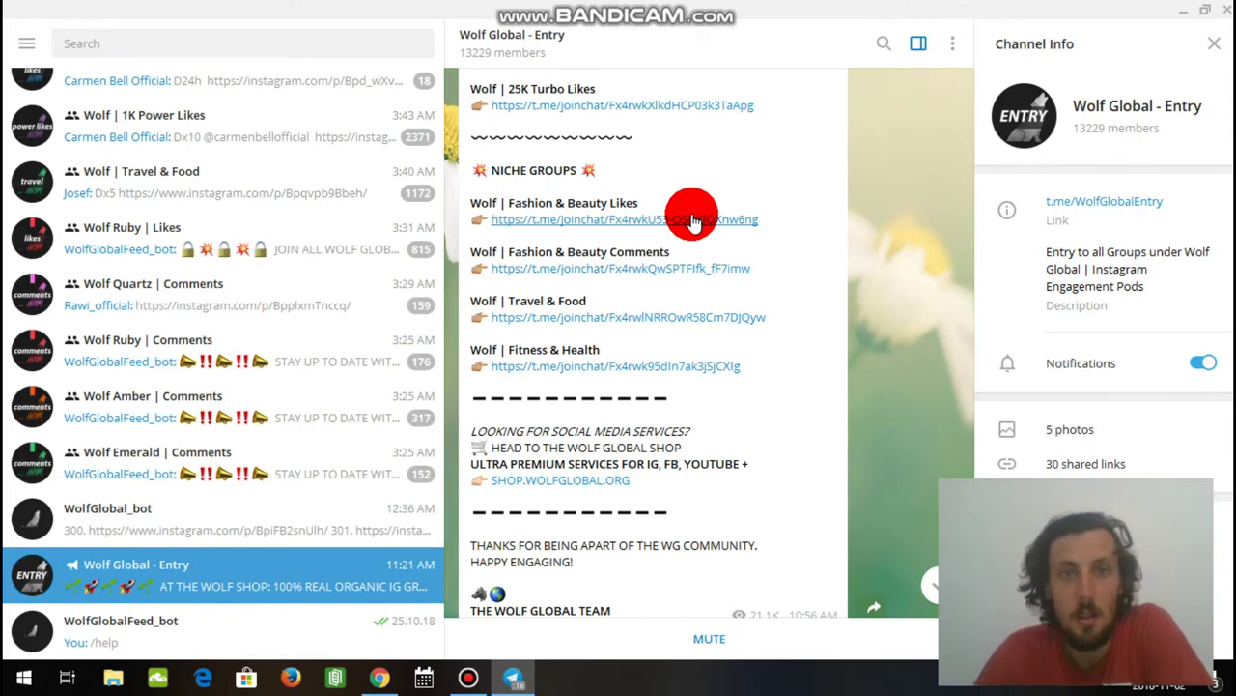
scroll(691, 220, "up", 4)
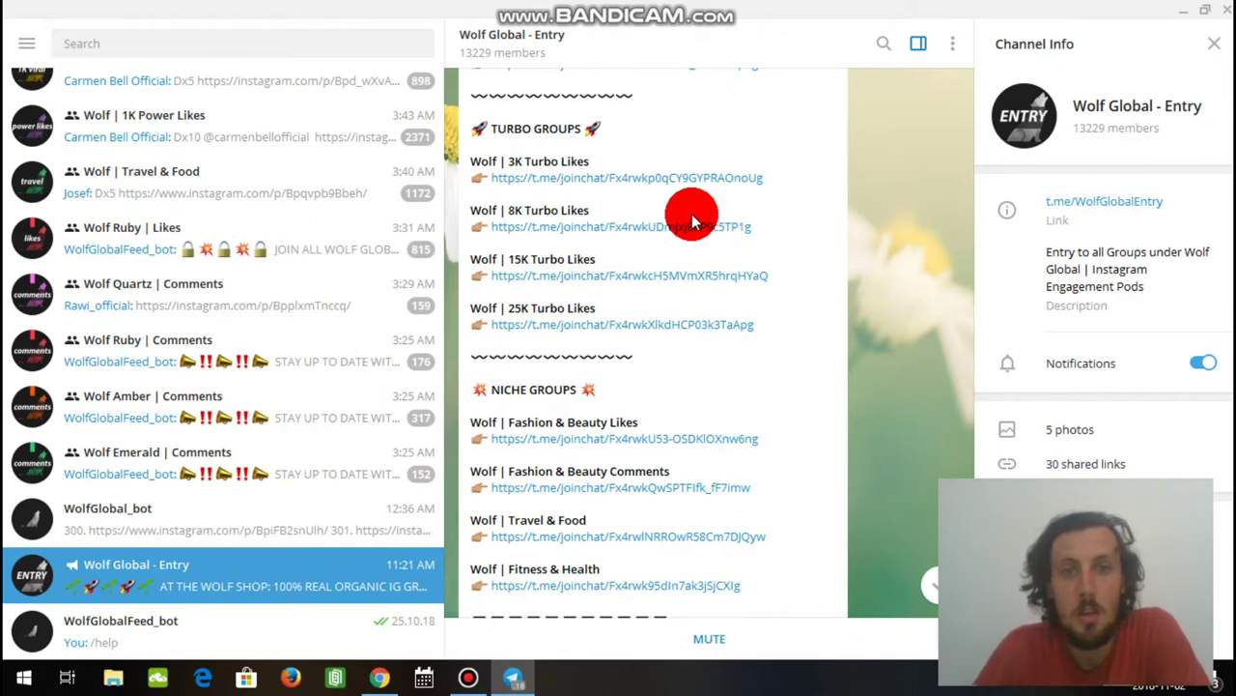
scroll(691, 220, "up", 5)
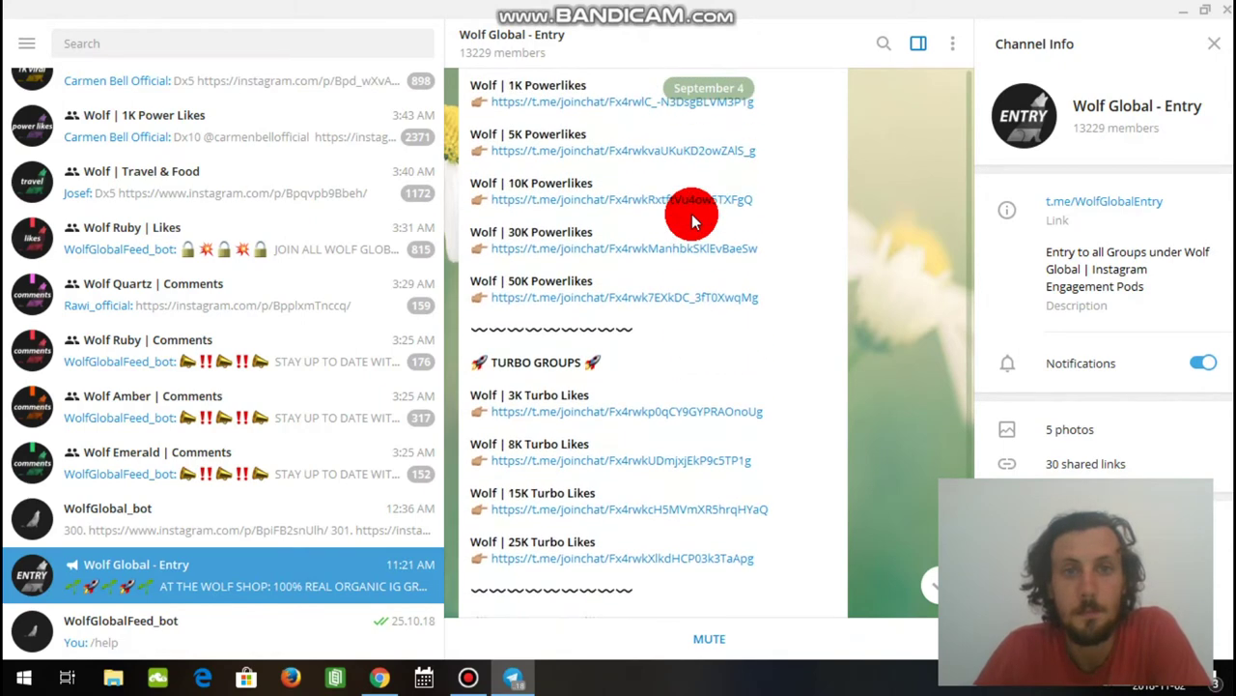
scroll(691, 221, "up", 6)
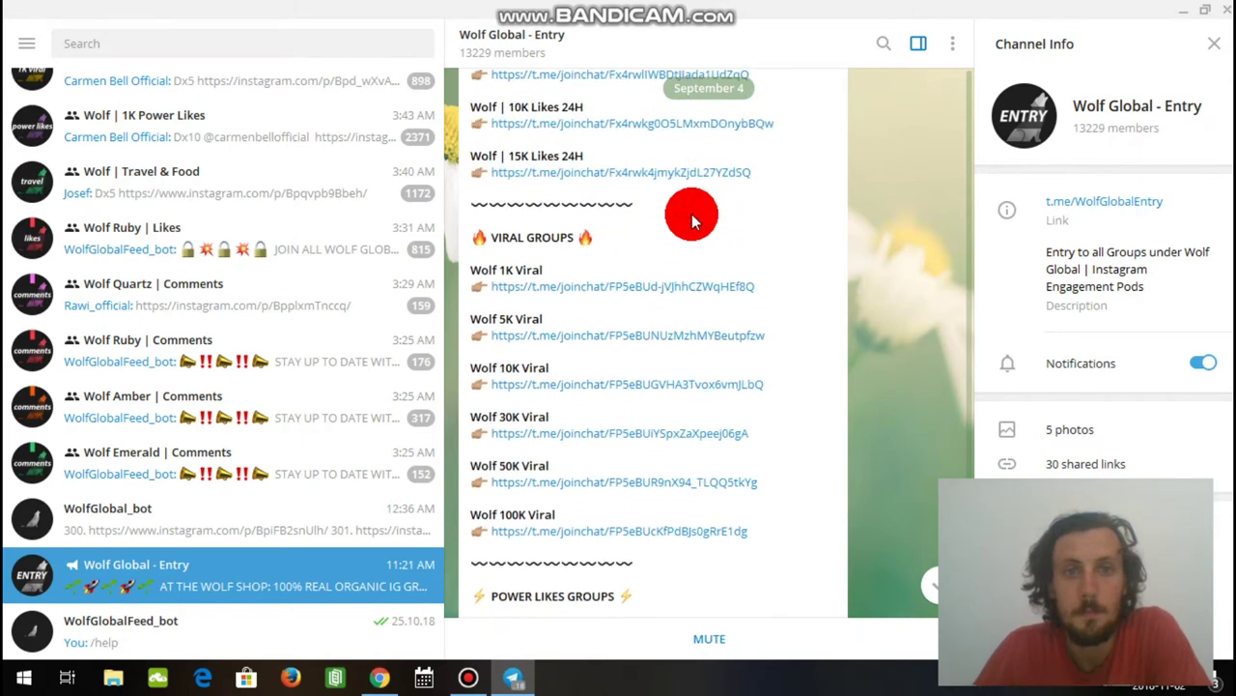
scroll(692, 220, "up", 1)
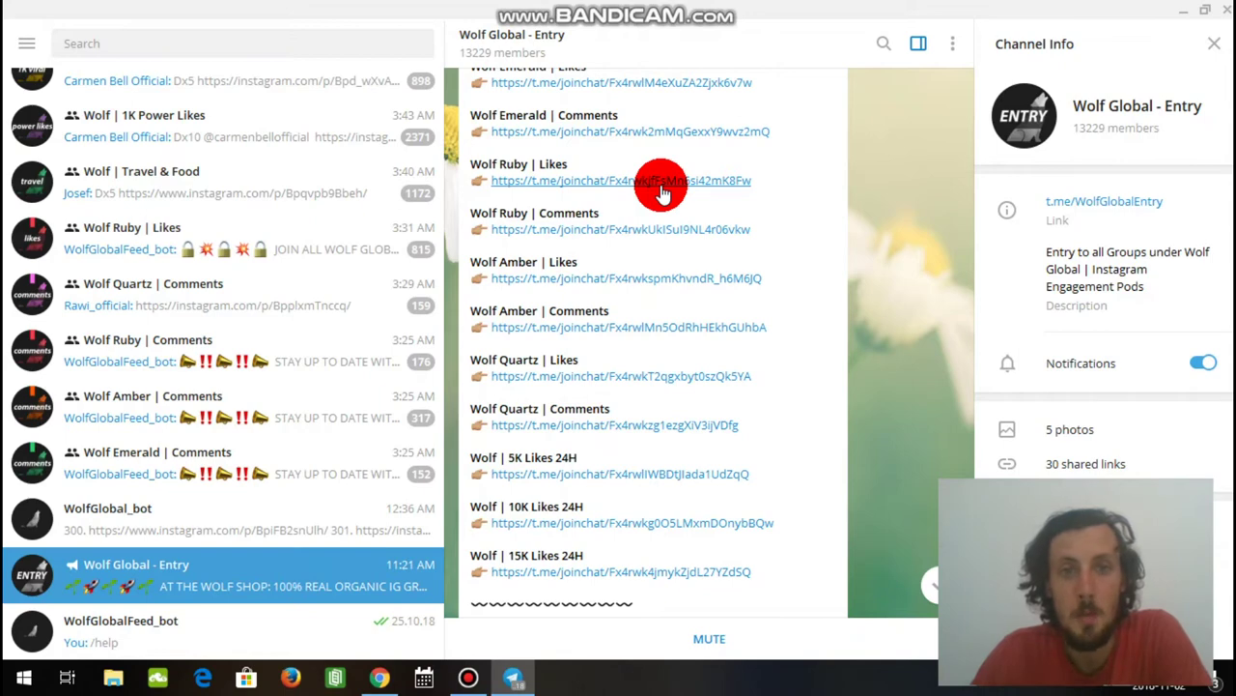
Step: Open Wolf Ruby | Likes, find WolfGlobal_bot among its members and start a private chat
left_click(661, 183)
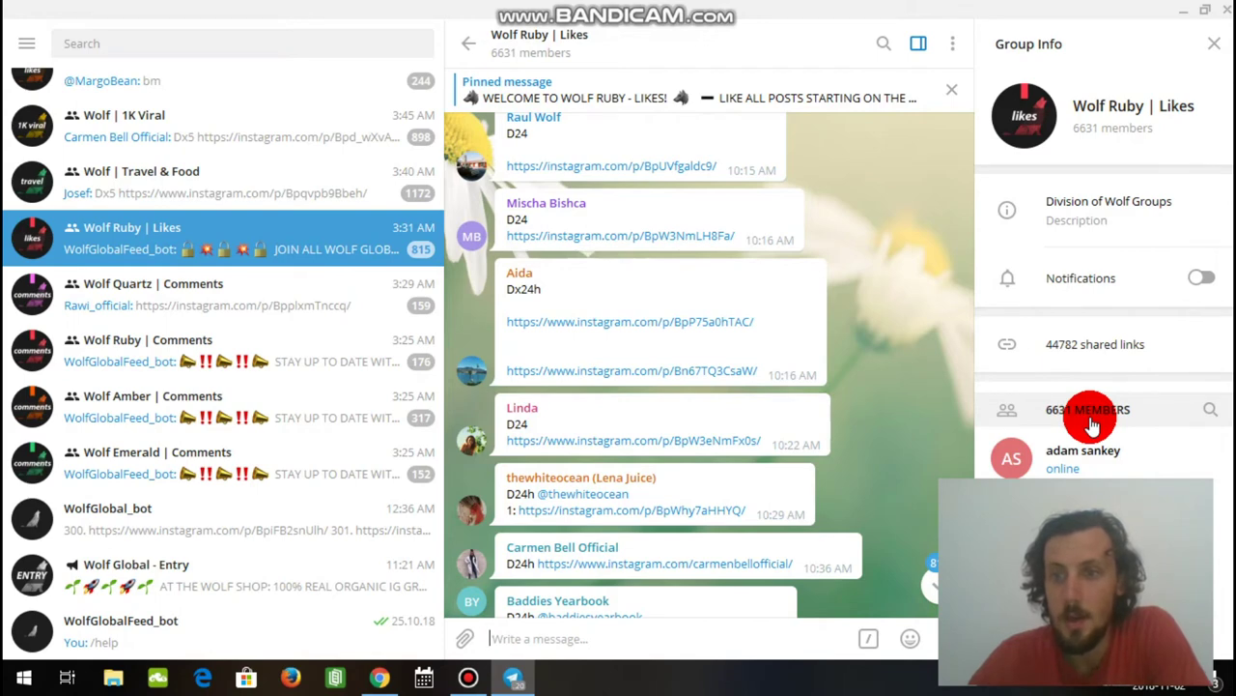
scroll(1092, 425, "down", 3)
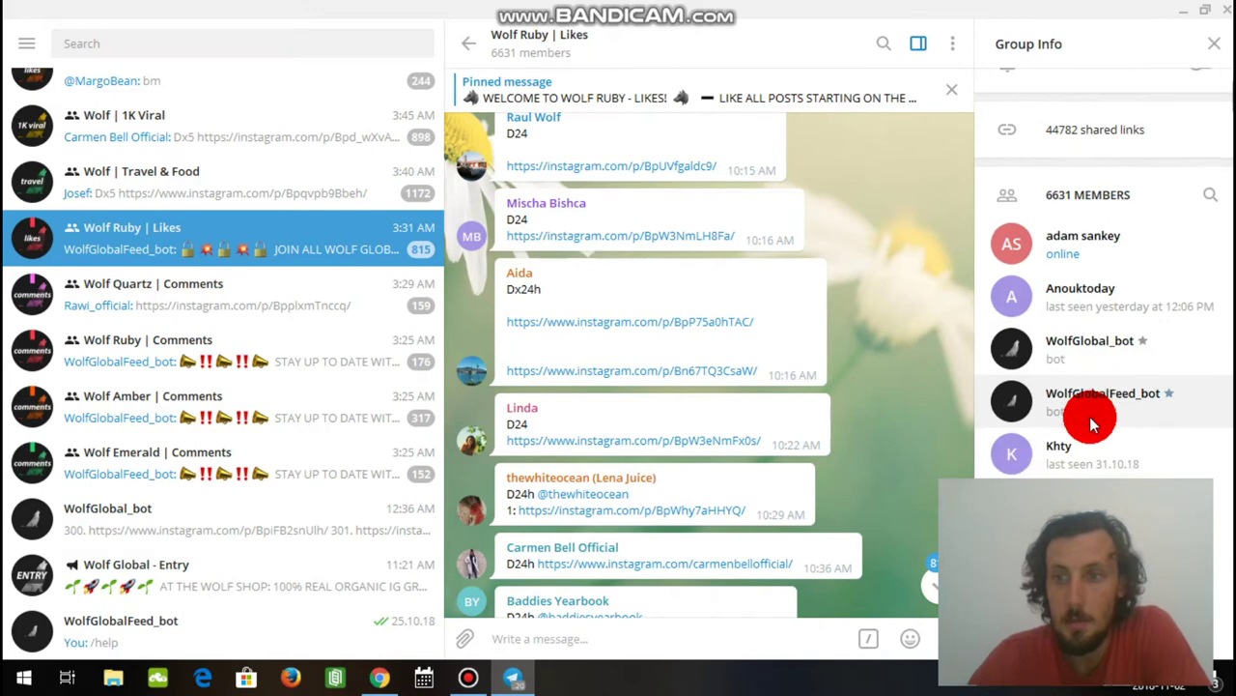
left_click(1071, 352)
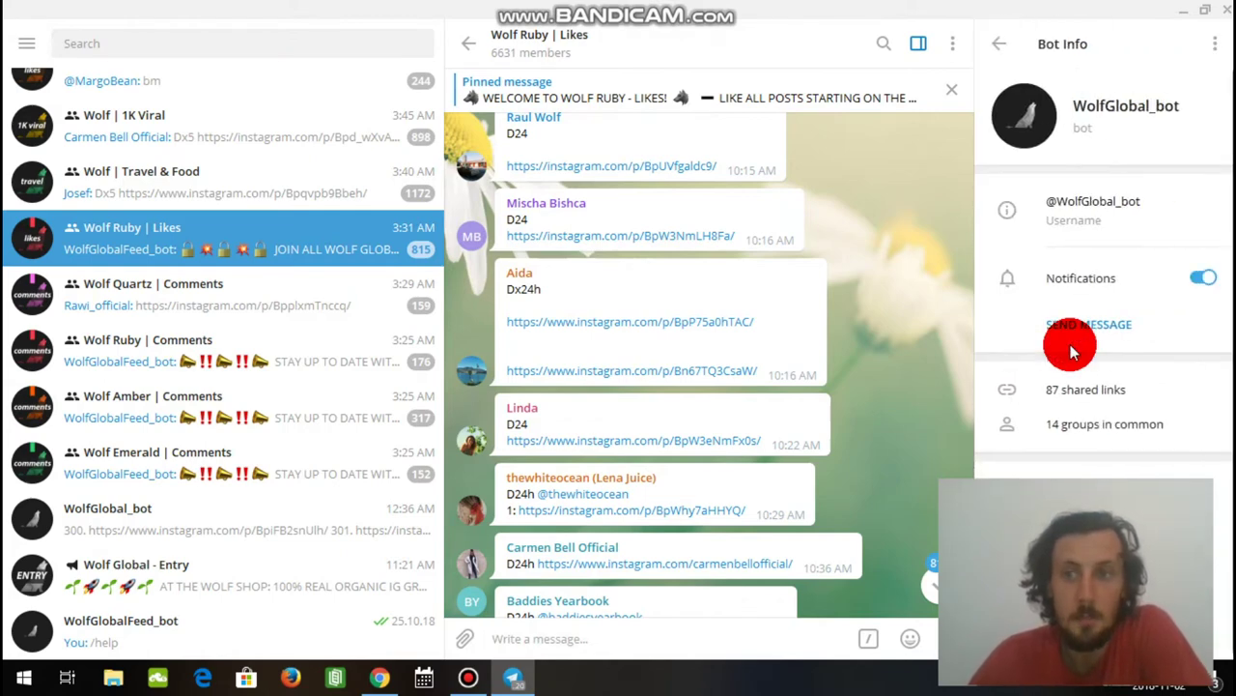
left_click(1072, 329)
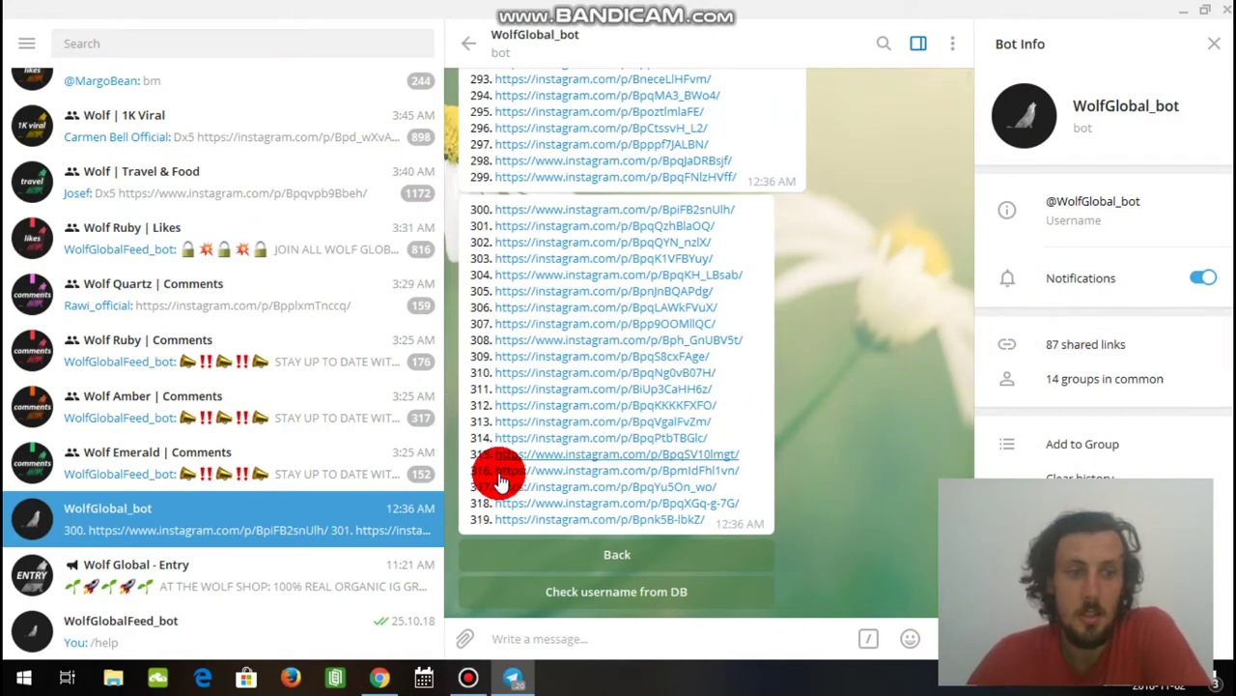
left_click(257, 532)
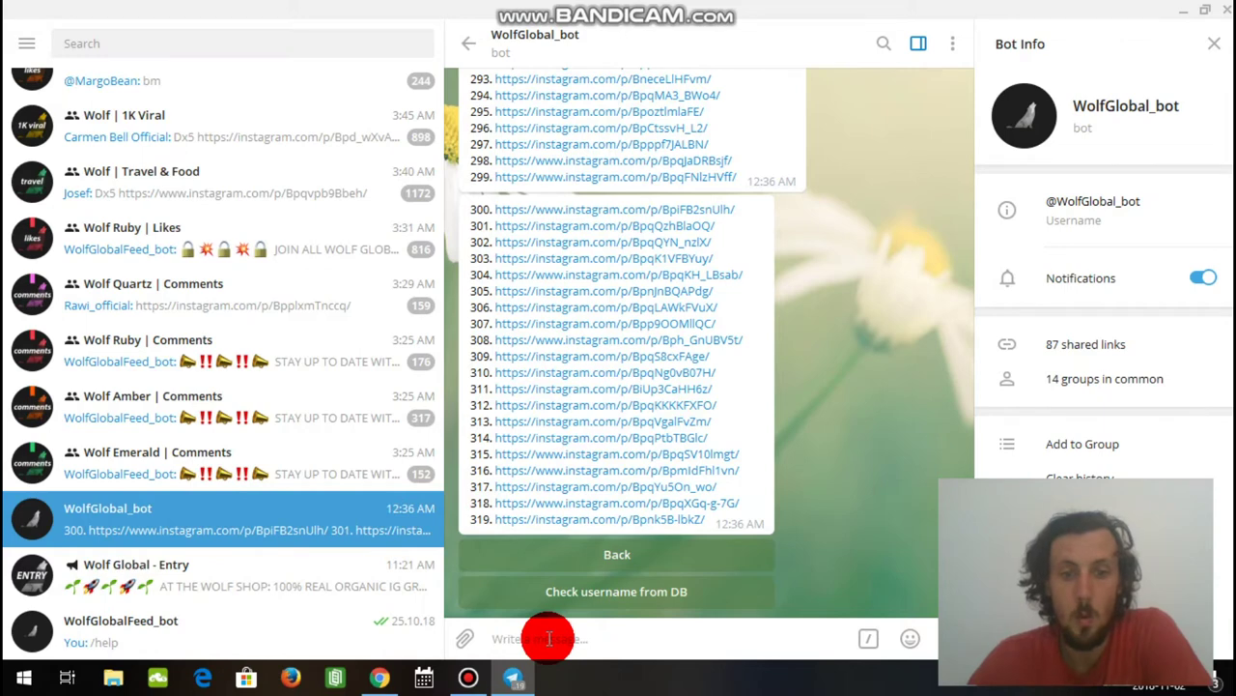
Step: Send /help to WolfGlobal_bot to get its Group Rules, Gaps and Support menu
type("/he")
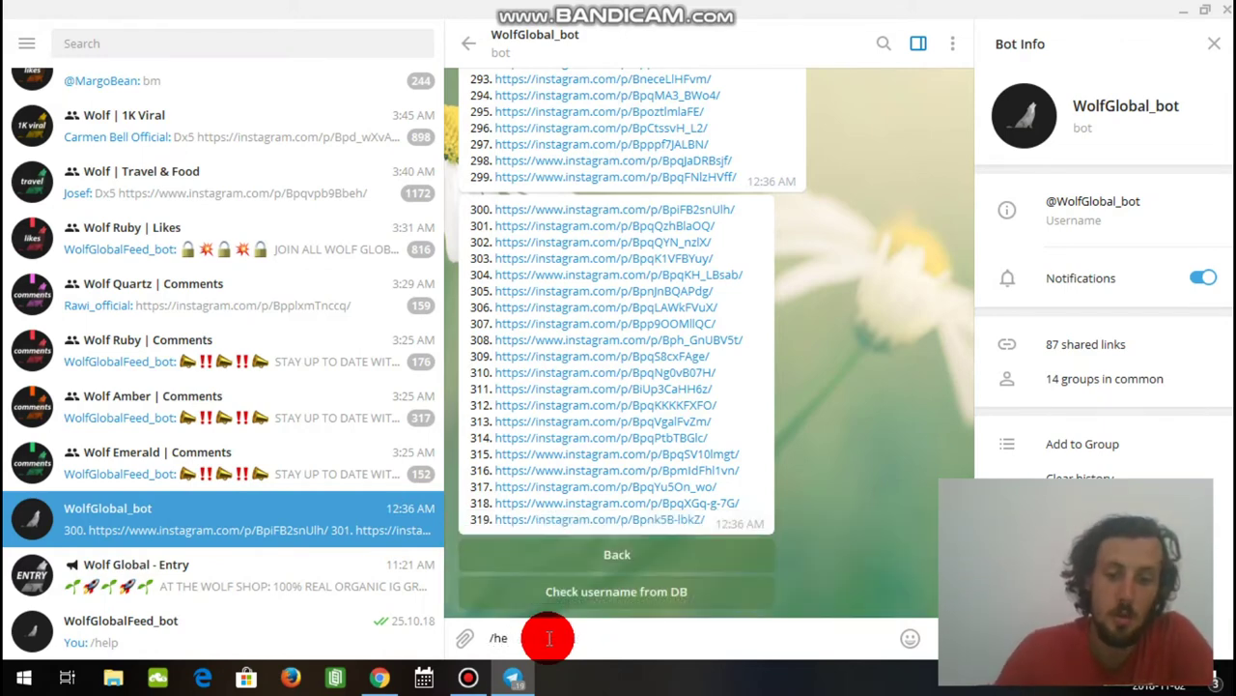
type("lp")
key("Return")
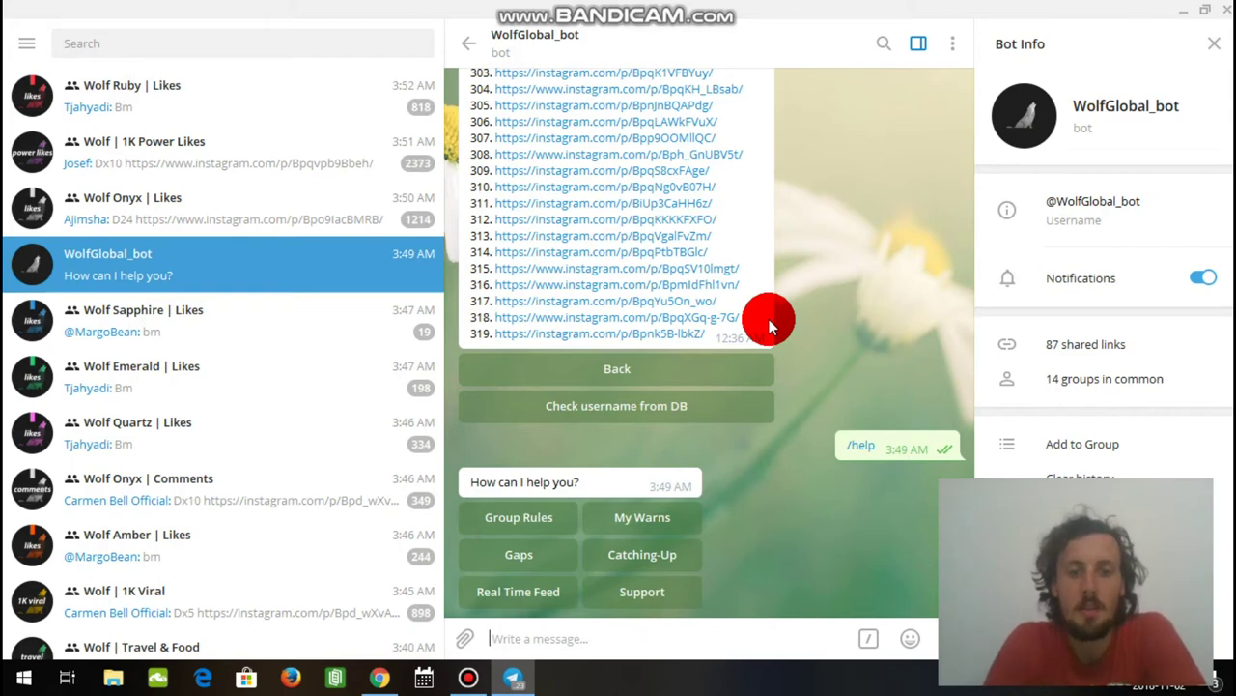
type("/")
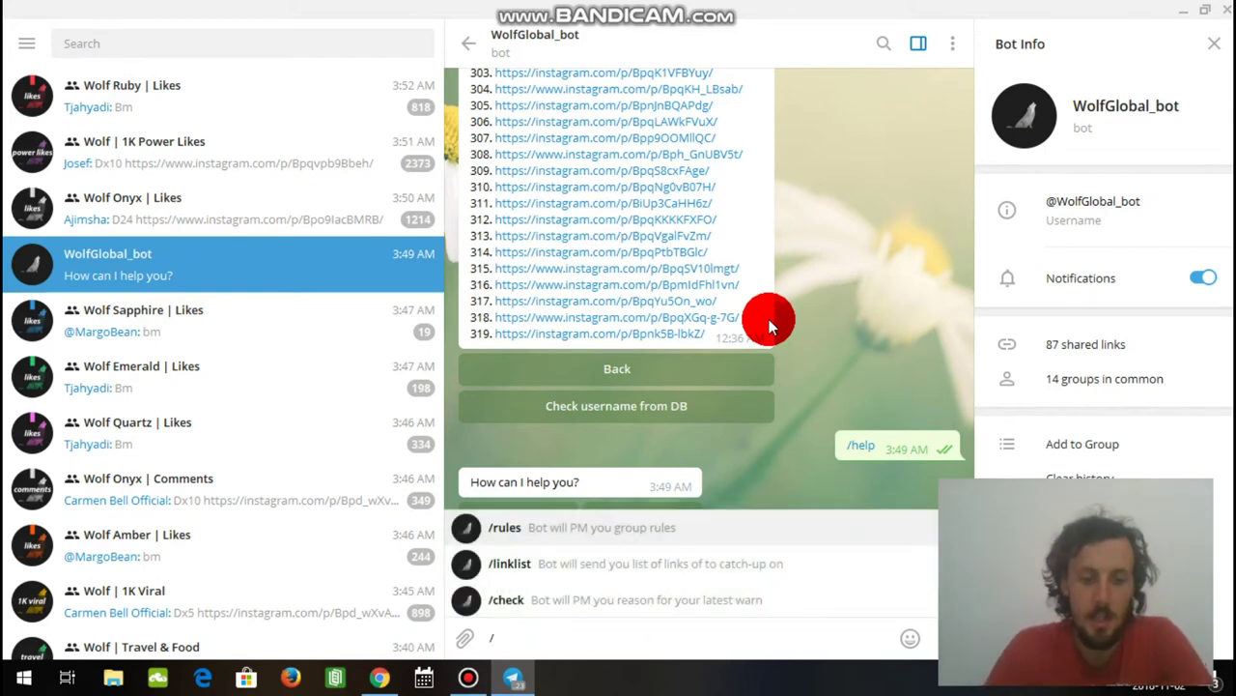
type("help")
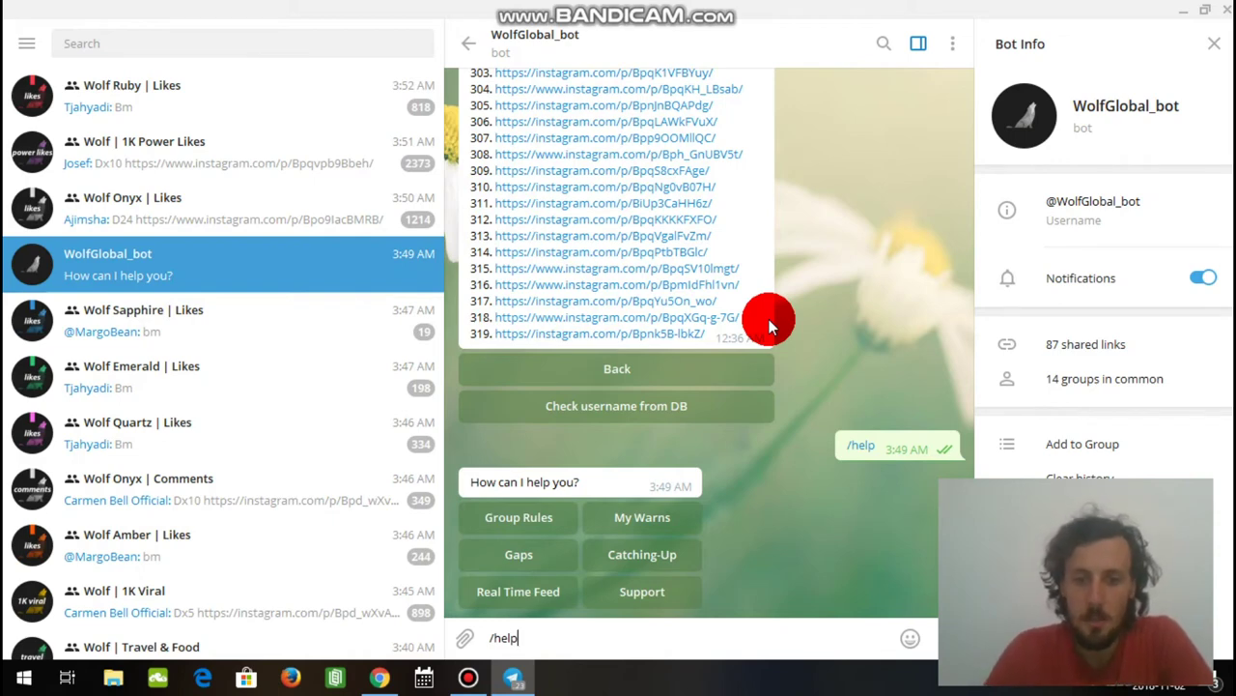
key("BackSpace")
key("BackSpace")
key("BackSpace")
key("BackSpace")
key("BackSpace")
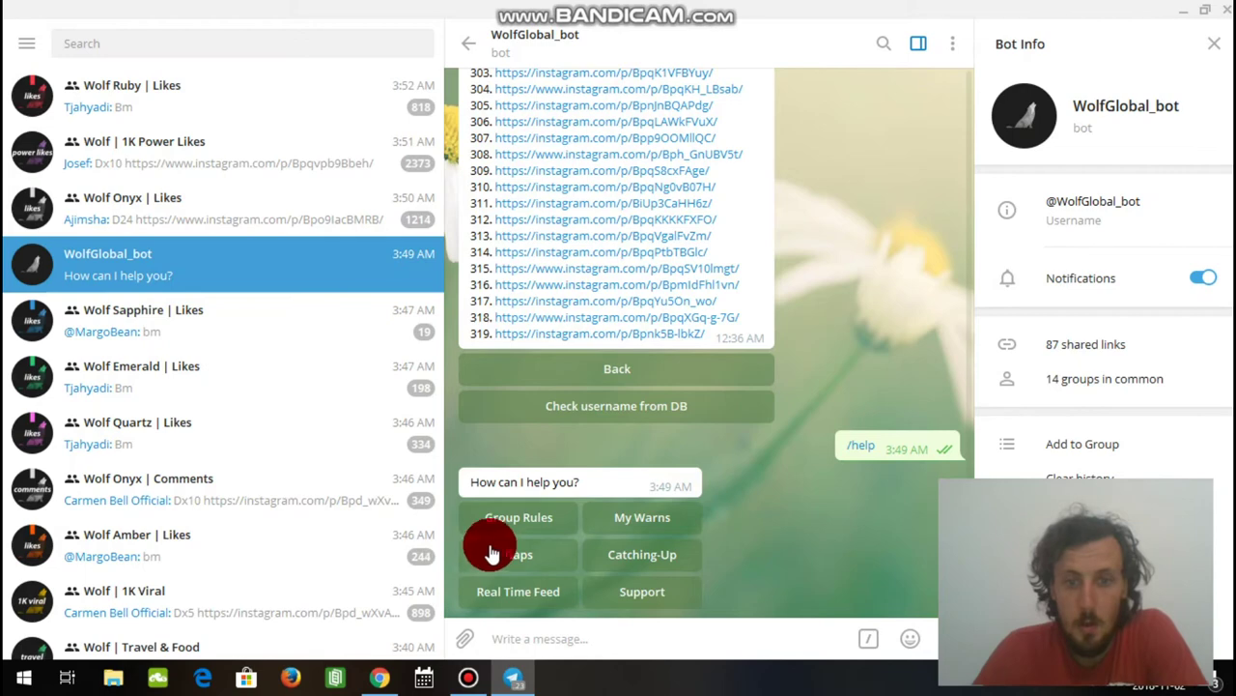
Step: Request the bot's past-24-hour Wolf Amber | Likes link list and scroll up to where it begins
left_click(628, 555)
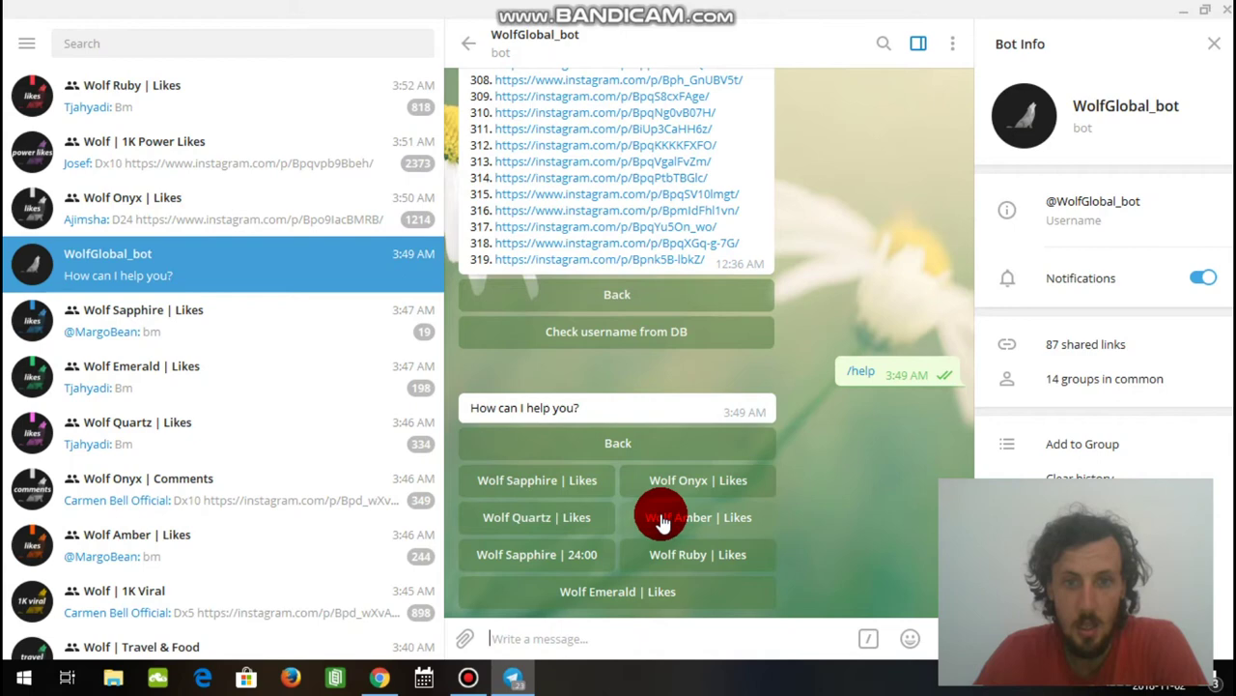
left_click(662, 521)
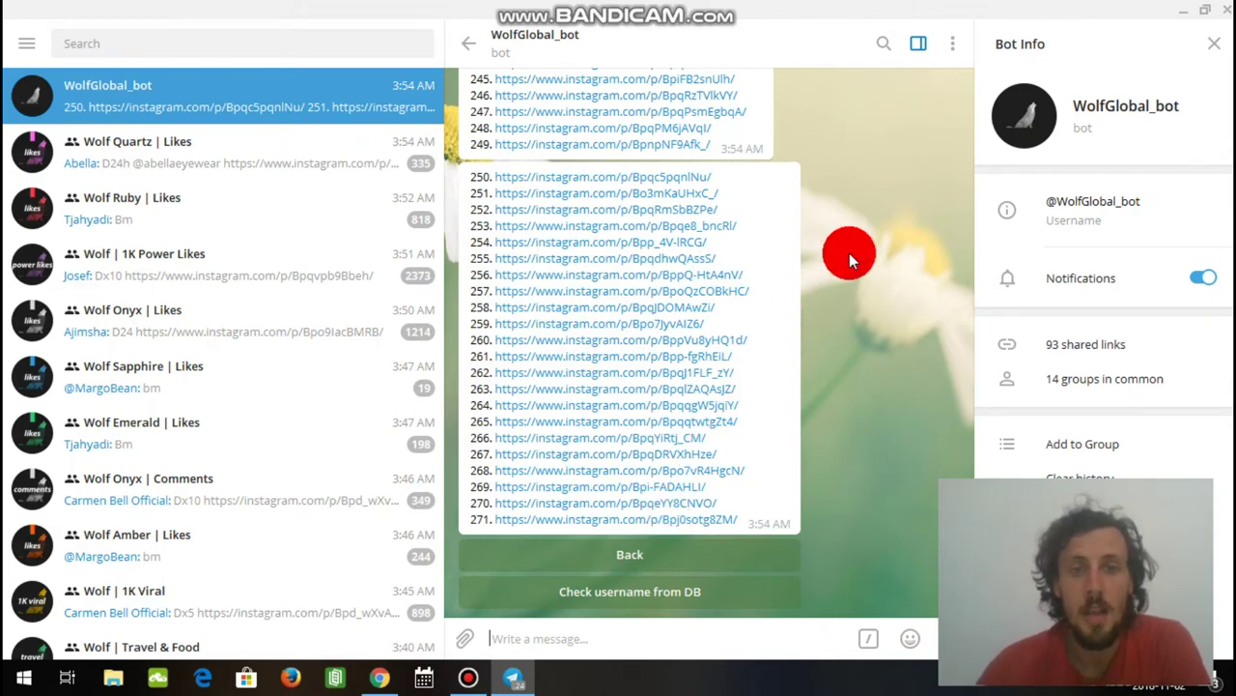
scroll(849, 252, "up", 10)
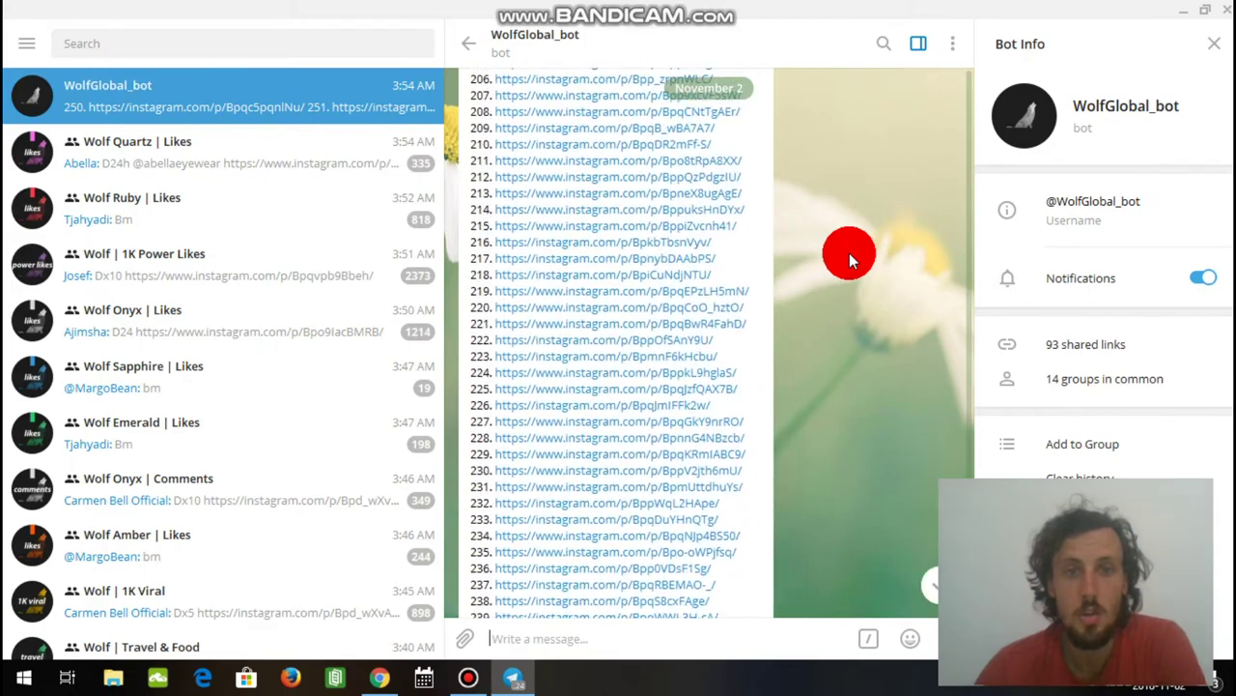
scroll(849, 252, "up", 15)
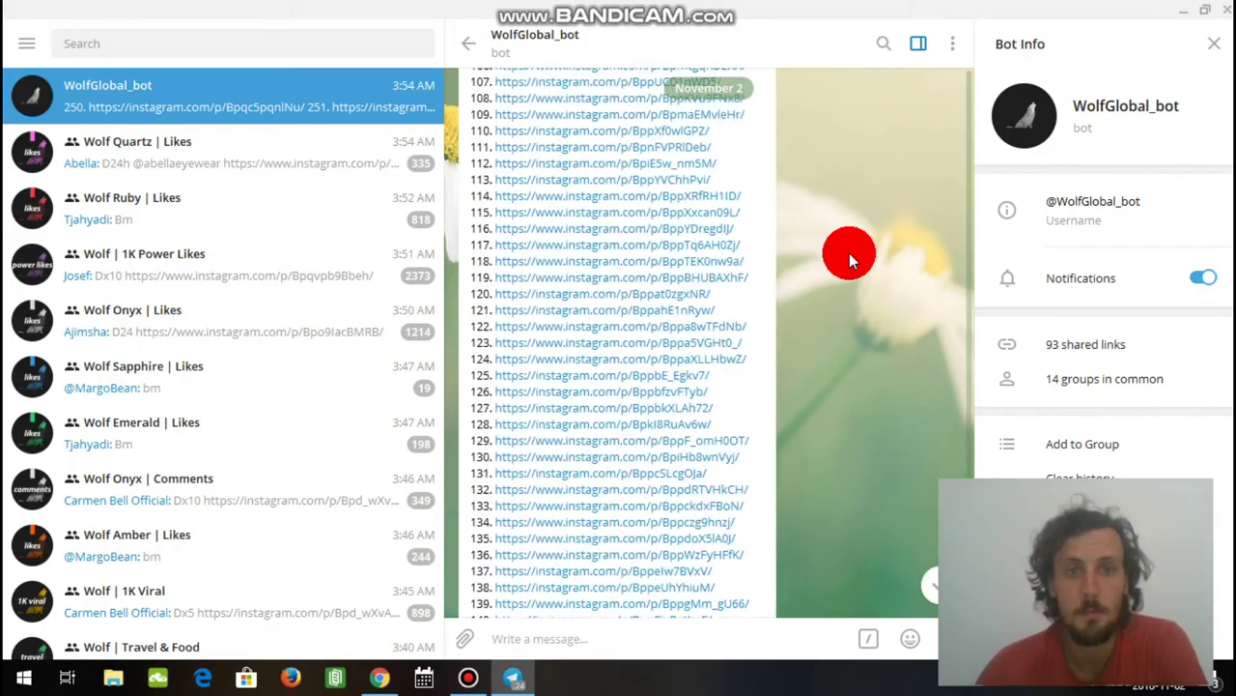
scroll(849, 252, "up", 15)
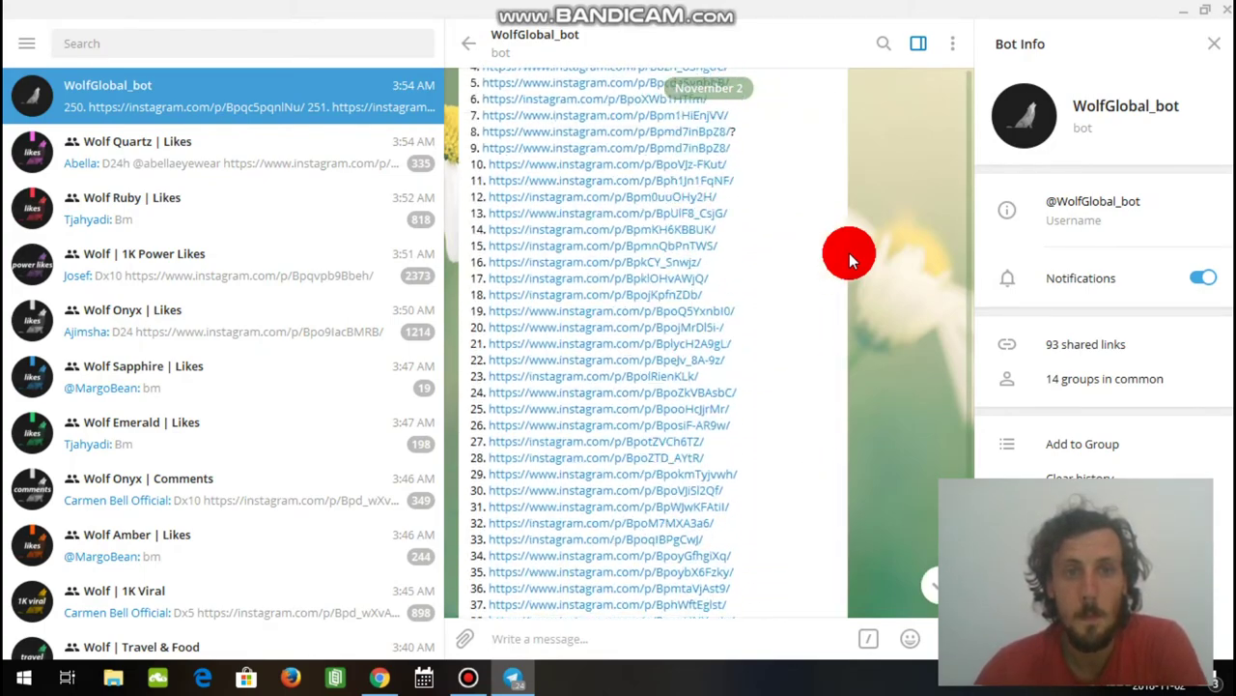
scroll(849, 253, "up", 1)
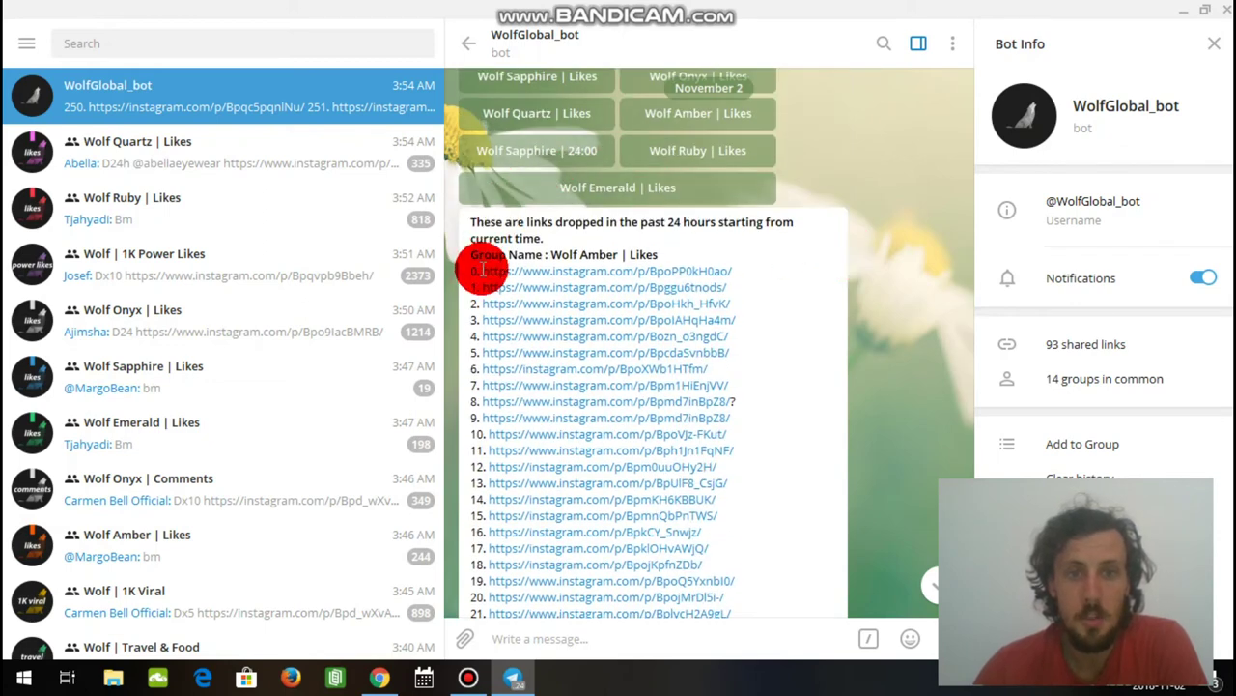
Step: Copy all six bot link messages with Copy Selected as Text, then return to the browser
left_click_drag(480, 270, 784, 521)
right_click(784, 526)
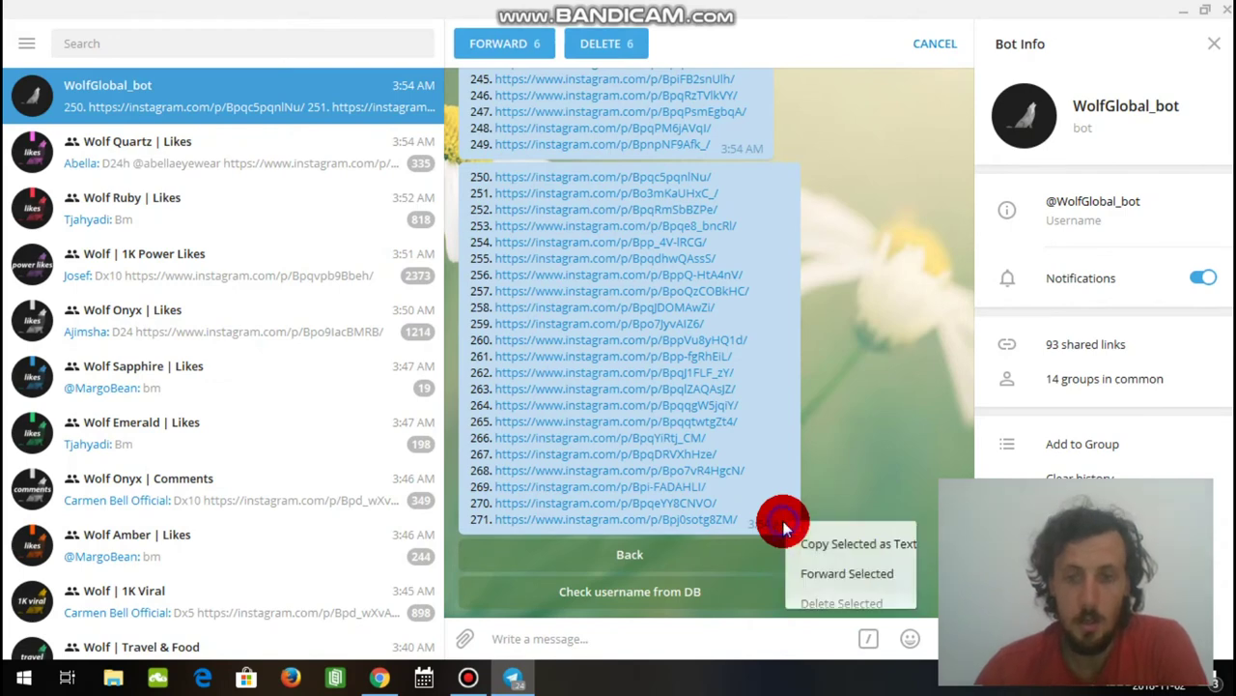
left_click(834, 543)
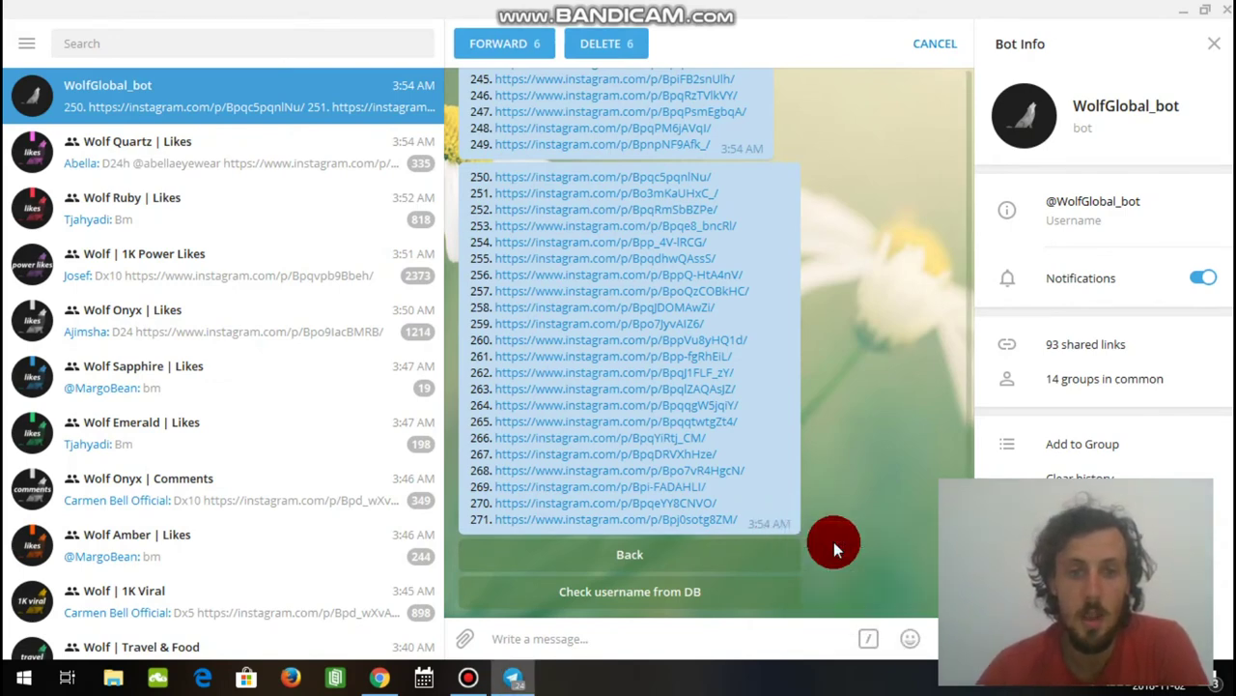
mouse_move(391, 677)
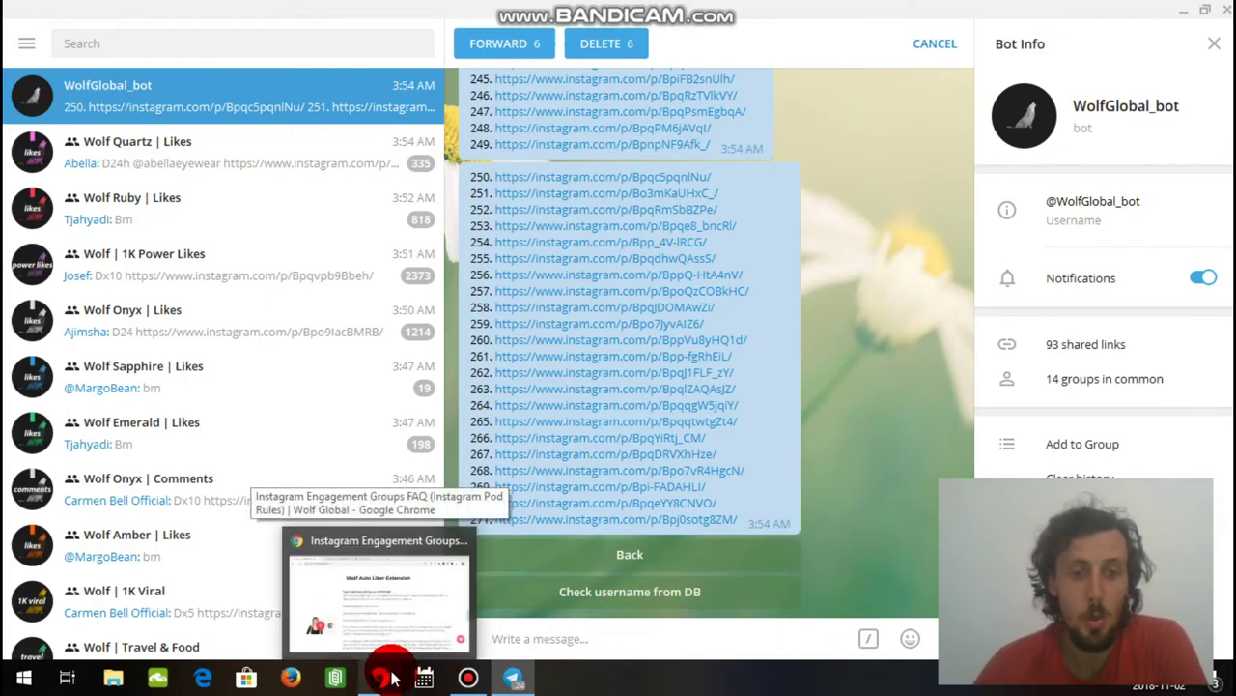
left_click(391, 678)
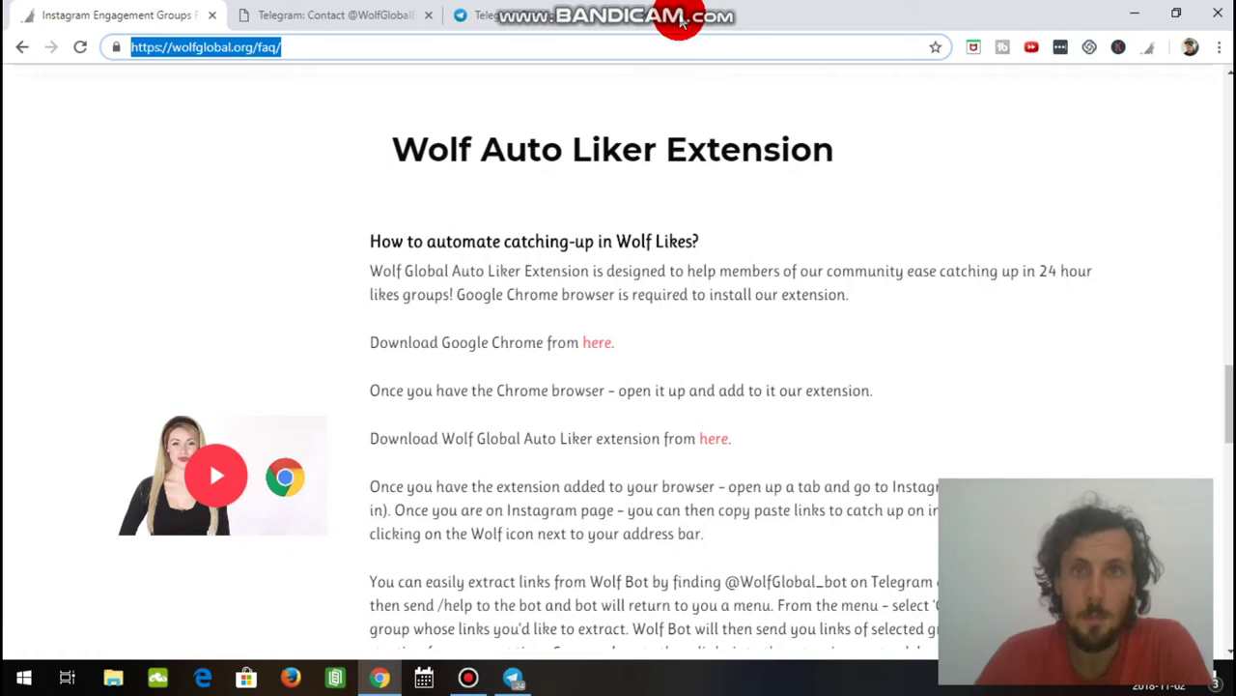
Step: Open Instagram from a new Chrome tab and bring up the Wolf Global auto-liker popup
left_click(682, 23)
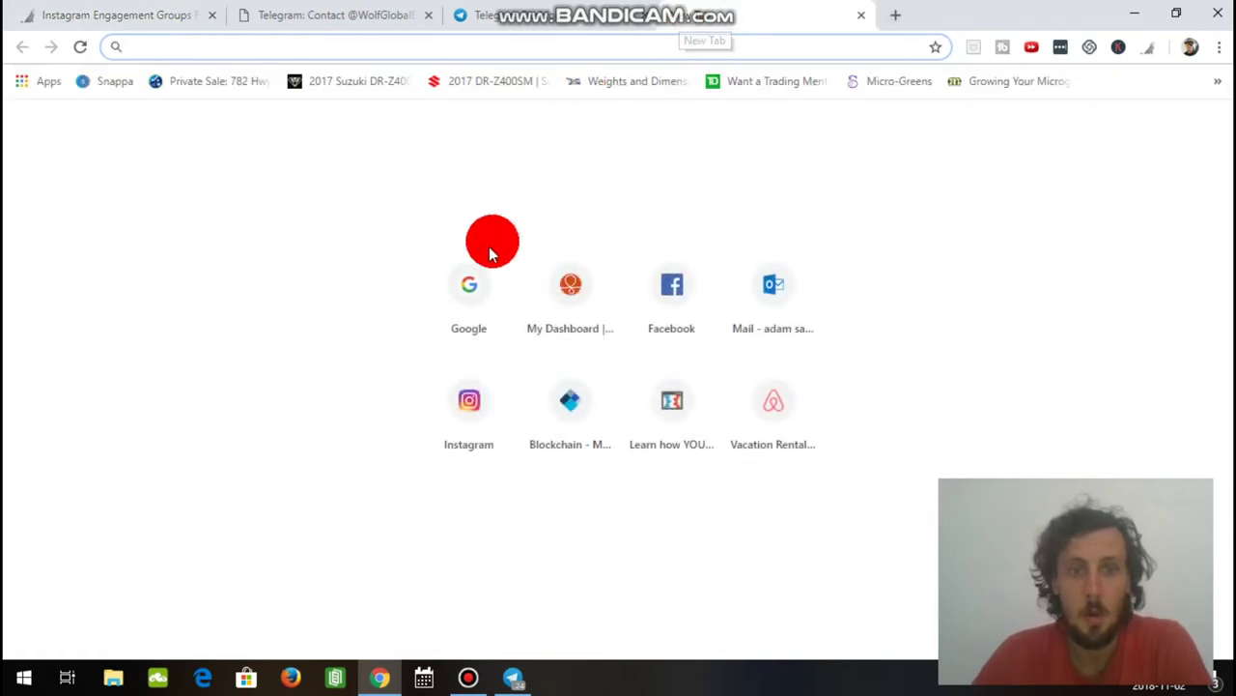
left_click(480, 404)
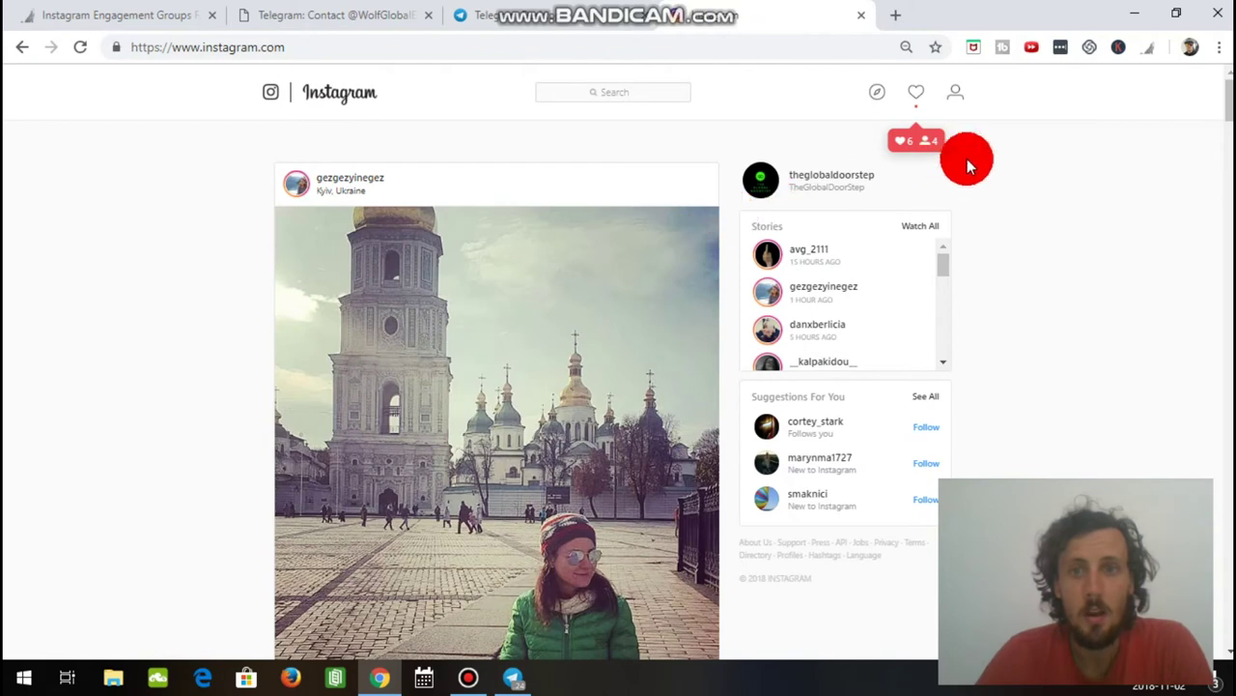
left_click(1149, 55)
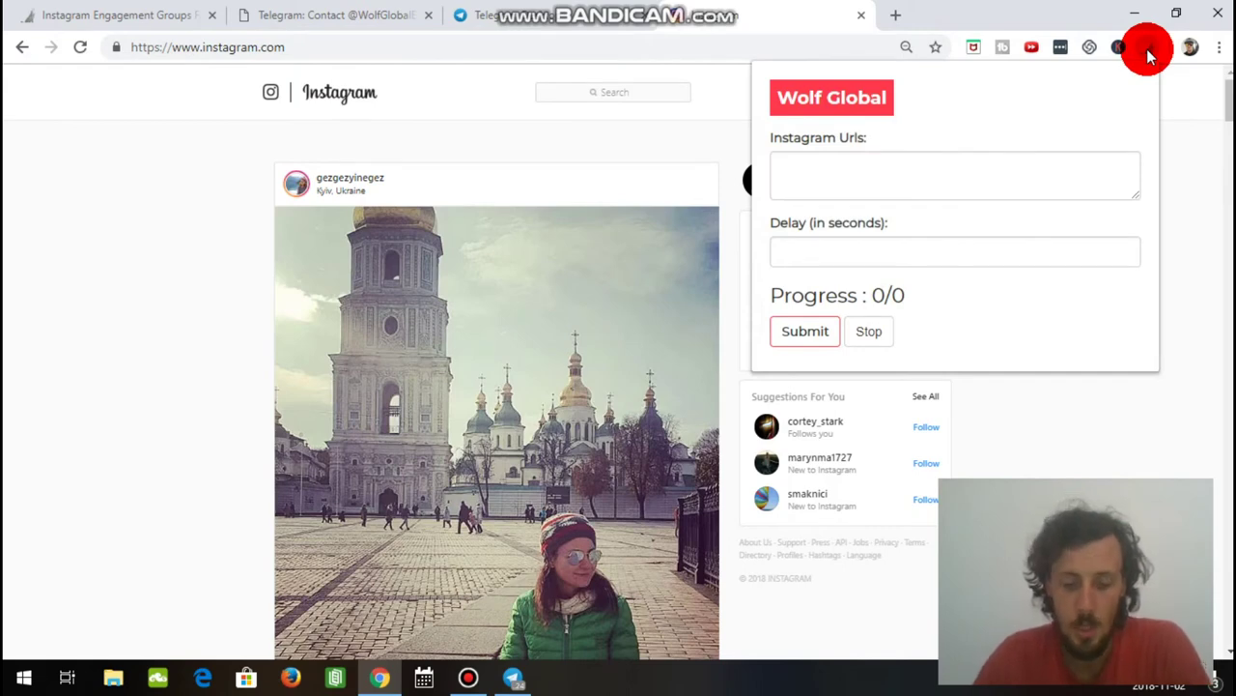
Step: Paste the copied post links into Instagram Urls and enter a delay of 3 seconds
right_click(842, 182)
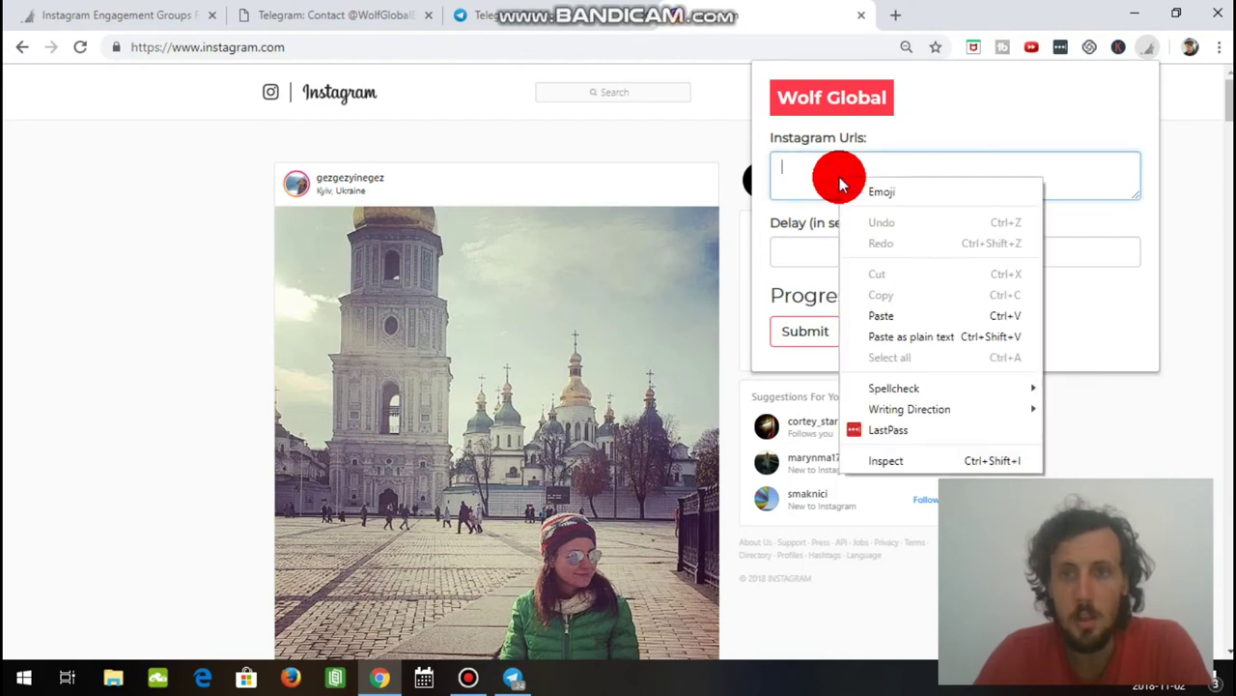
left_click(881, 315)
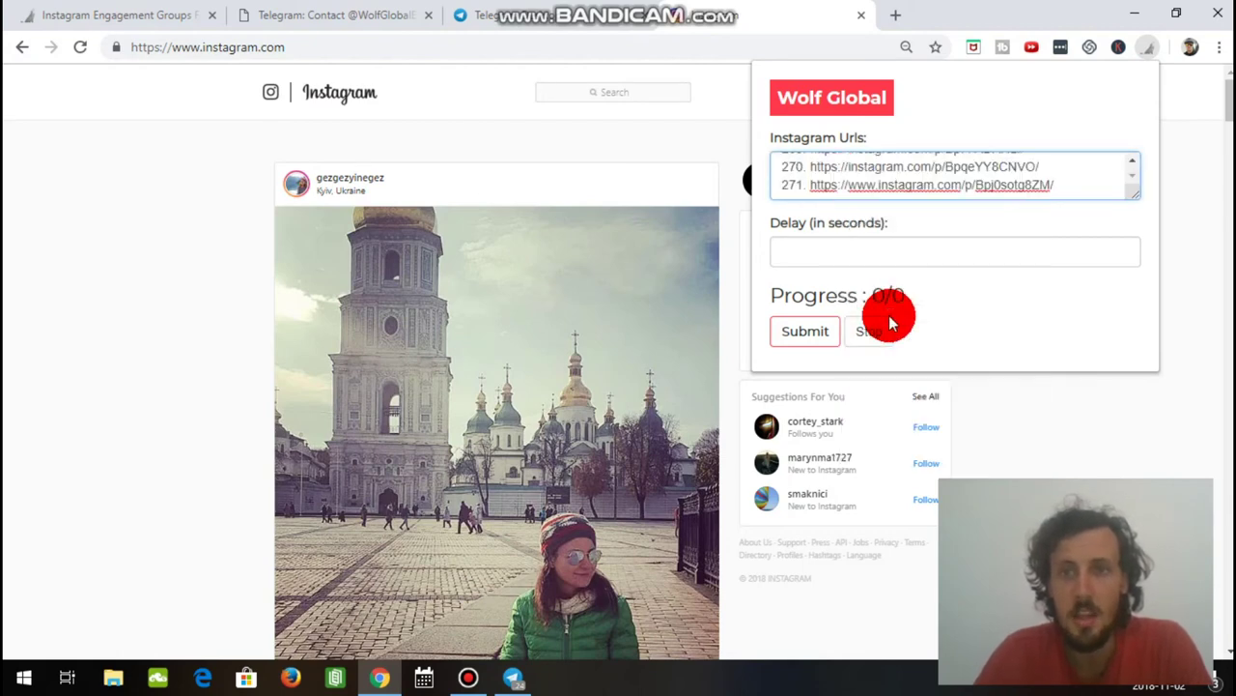
left_click(873, 249)
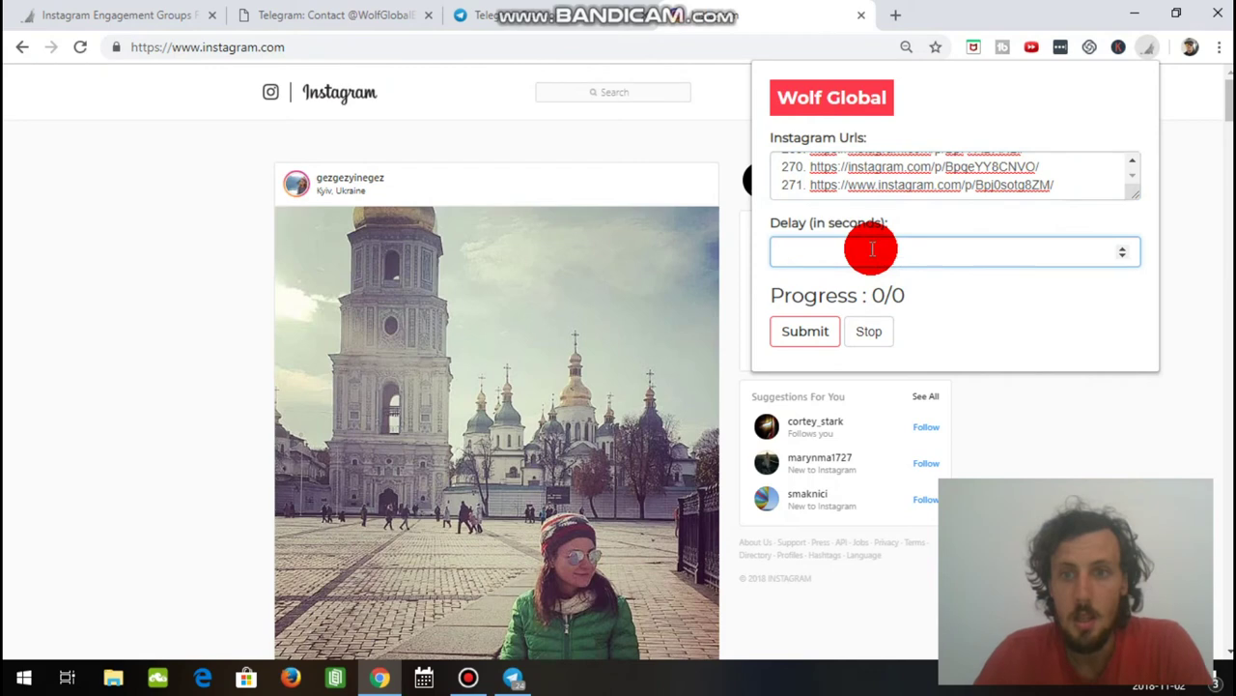
type("3")
Step: Adjust the delay, settling on 3 seconds, and start the auto-liker on the 272 links
left_click(1122, 247)
left_click(1123, 248)
left_click(1122, 247)
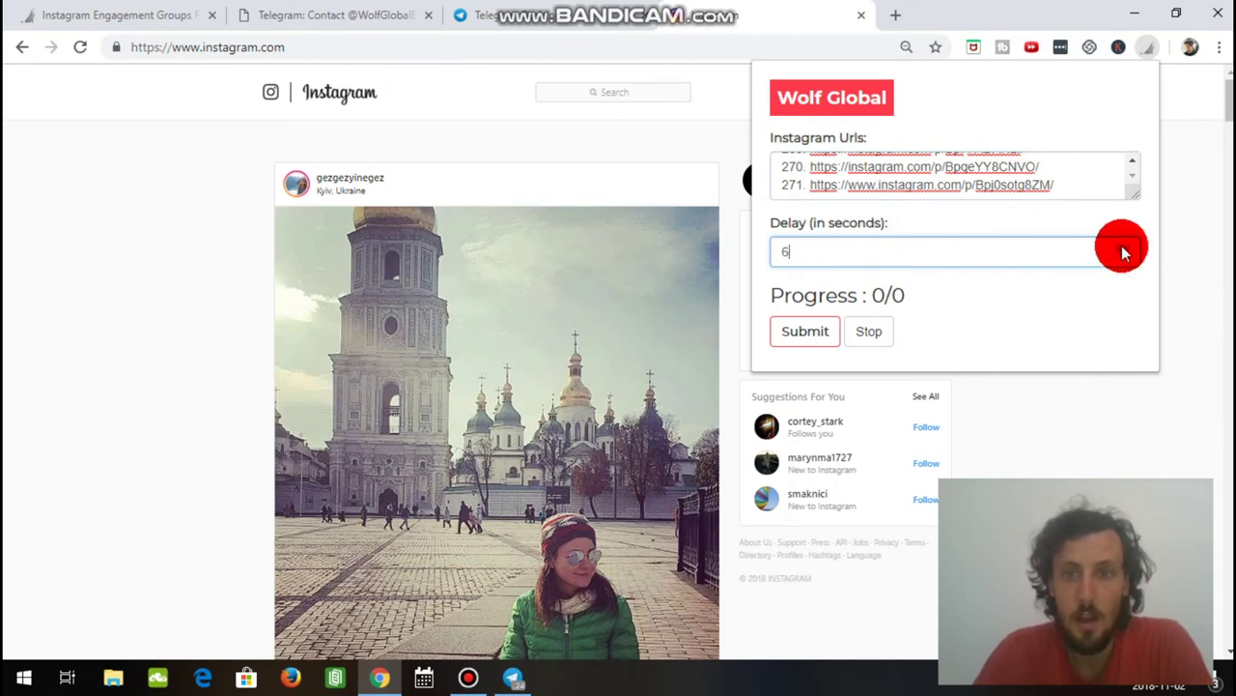
left_click(1122, 247)
left_click(1122, 248)
left_click(1122, 247)
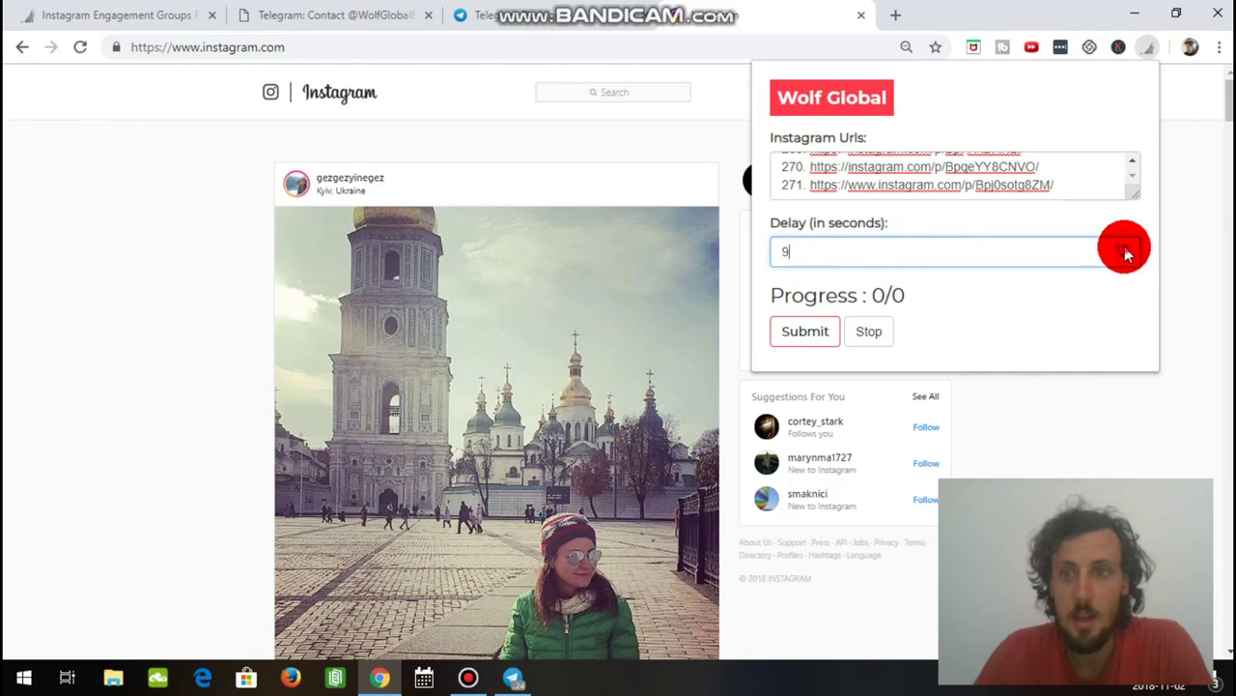
left_click(1123, 247)
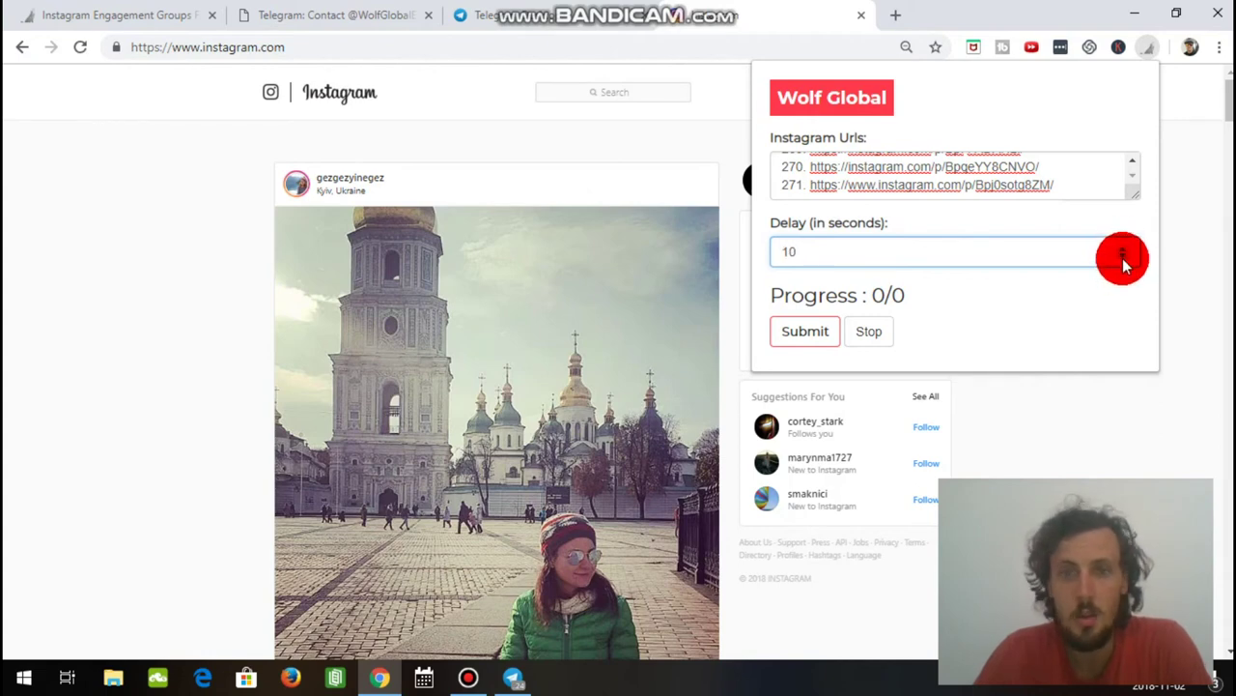
left_click(1123, 258)
left_click(1122, 258)
left_click(1122, 258)
left_click(1123, 258)
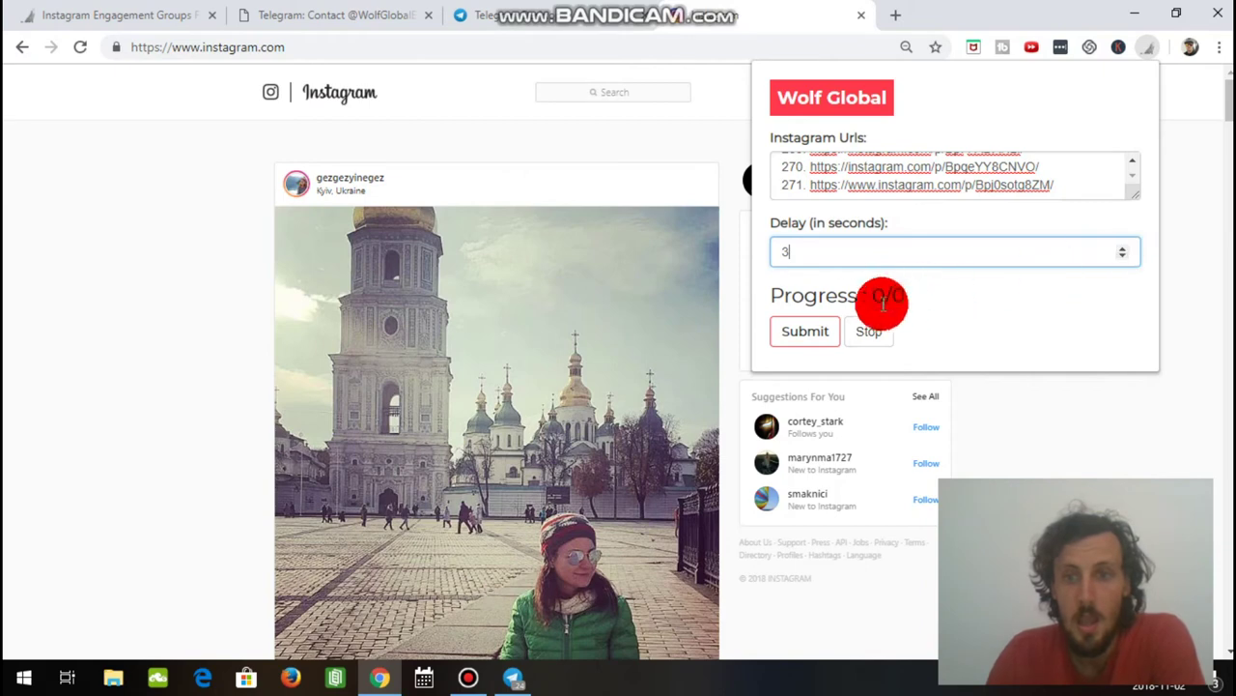
left_click(815, 338)
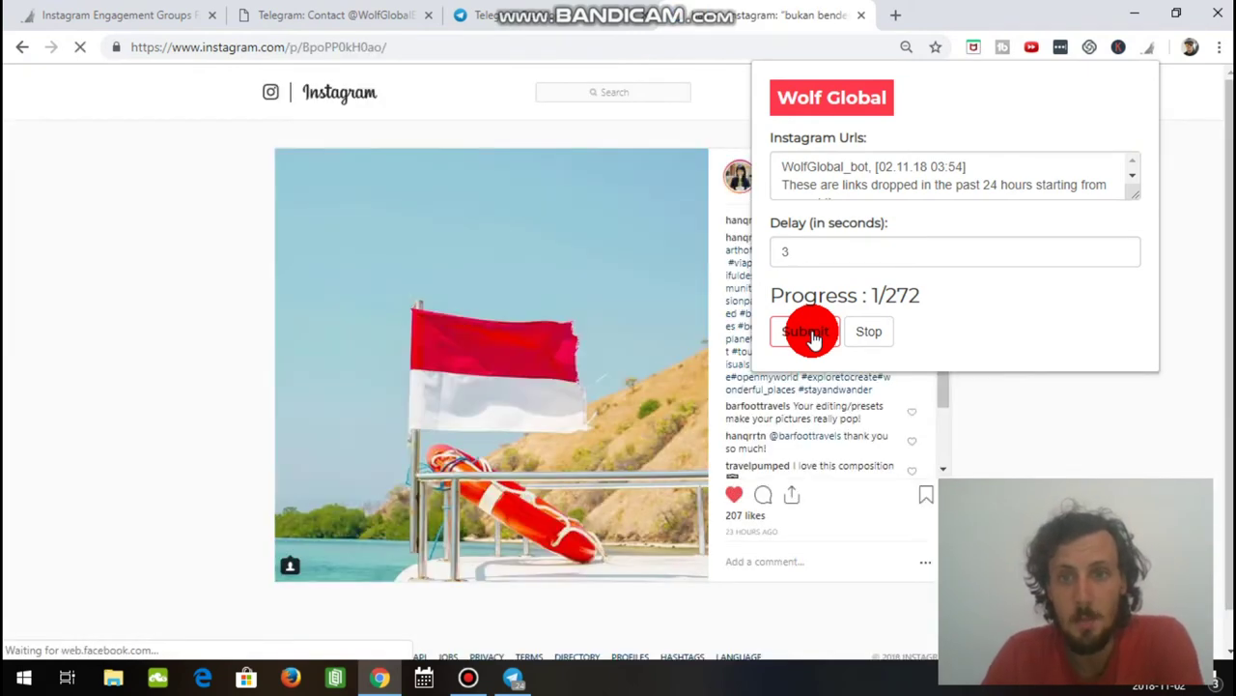
Step: Submit the auto-liker run through the 272 pasted post links
left_click(811, 335)
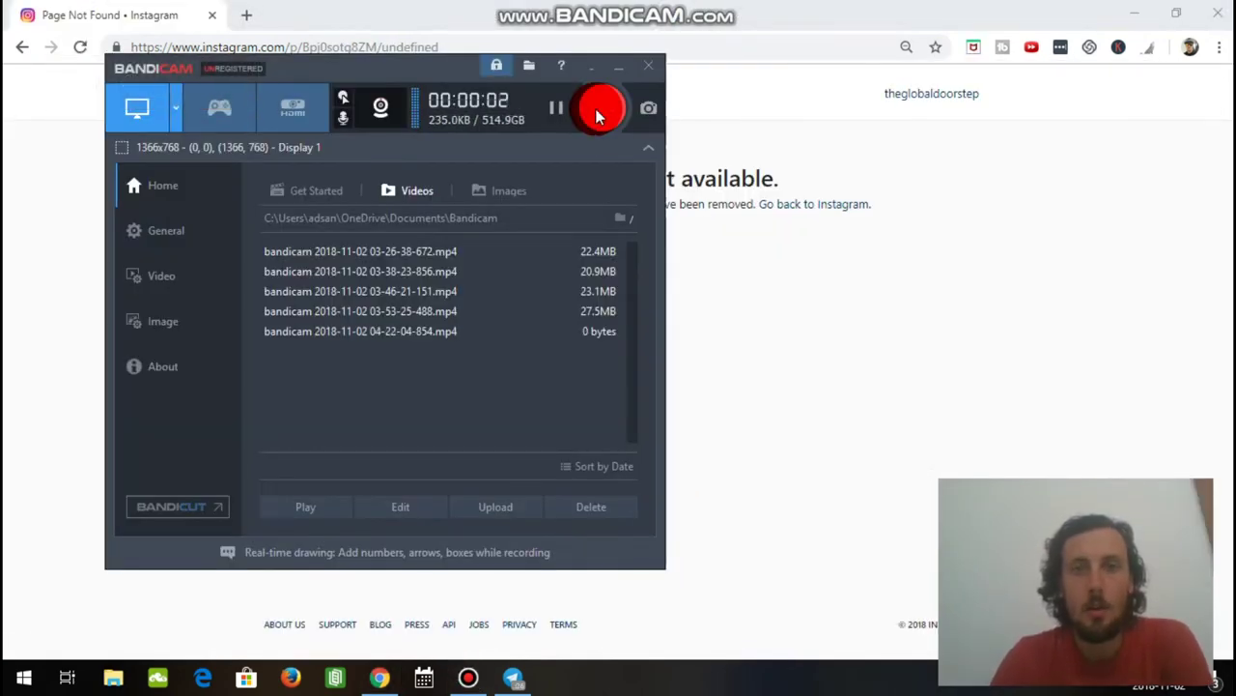
Step: Hide the recorder and reload the last post after removing the trailing 'undefined' from its address
left_click(620, 66)
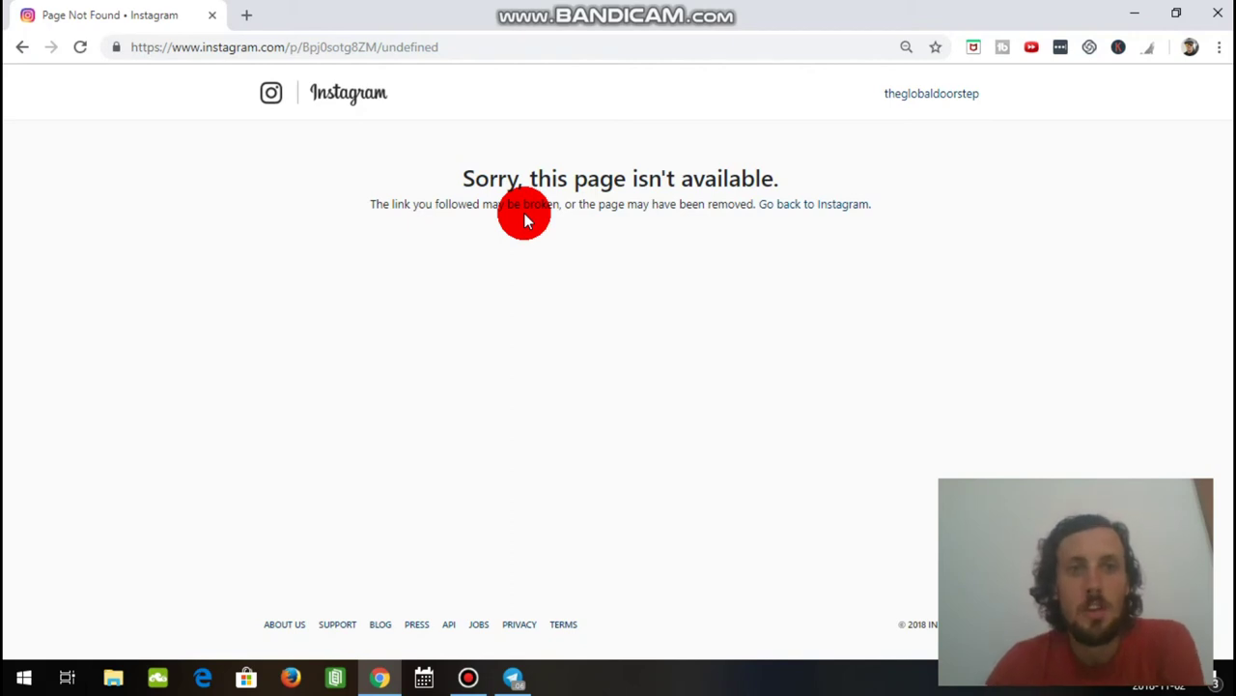
left_click(480, 41)
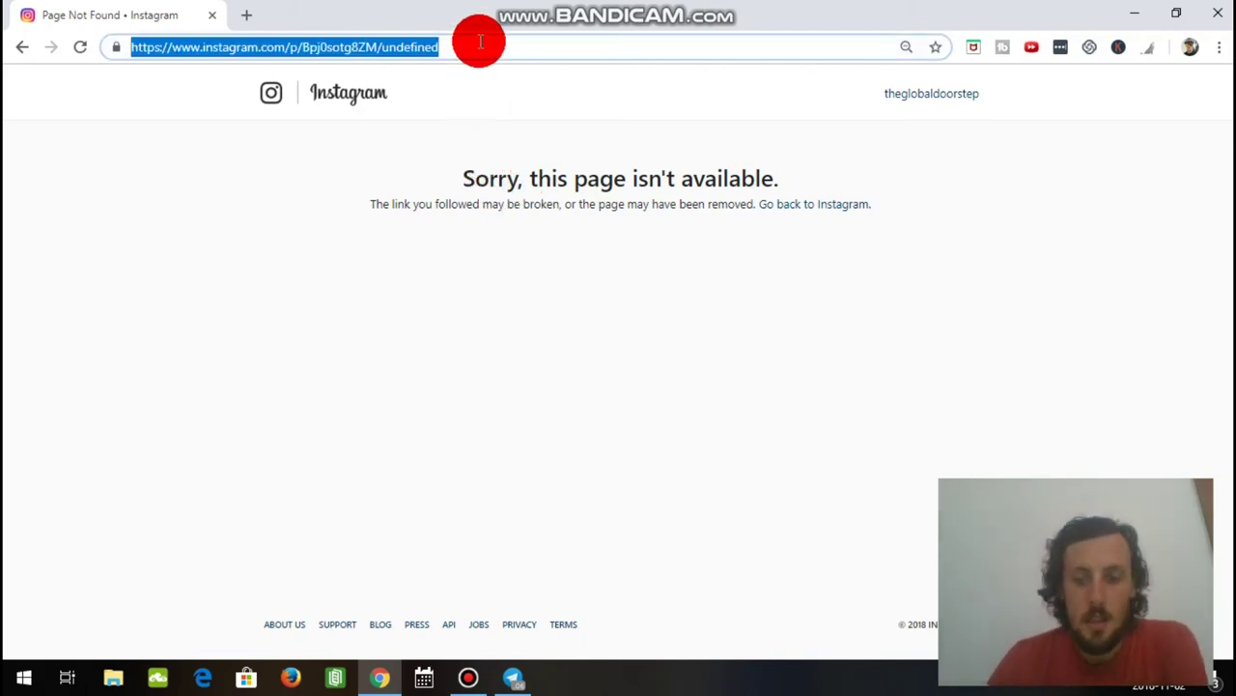
left_click(480, 42)
key("BackSpace")
key("BackSpace")
key("BackSpace")
key("BackSpace")
key("BackSpace")
key("BackSpace")
key("BackSpace")
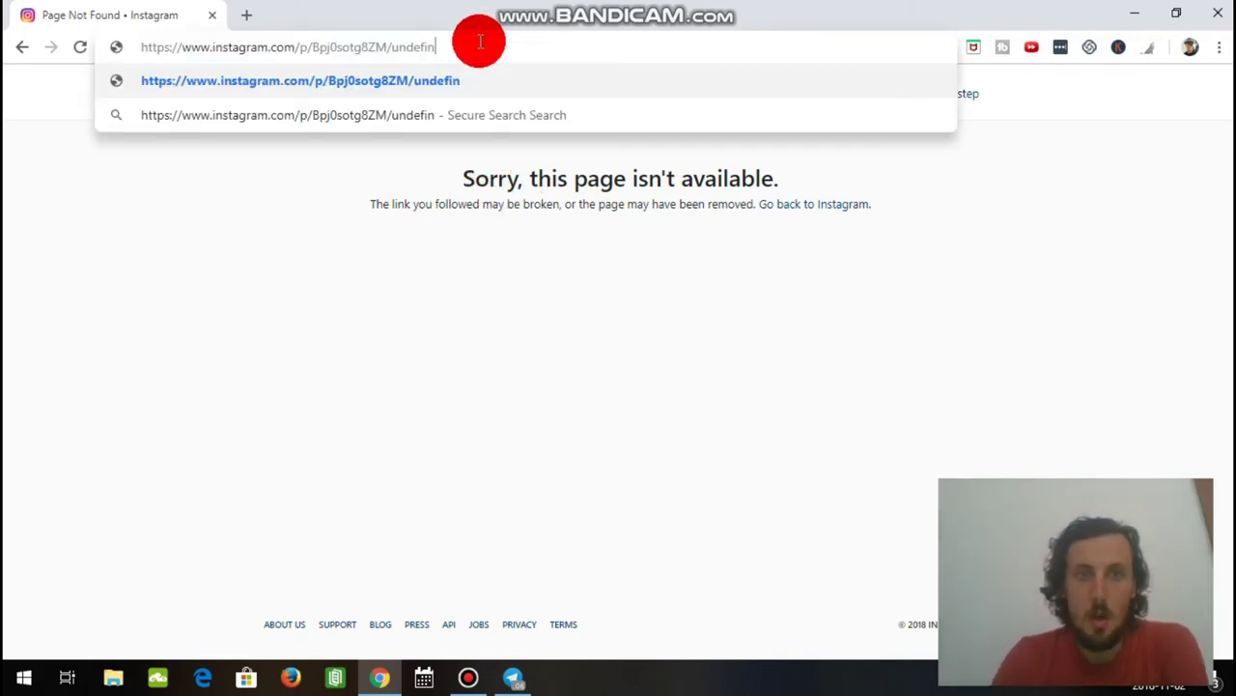
key("BackSpace")
key("BackSpace")
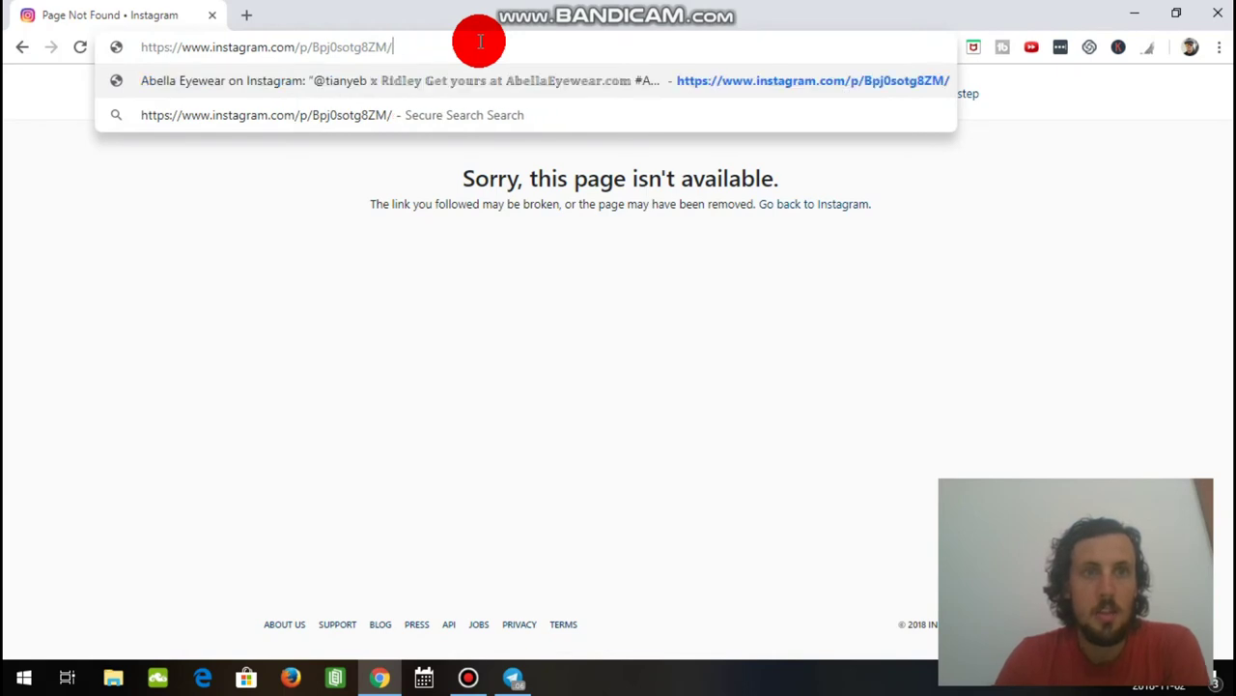
key("Return")
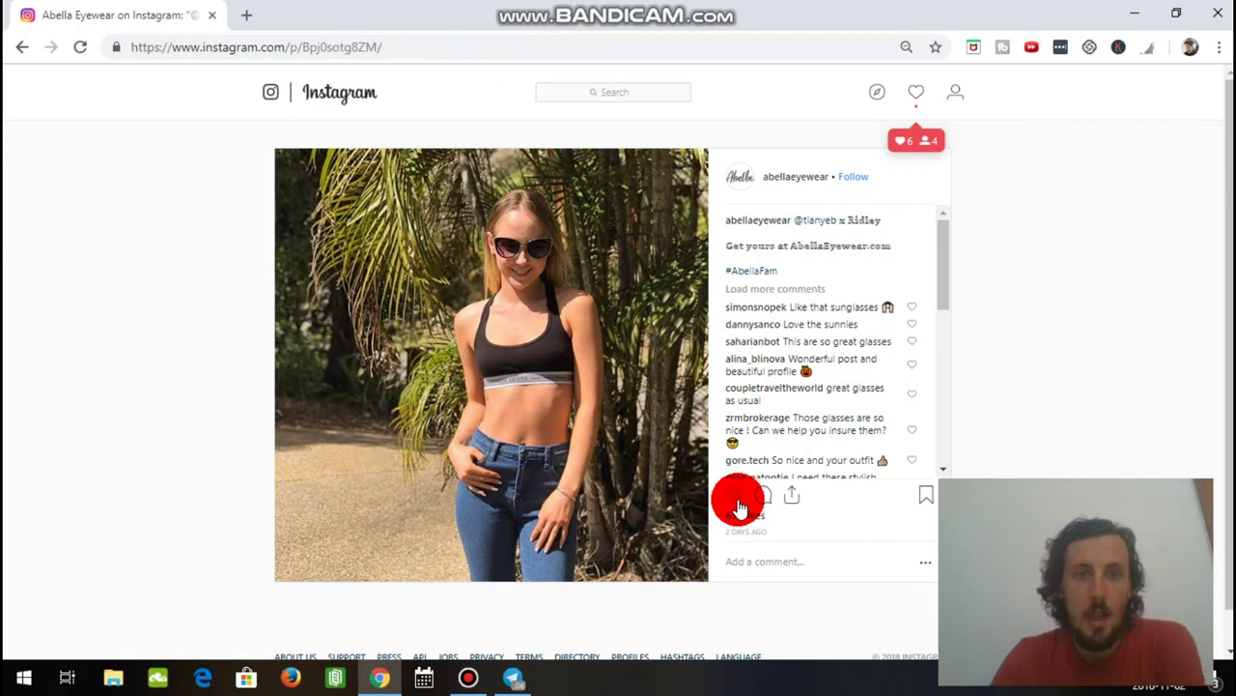
Step: Like the corrected post, bringing it to 677 likes, and return to Wolf Amber | Likes
left_click(737, 498)
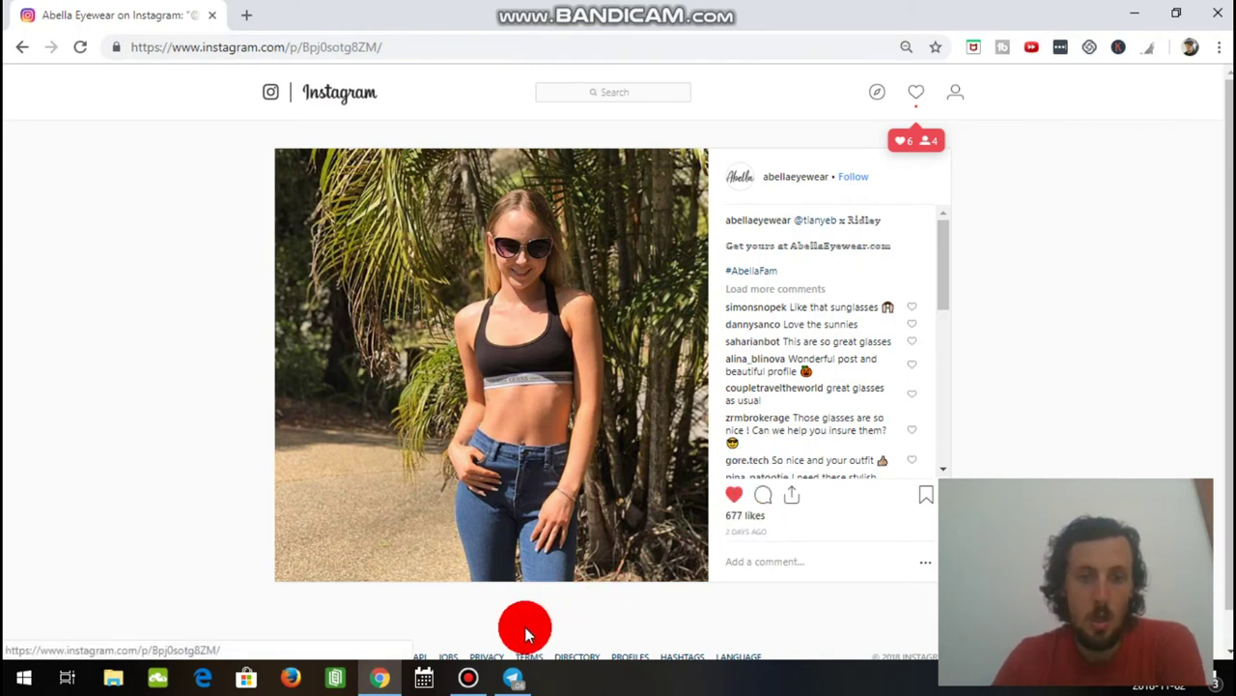
mouse_move(513, 682)
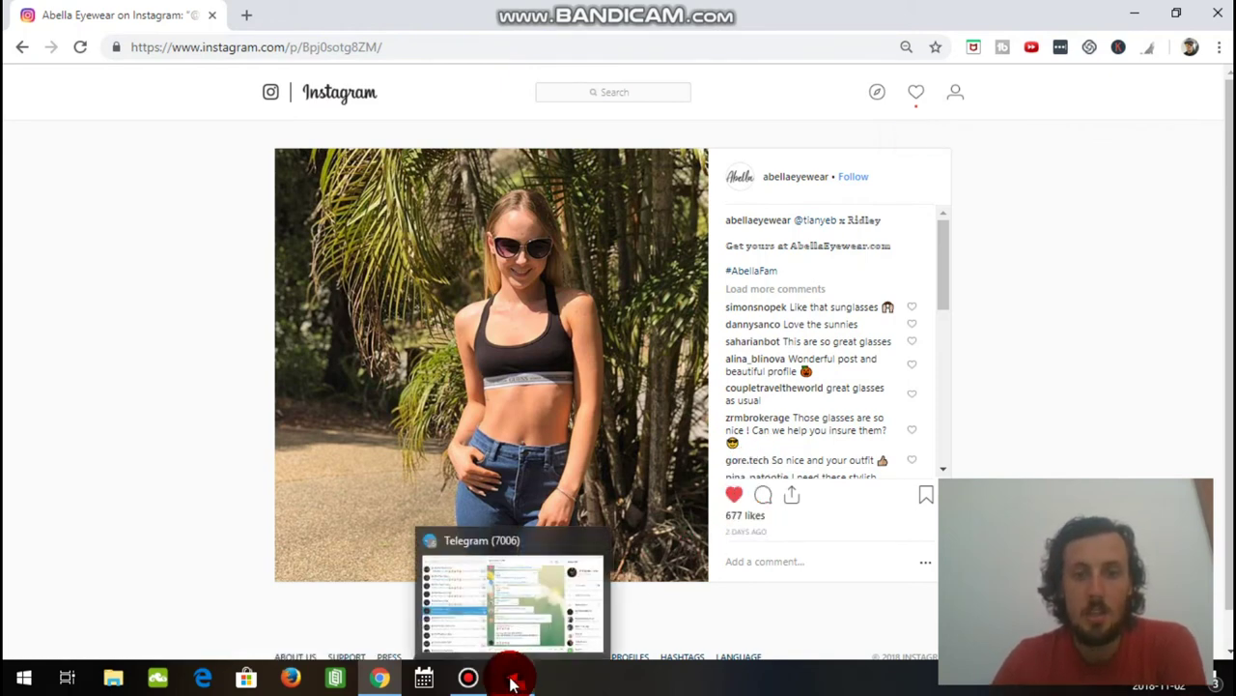
left_click(513, 682)
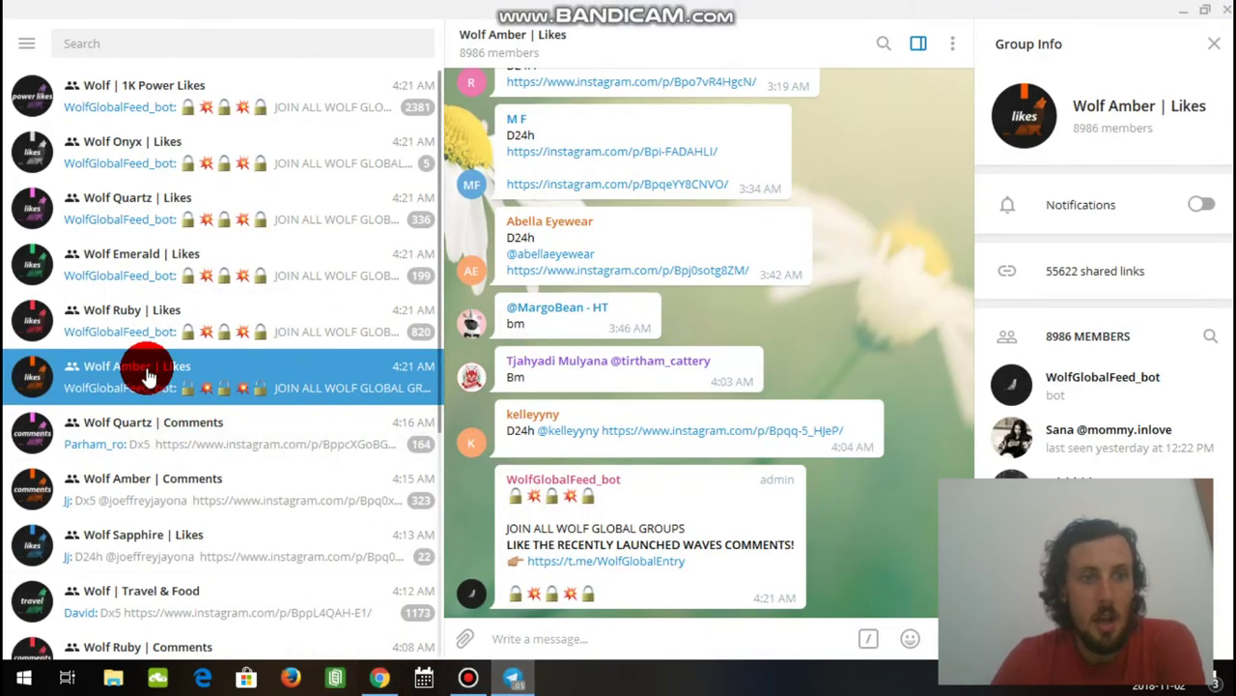
Step: Look through the Wolf Emerald and Wolf Quartz groups, then open Wolf Onyx | Likes with its info
left_click(145, 277)
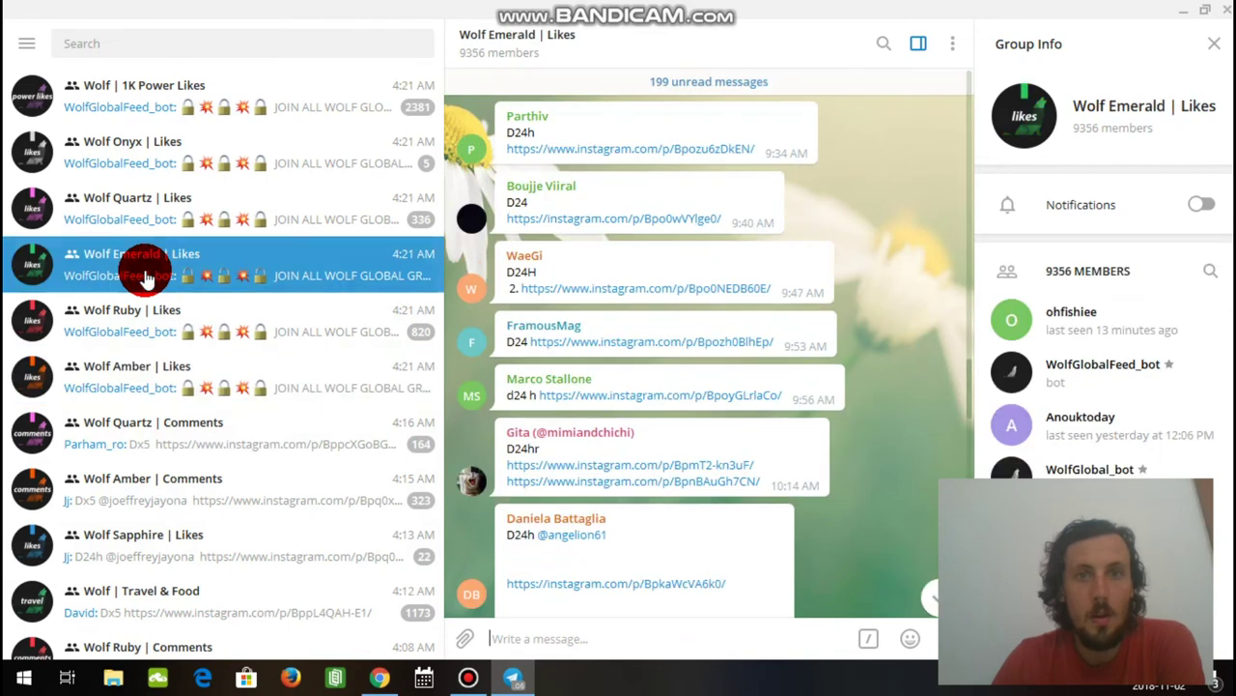
left_click(155, 208)
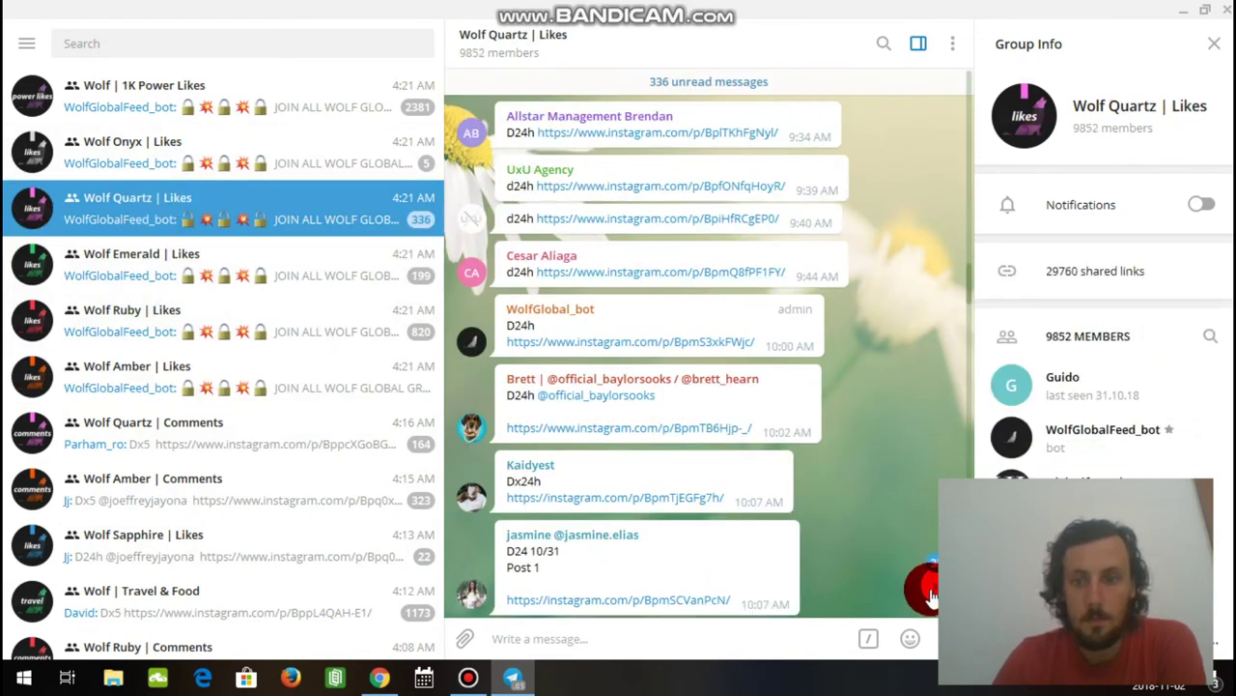
left_click(931, 596)
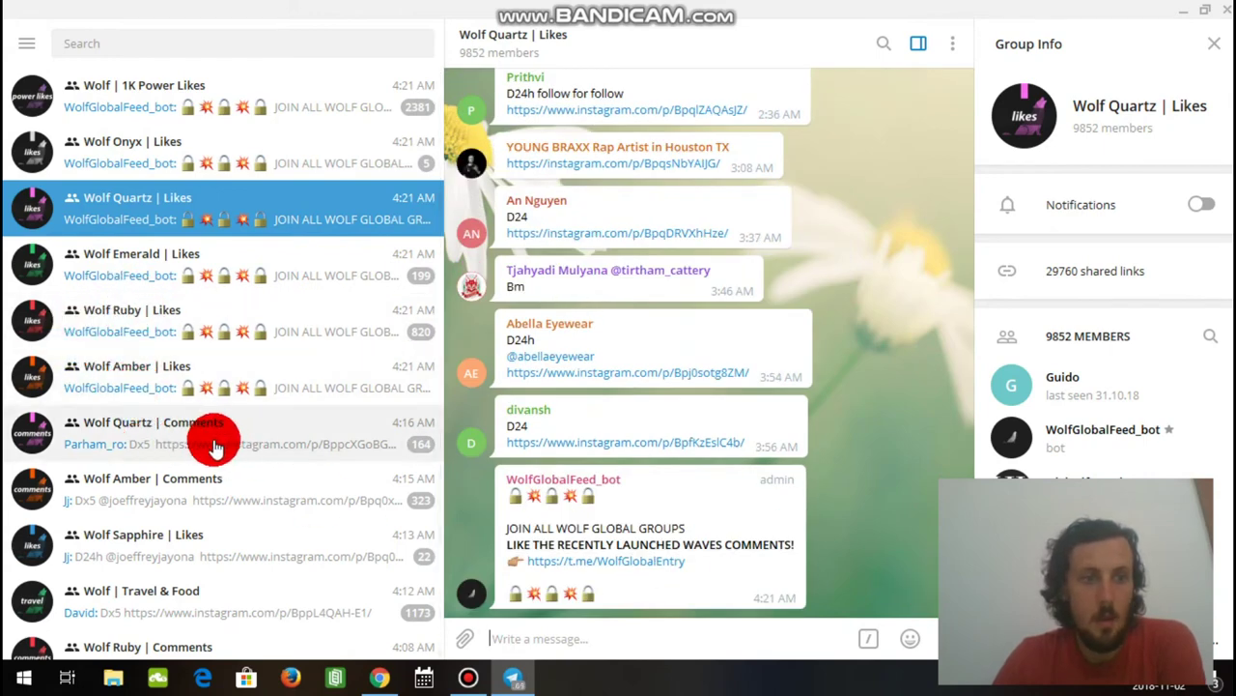
left_click(146, 152)
mouse_move(146, 151)
left_mouse_down()
mouse_move(415, 107)
mouse_move(563, 99)
left_mouse_up()
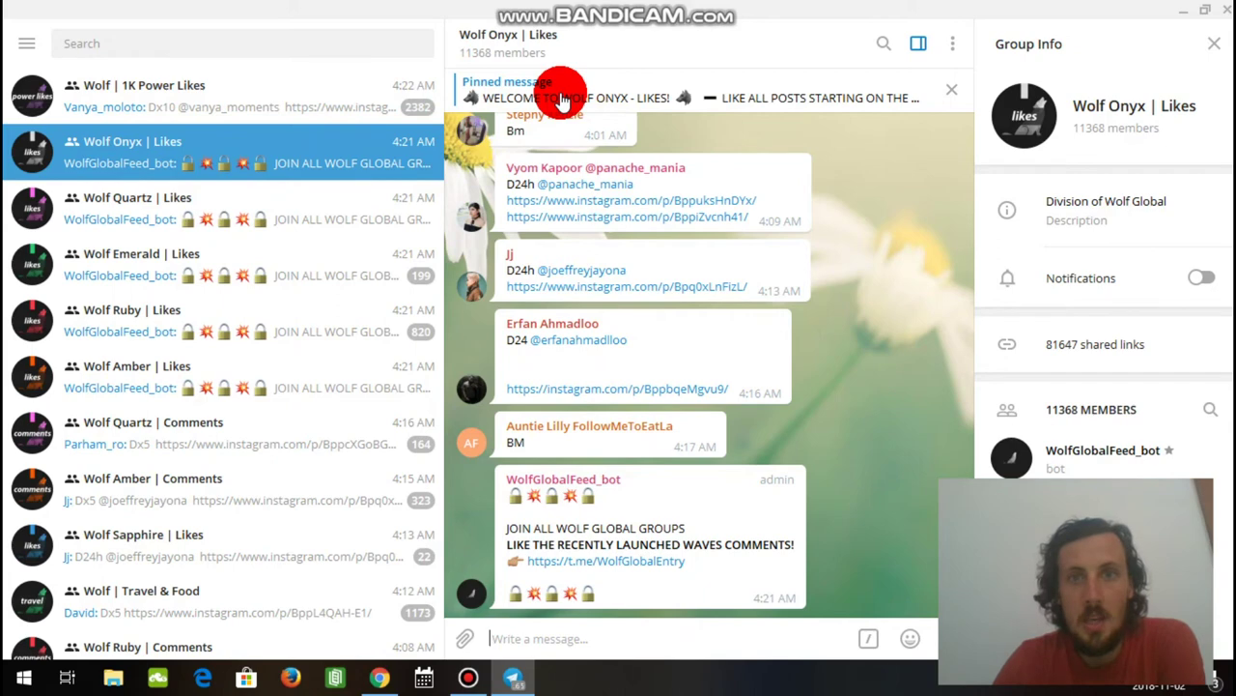
Step: Jump to the Wolf Onyx pinned welcome message and read its D24 link-sharing rules
left_click(564, 99)
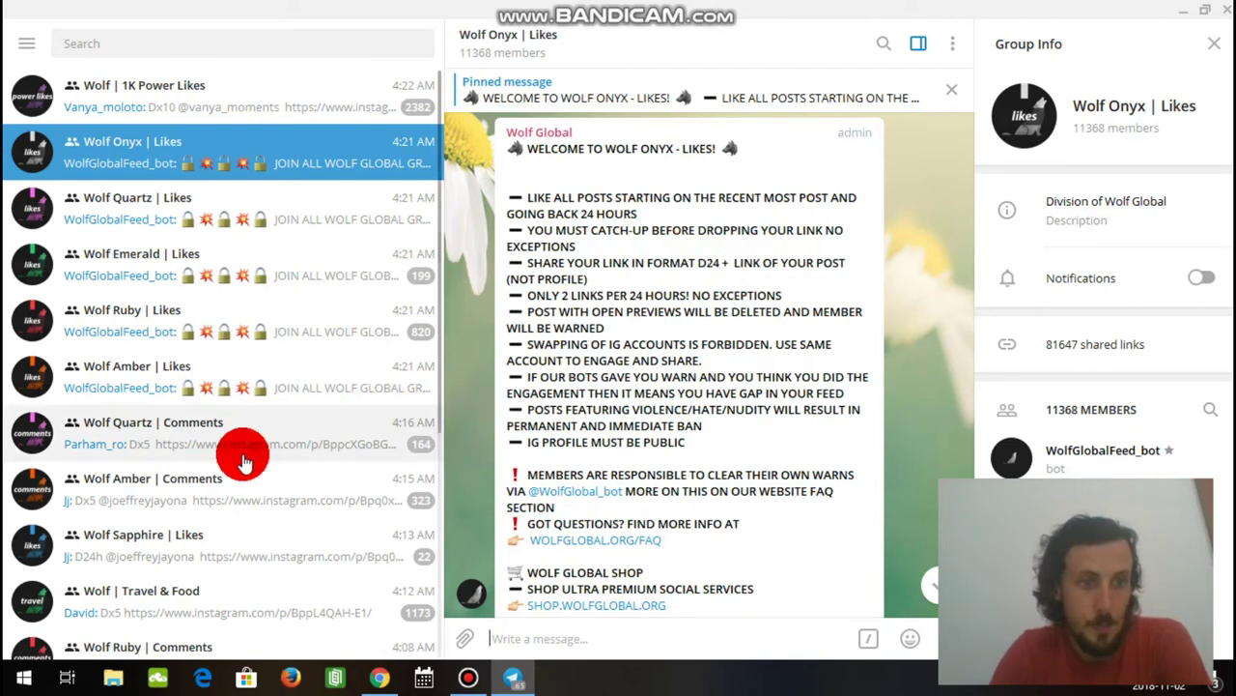
scroll(242, 461, "down", 3)
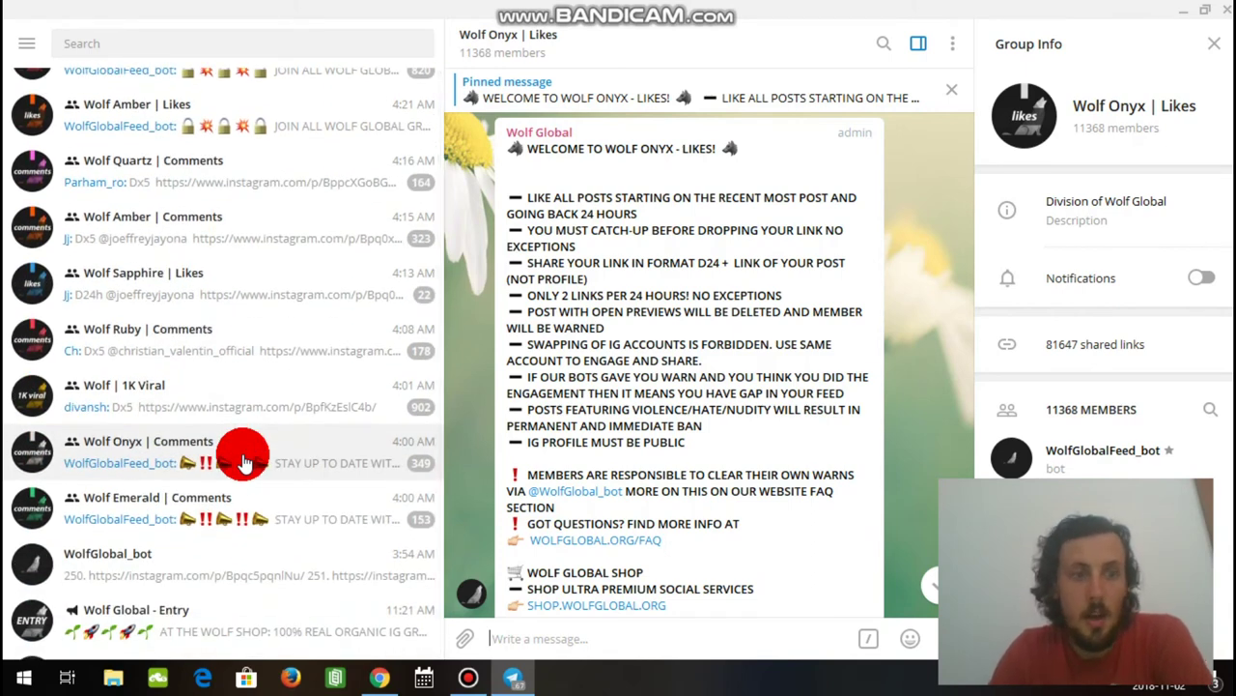
Step: Scroll up through WolfGlobal_bot's 24-hour Wolf Amber | Likes list, then open the Wolf Amber | Likes group
left_click(113, 572)
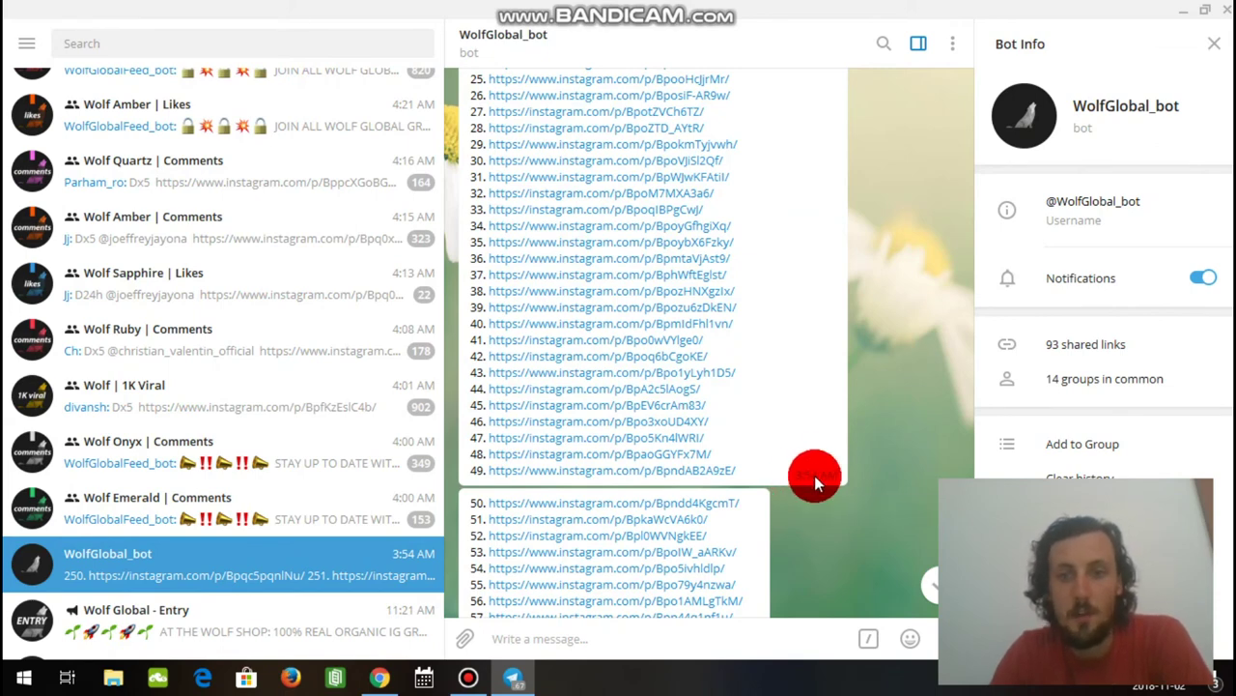
scroll(797, 396, "up", 5)
scroll(797, 396, "up", 1)
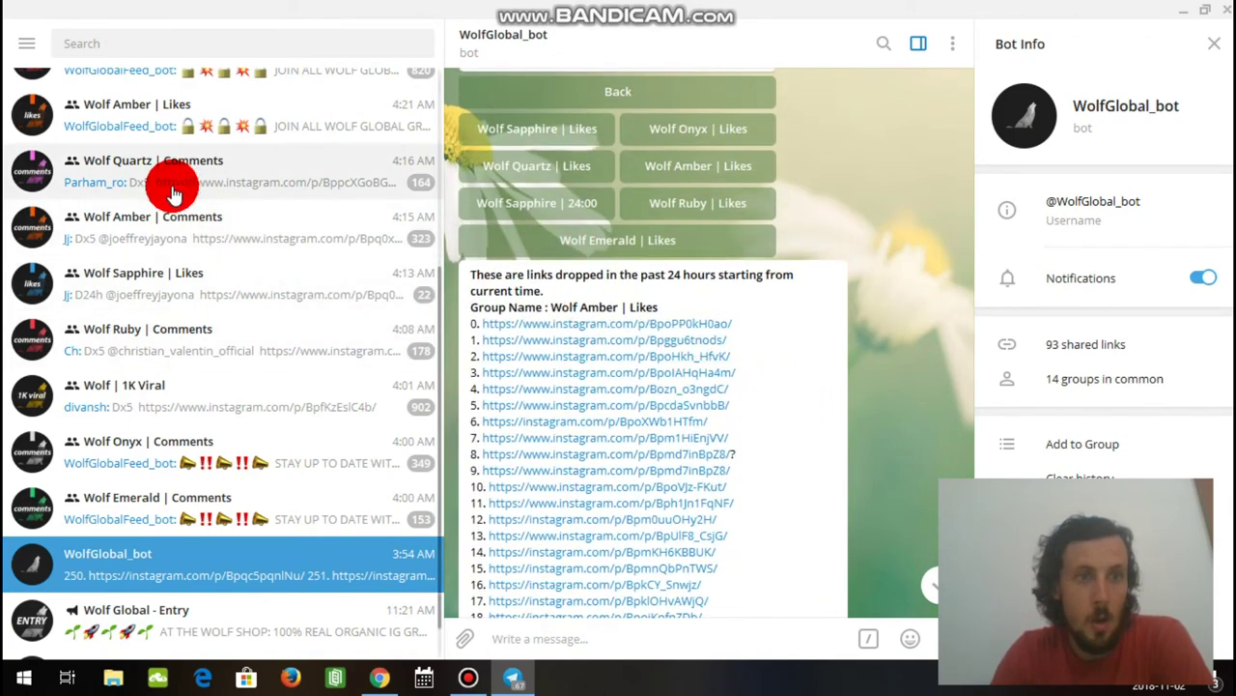
scroll(187, 327, "up", 3)
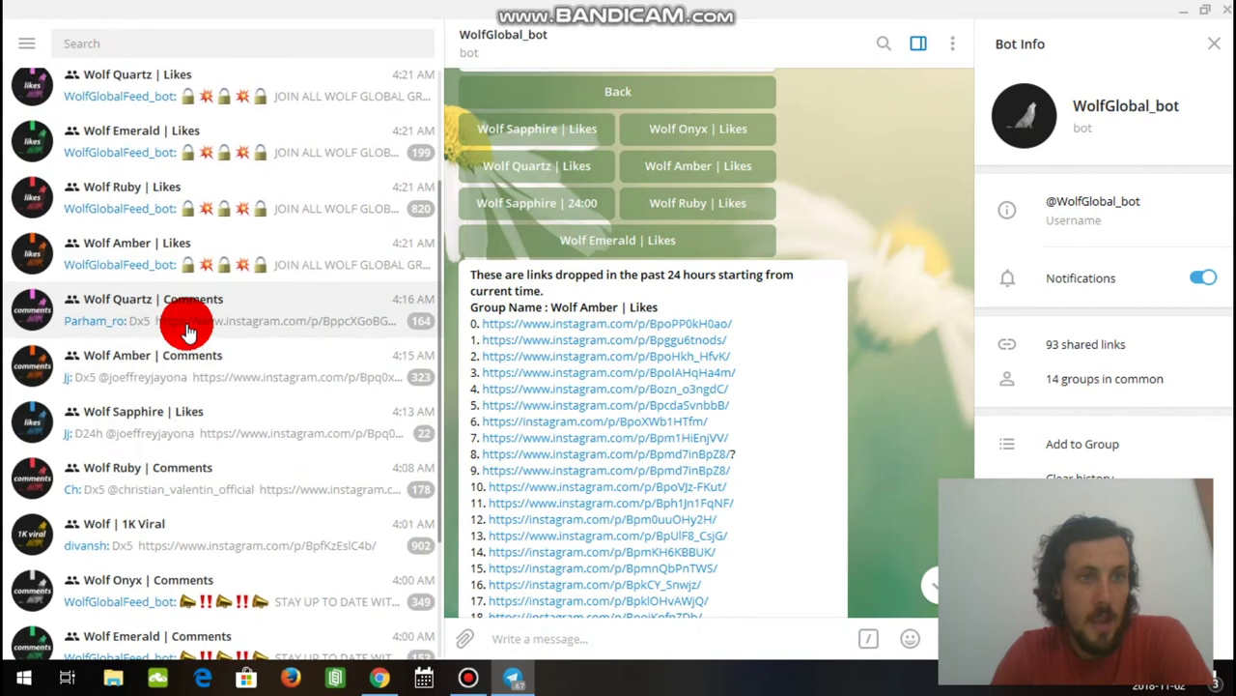
left_click(130, 261)
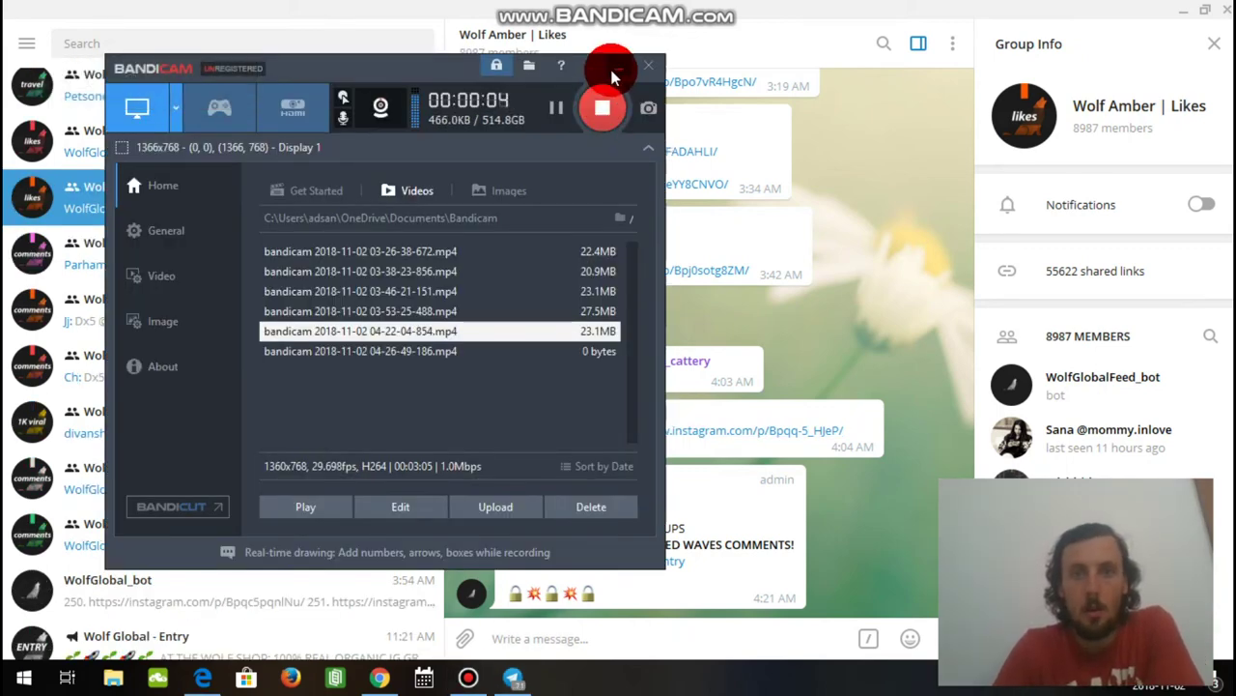
left_click(613, 64)
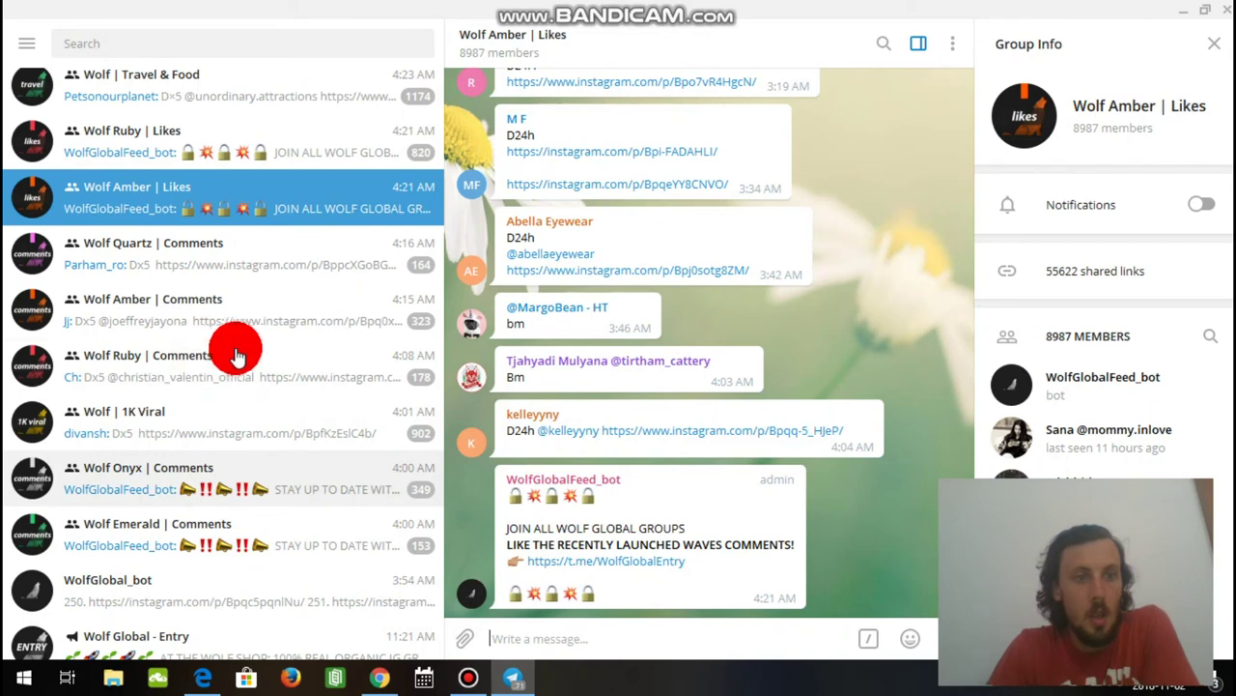
left_click(140, 599)
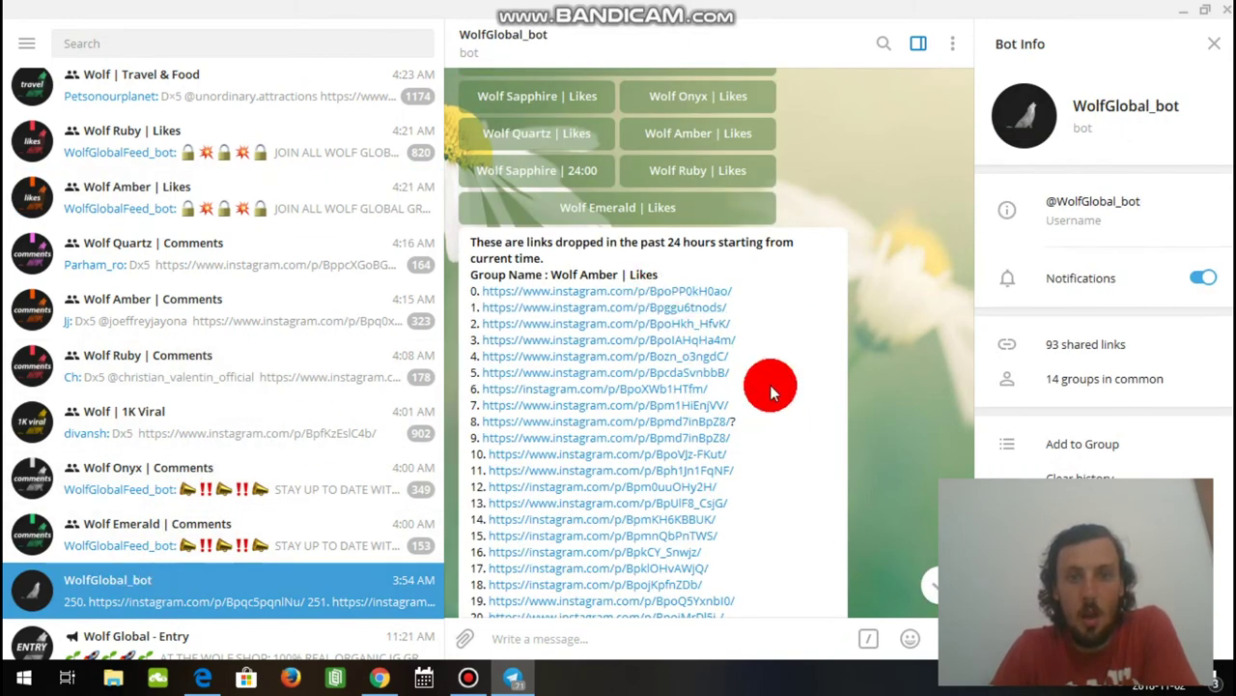
scroll(770, 384, "down", 2)
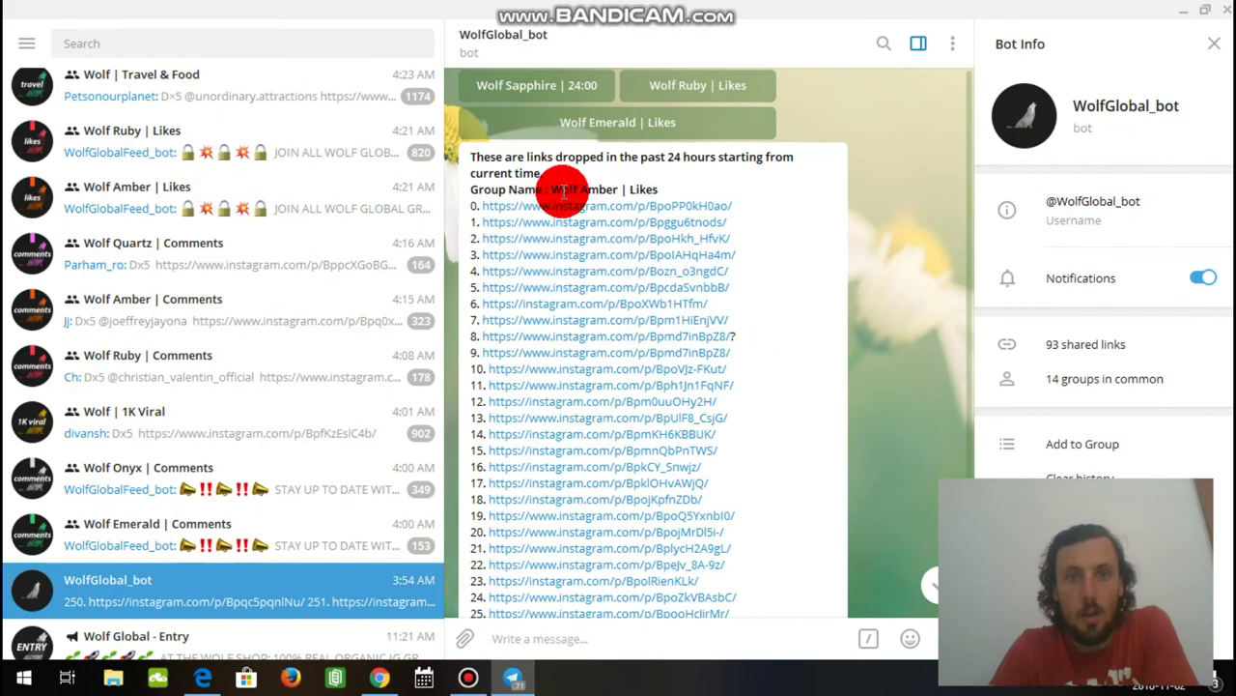
scroll(858, 262, "down", 2)
scroll(858, 262, "down", 8)
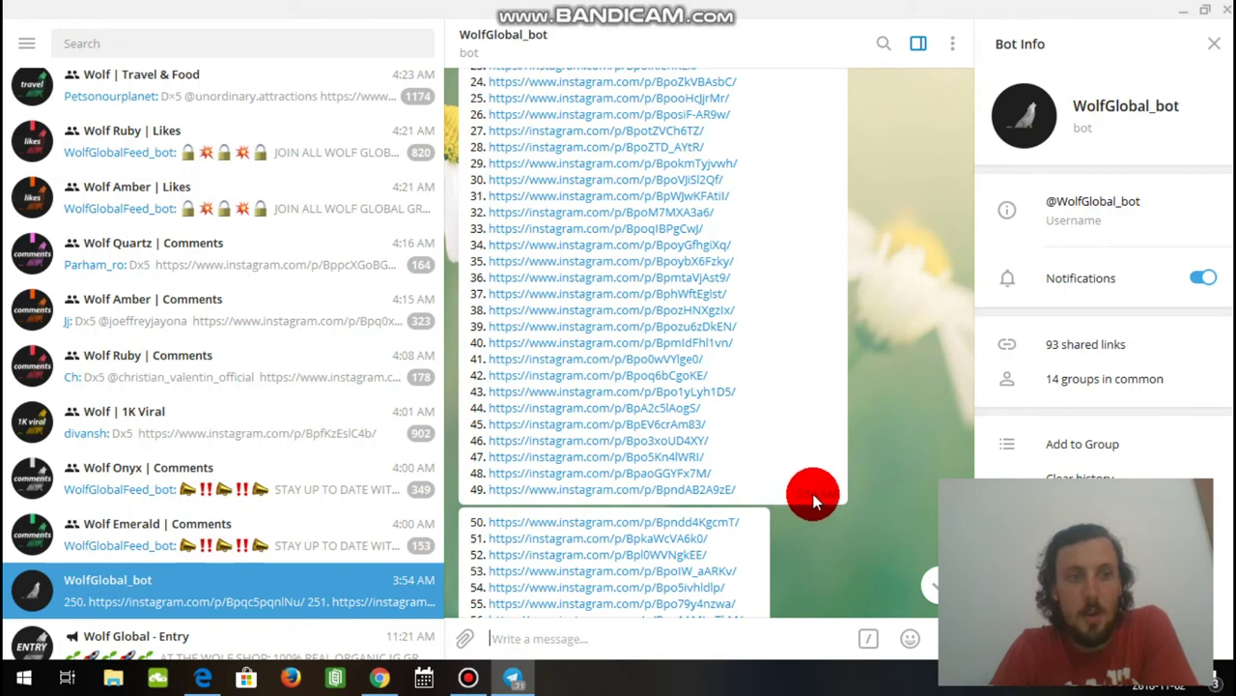
left_click(135, 205)
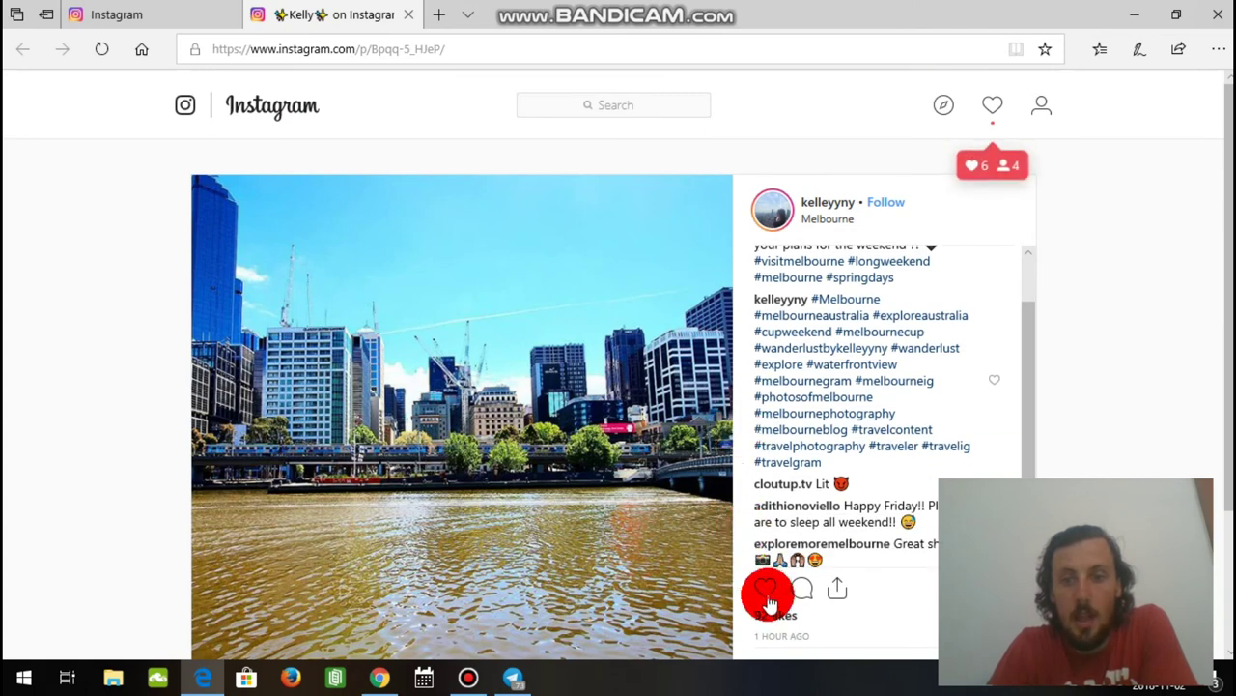
Step: Like the Melbourne river post, then open and like the group's Abella Eyewear post (679 likes)
left_click(770, 599)
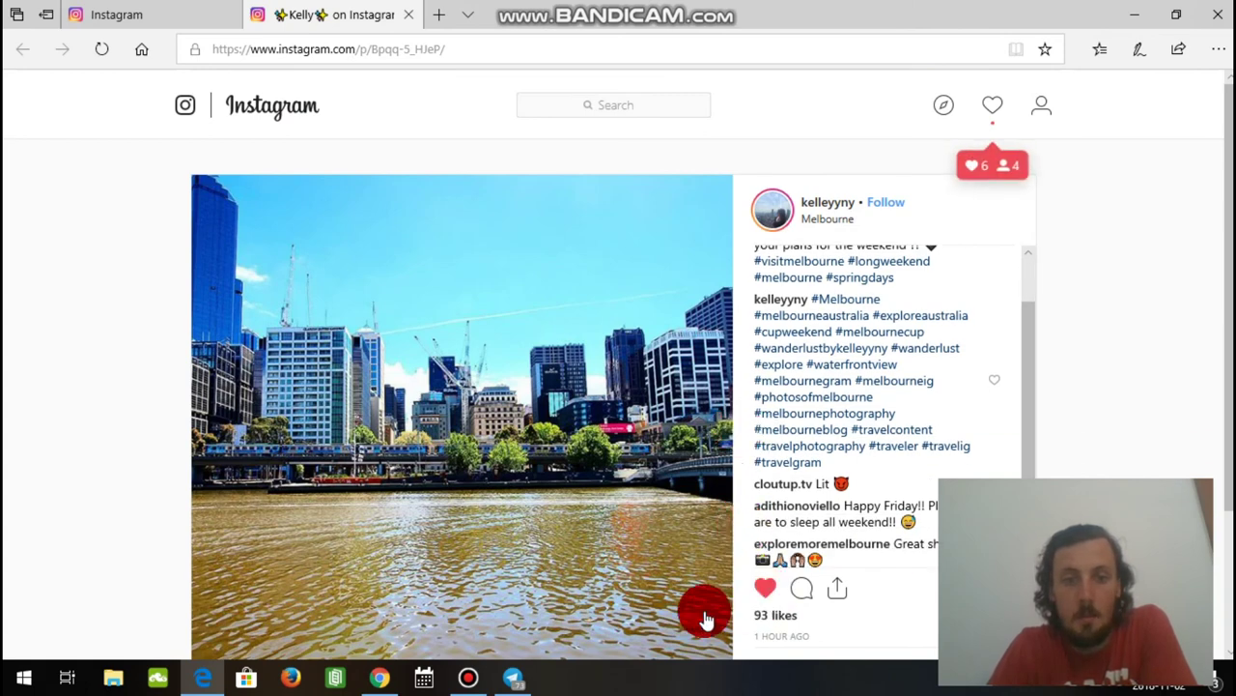
left_click(515, 680)
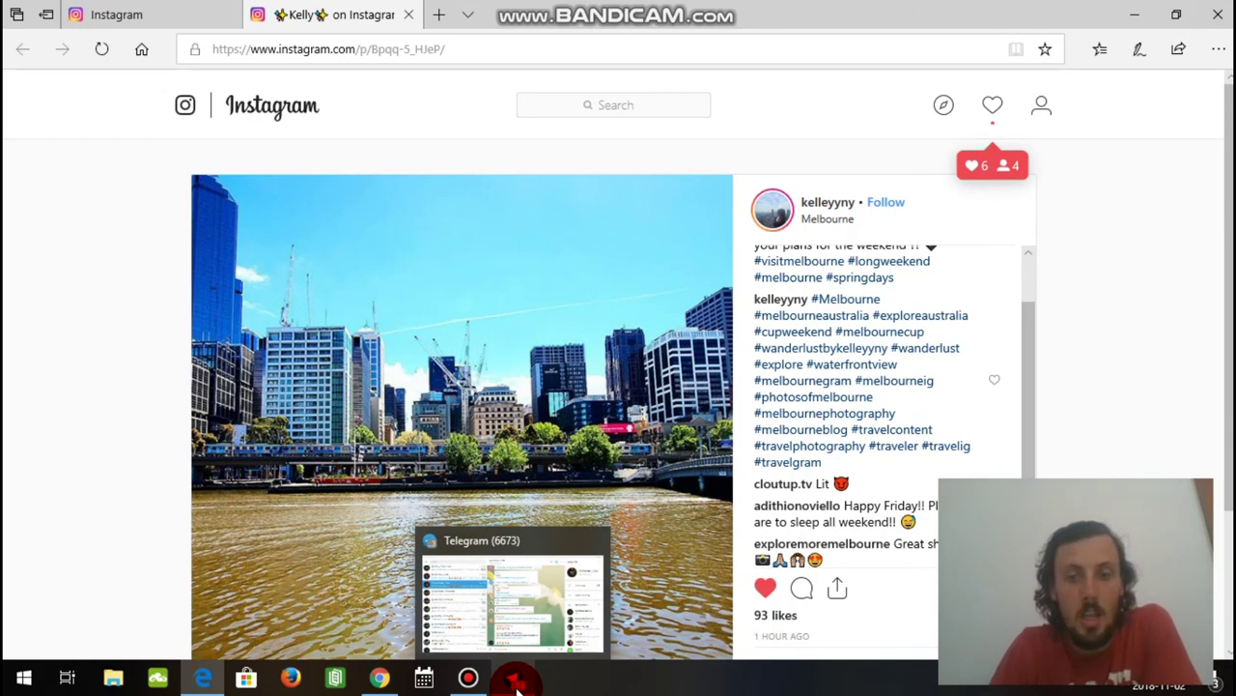
left_click(516, 680)
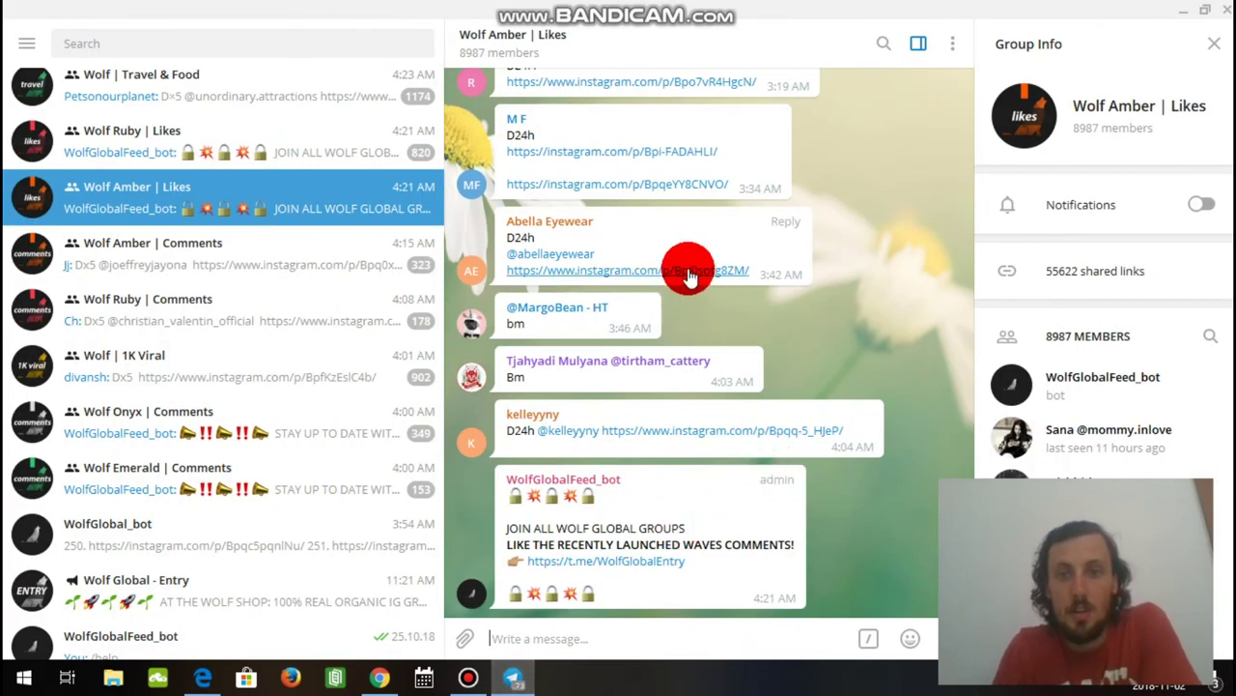
left_click(687, 272)
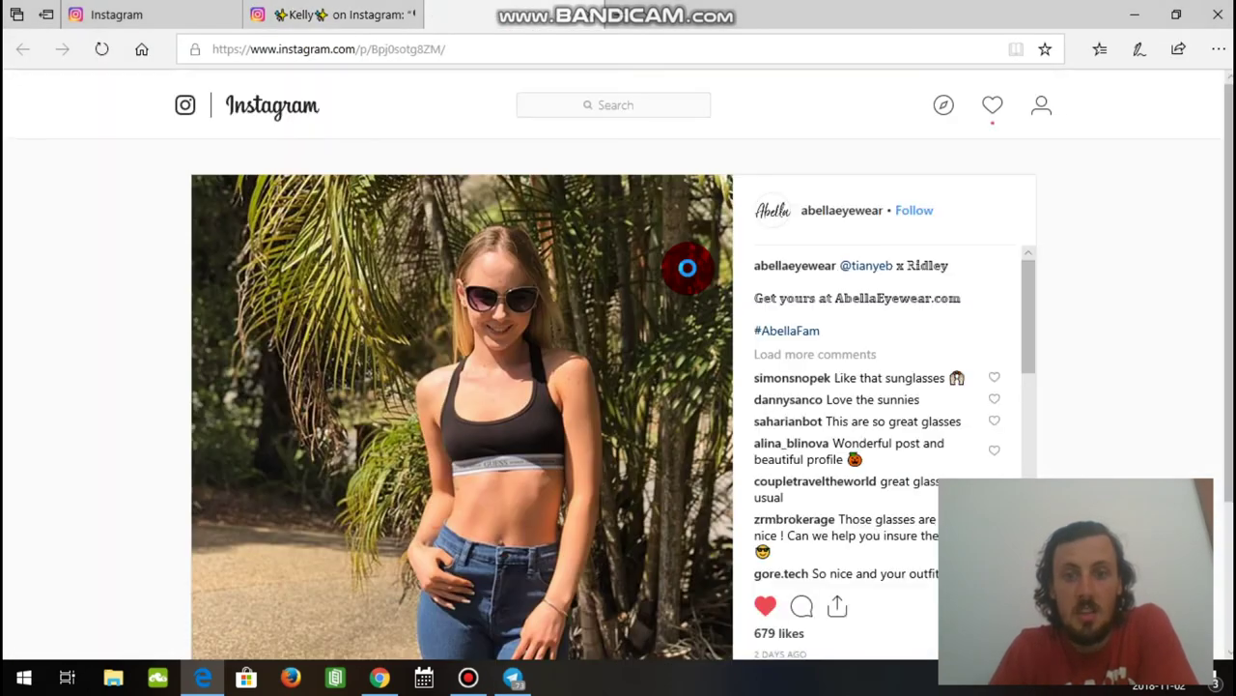
left_click(768, 608)
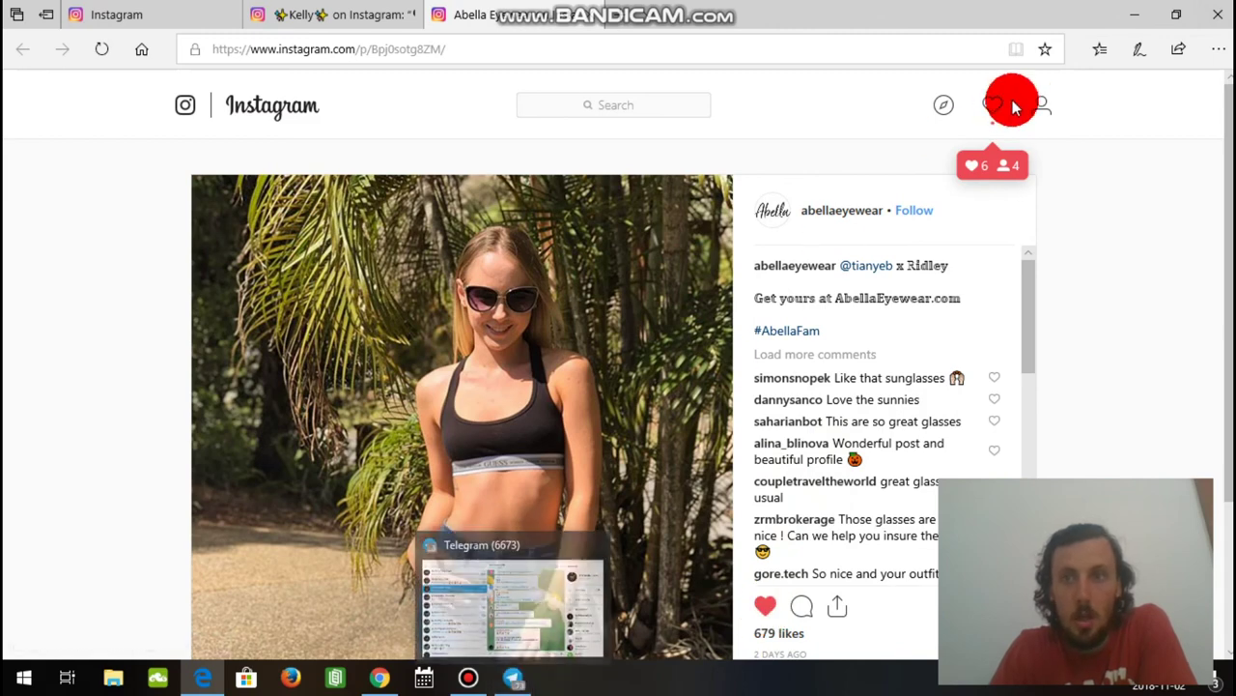
Step: Open your own Finn's Beach Club beach-view post from your Instagram profile
left_click(1045, 113)
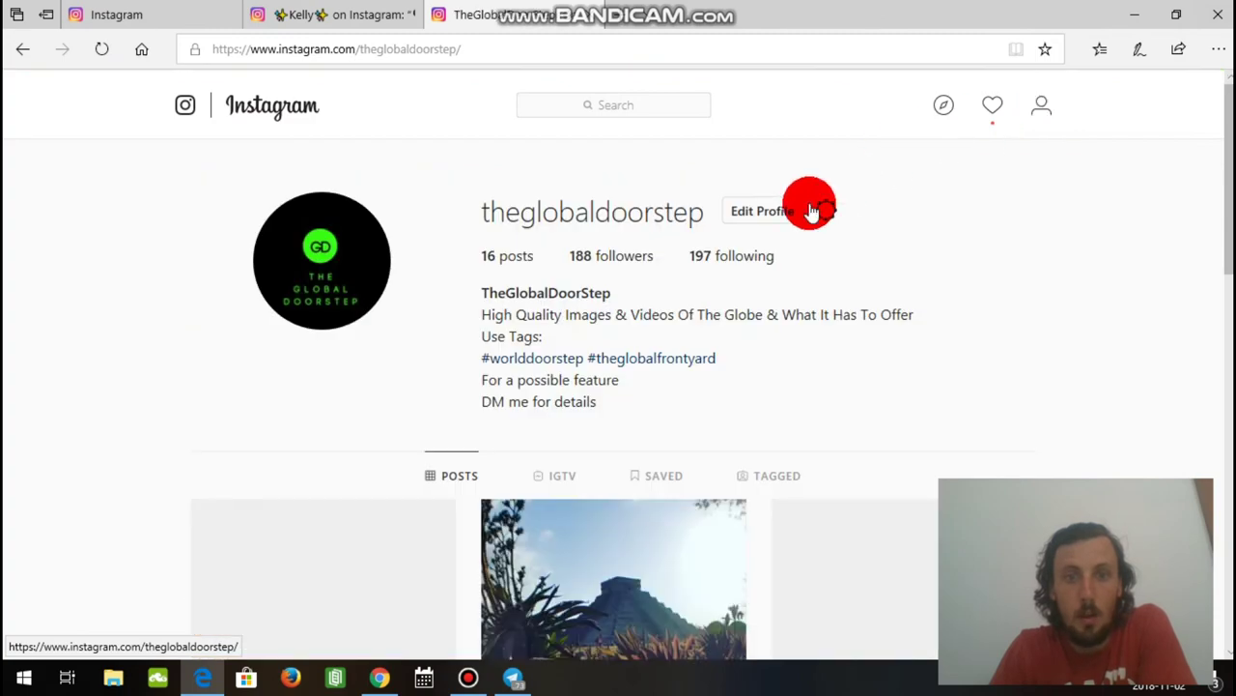
scroll(745, 304, "down", 4)
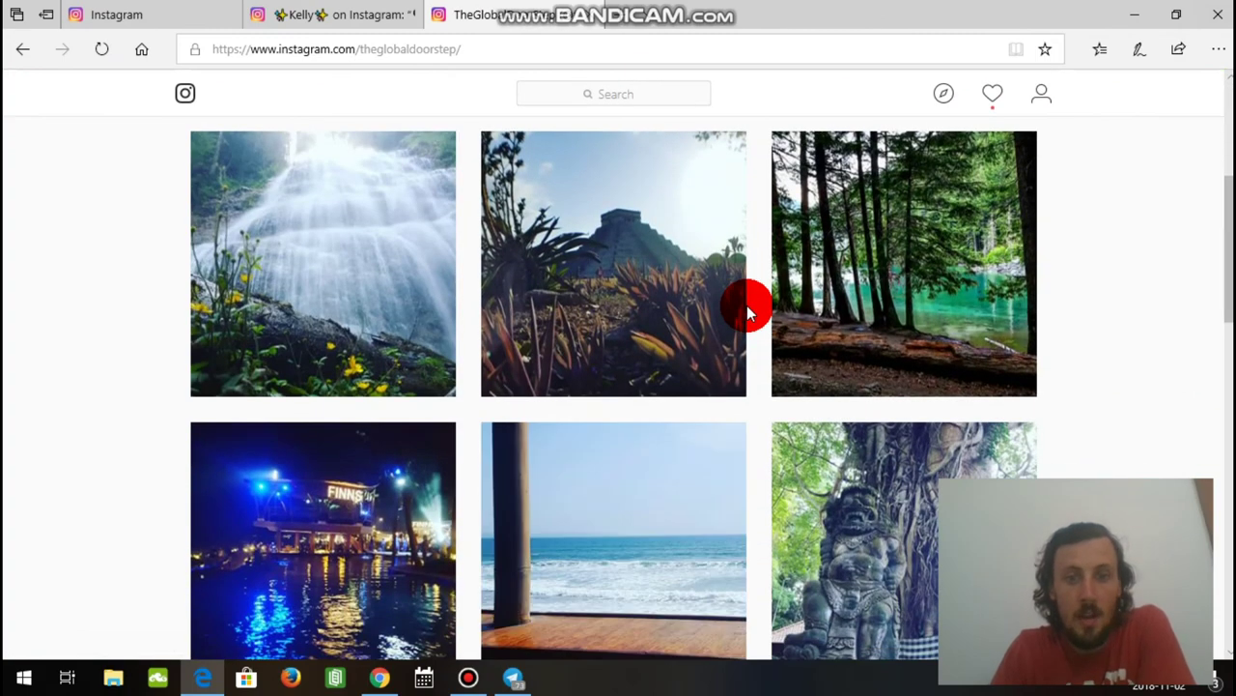
left_click(604, 499)
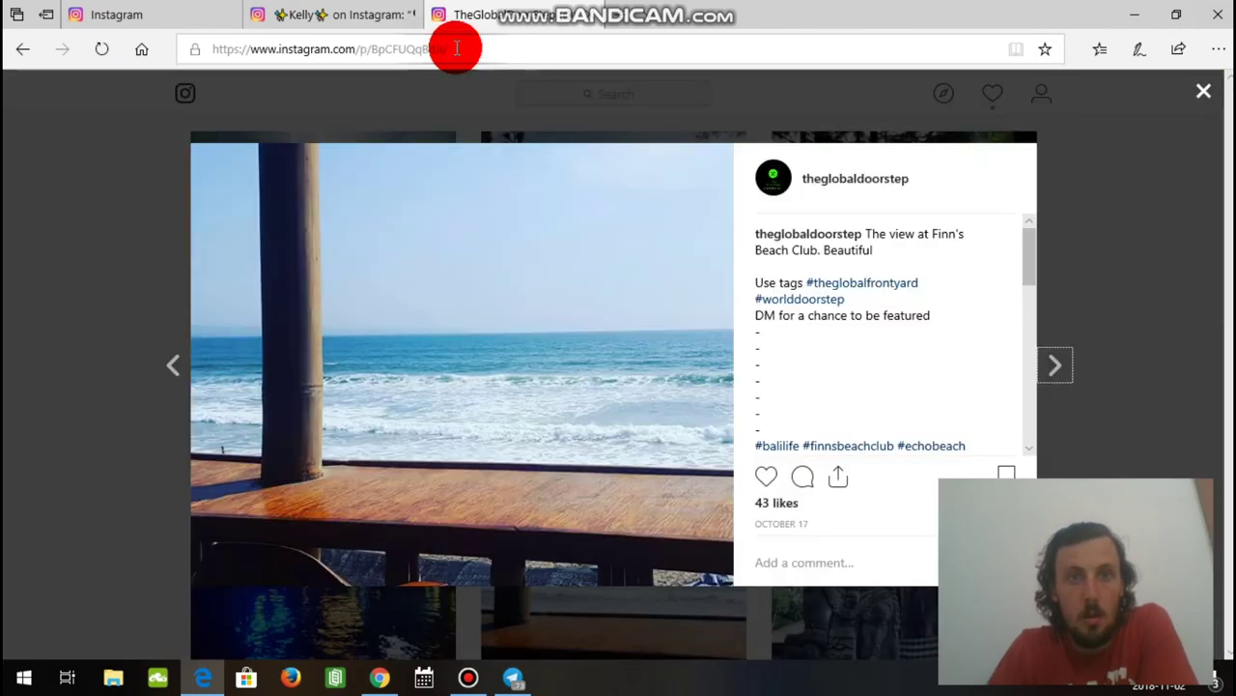
Step: Copy the beach post's web address, then return to the Telegram group
left_click(456, 48)
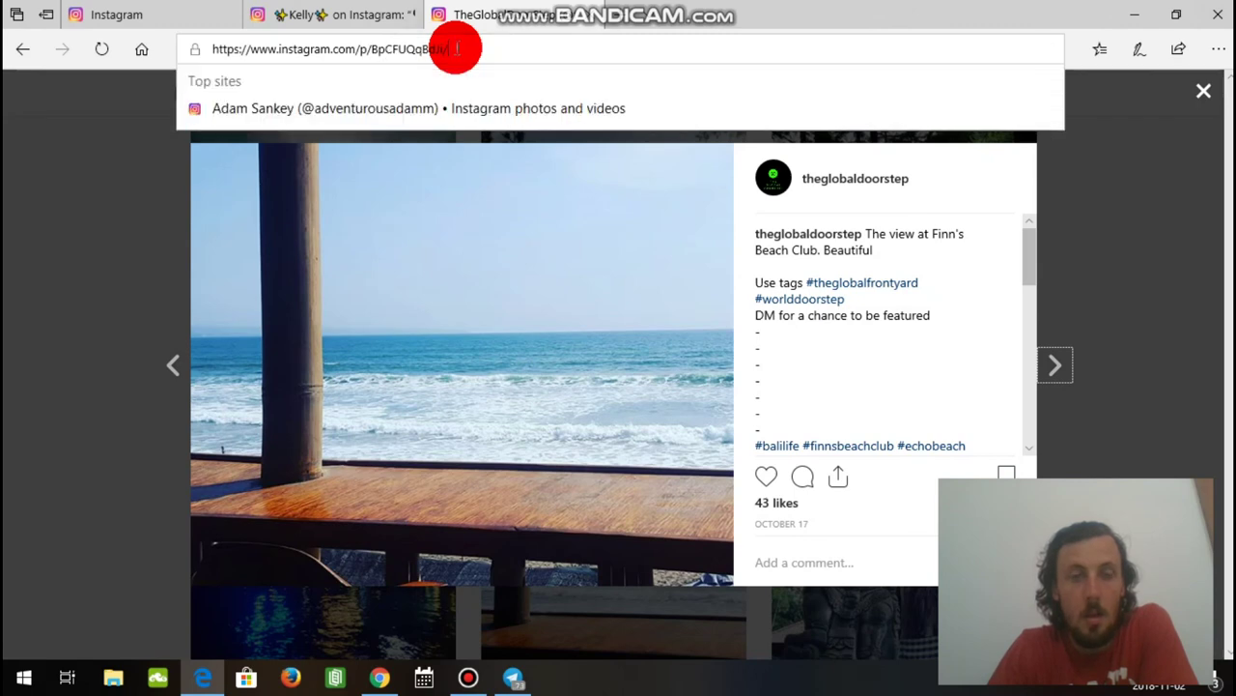
triple_click(440, 48)
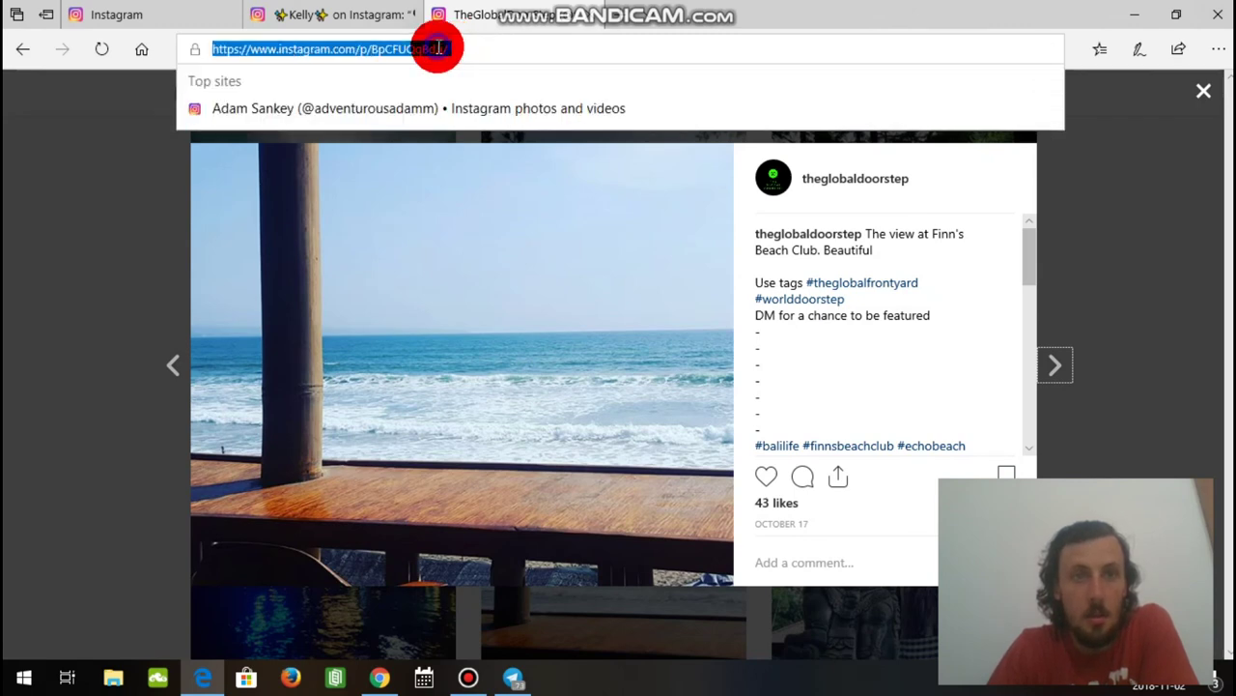
right_click(436, 46)
left_click(430, 105)
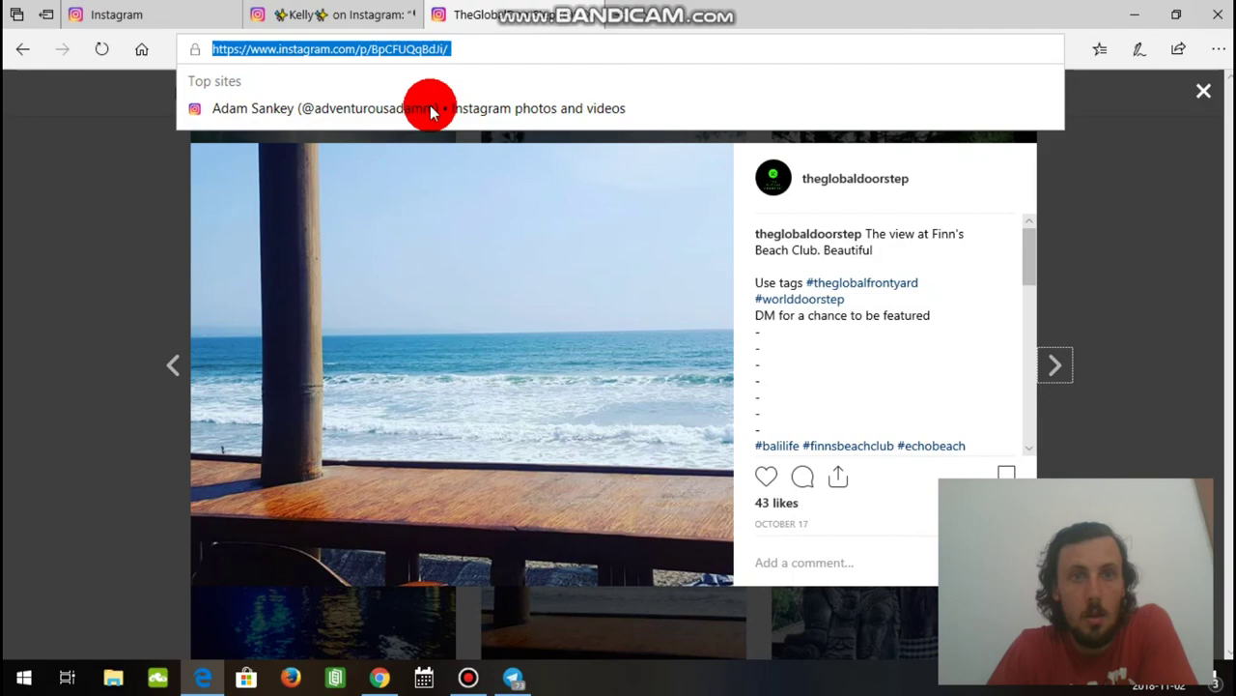
left_click(515, 681)
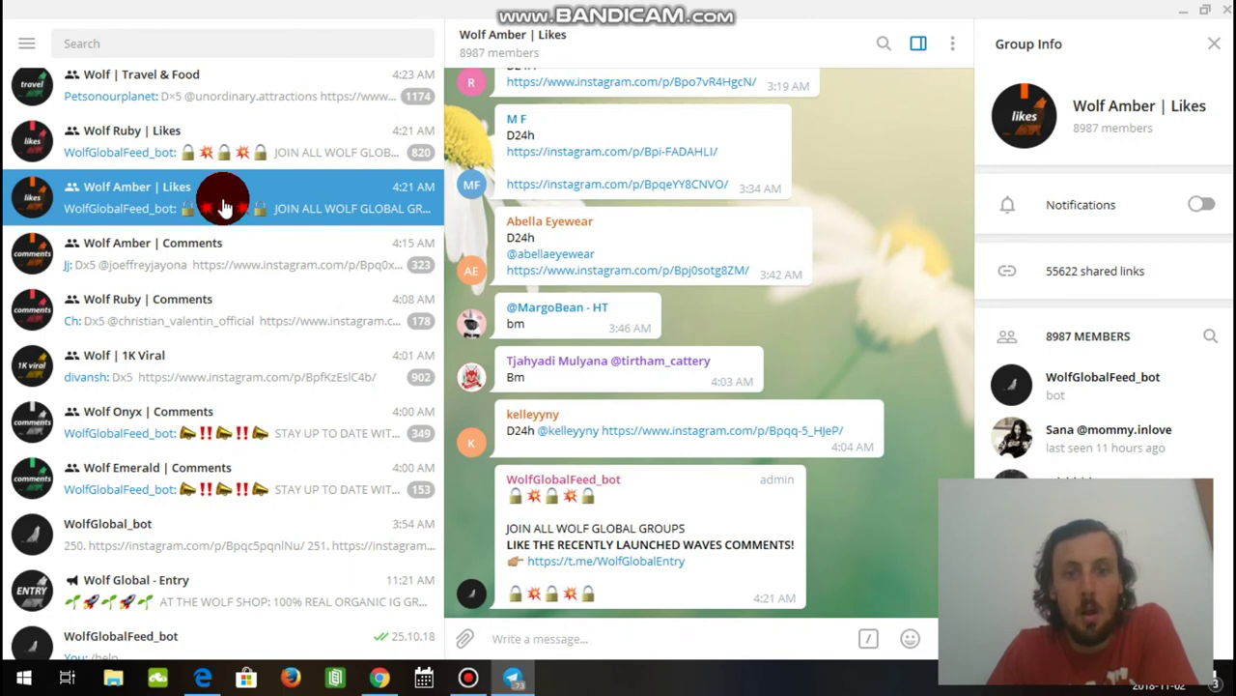
Step: Send a 'D24h' message with the copied Instagram beach post link beneath it
left_click(517, 634)
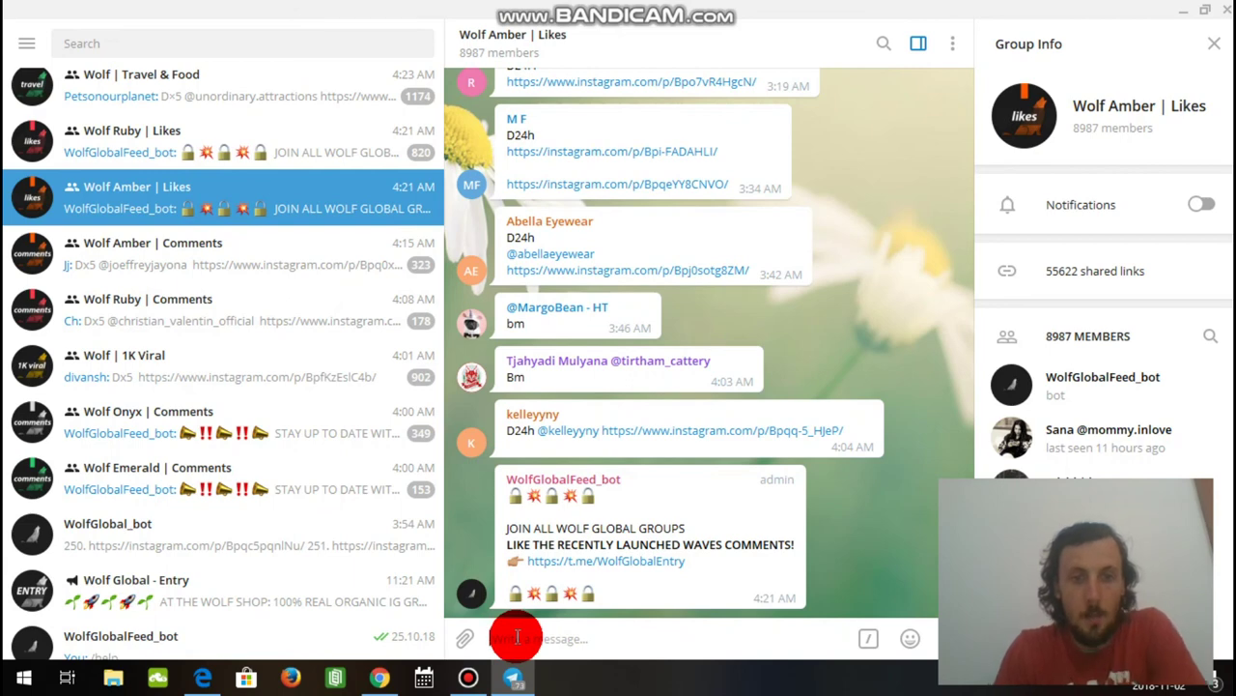
type("D24h")
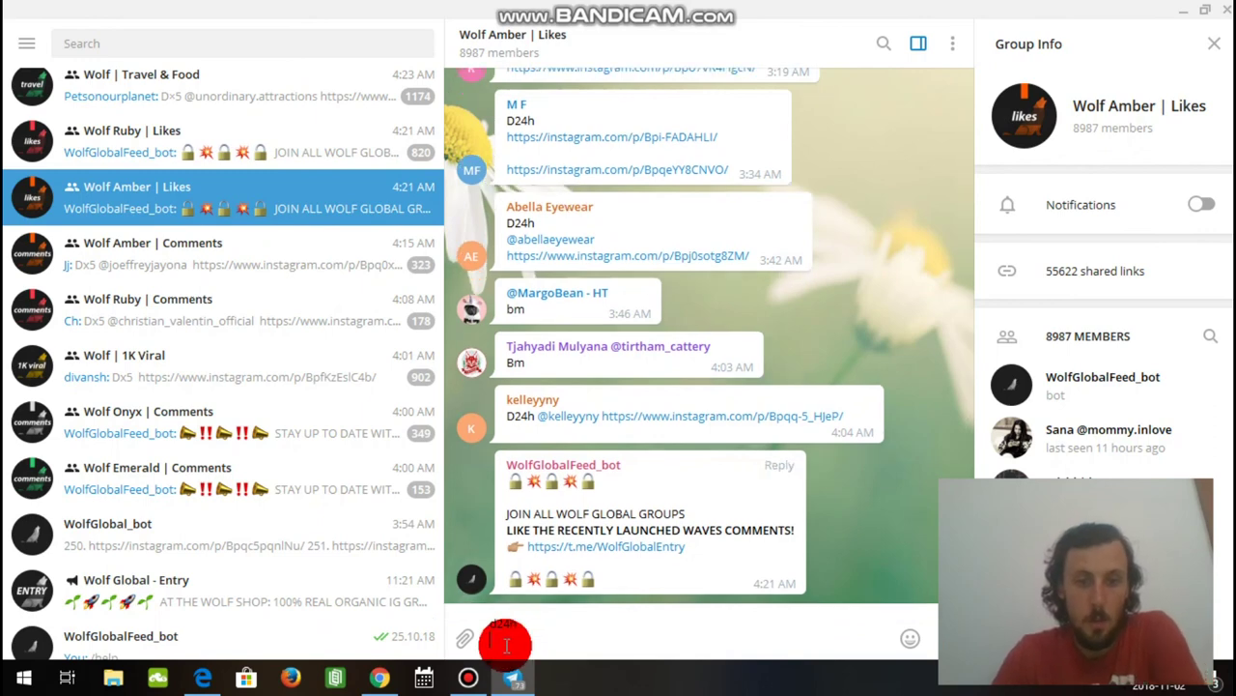
right_click(506, 647)
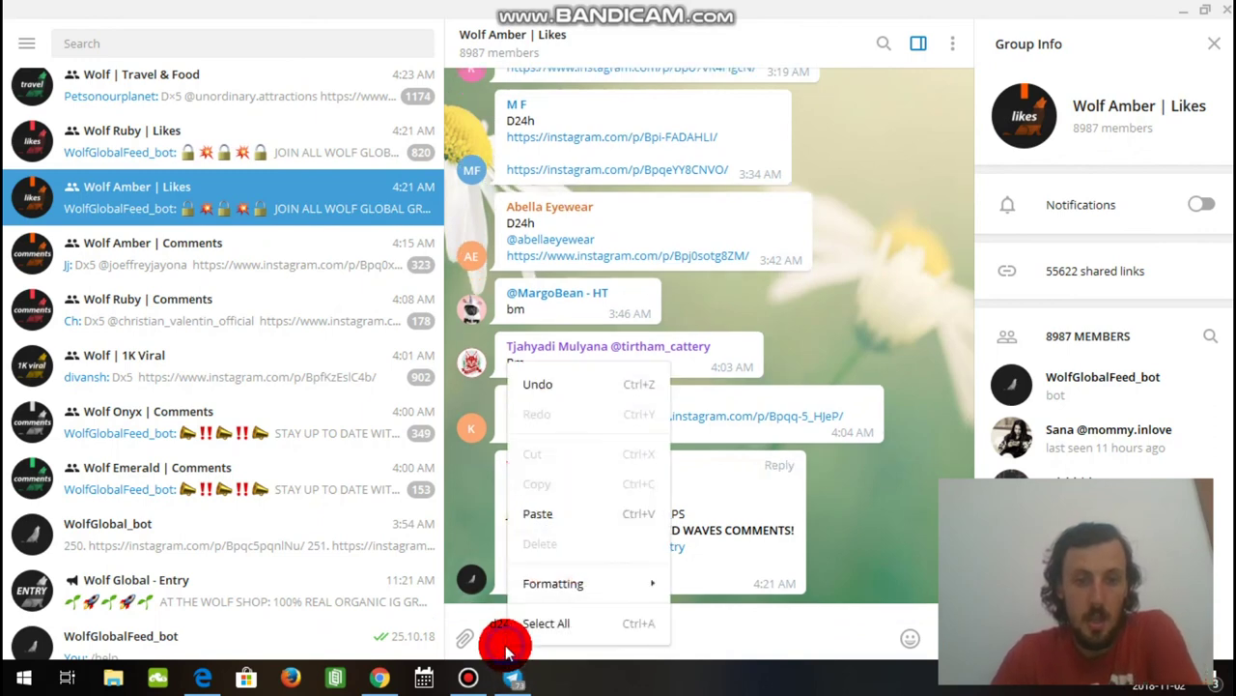
left_click(538, 513)
left_click(761, 625)
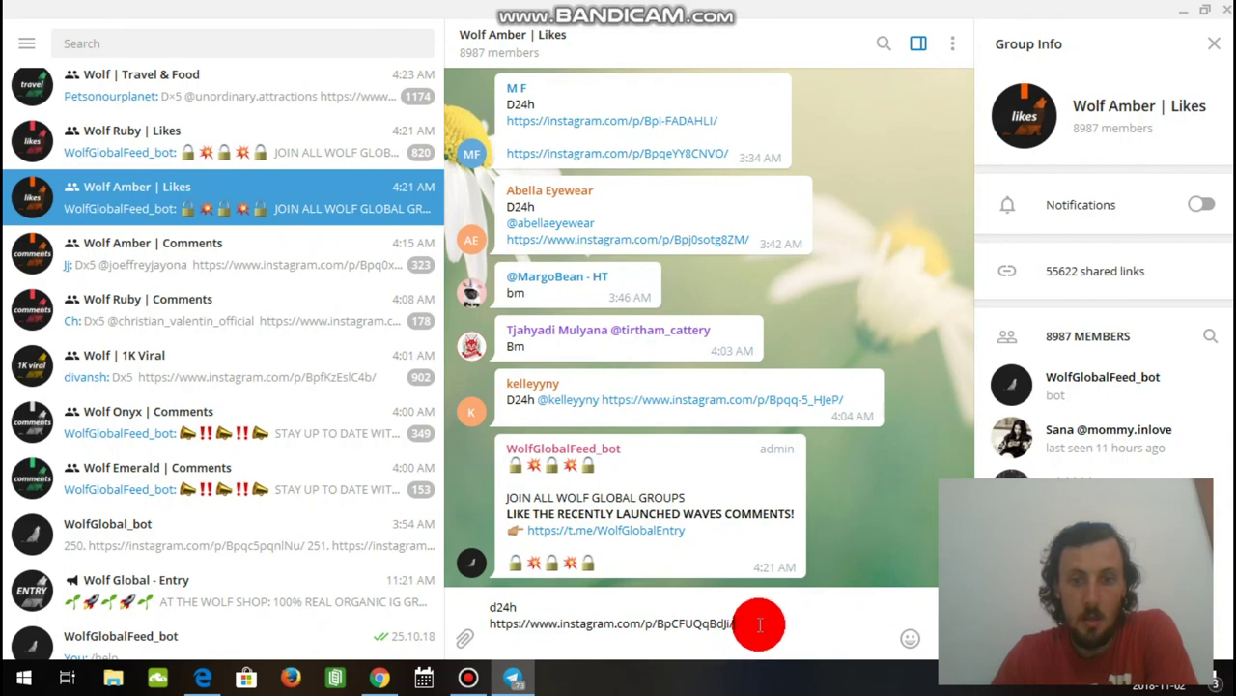
key("Return")
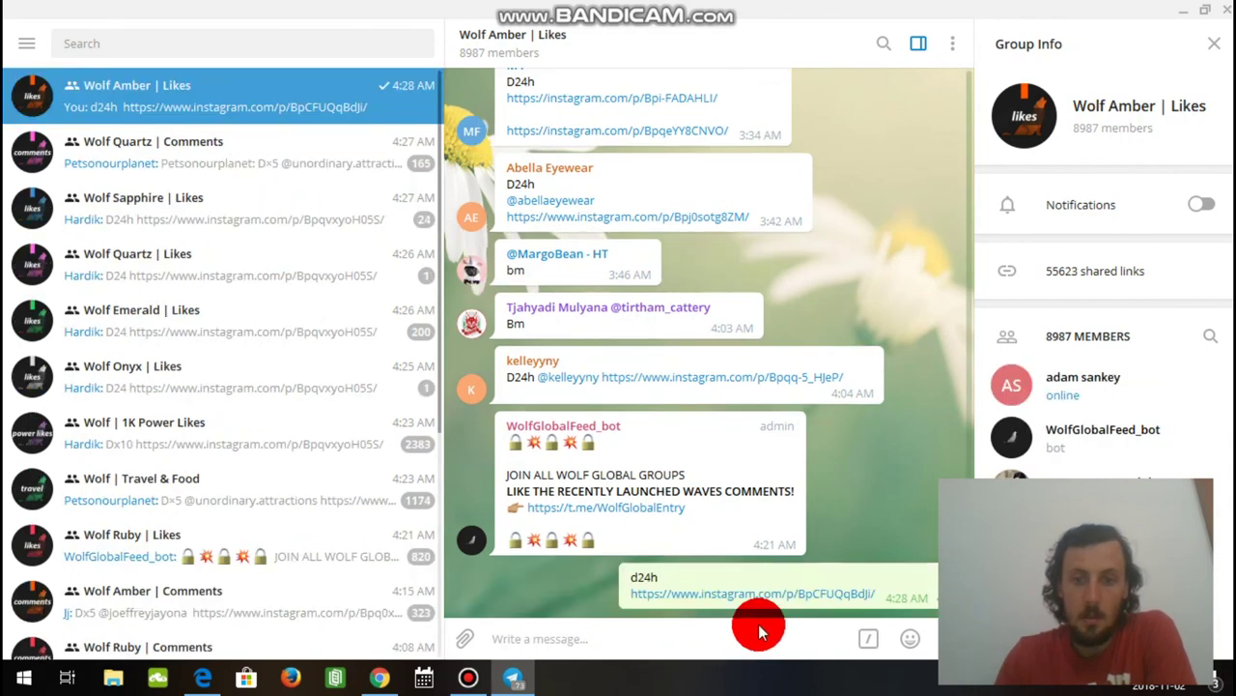